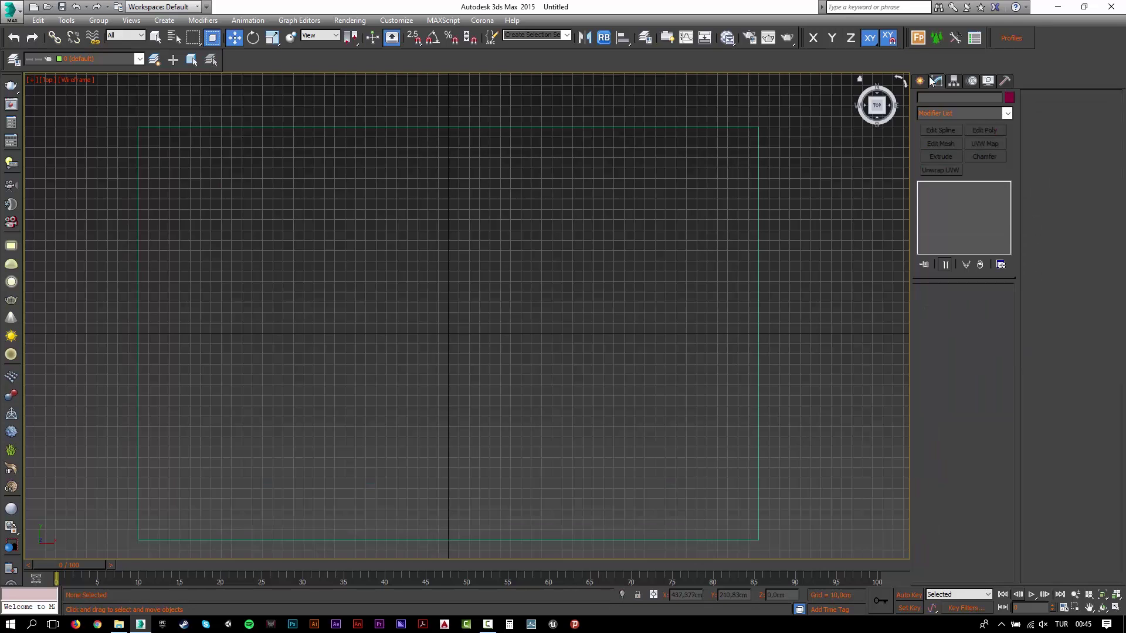
- Draw an open three-segment line snapped to the floor rectangle's four corners, leaving the front edge open
click(920, 81)
click(940, 165)
middle_drag(713, 391, 754, 382)
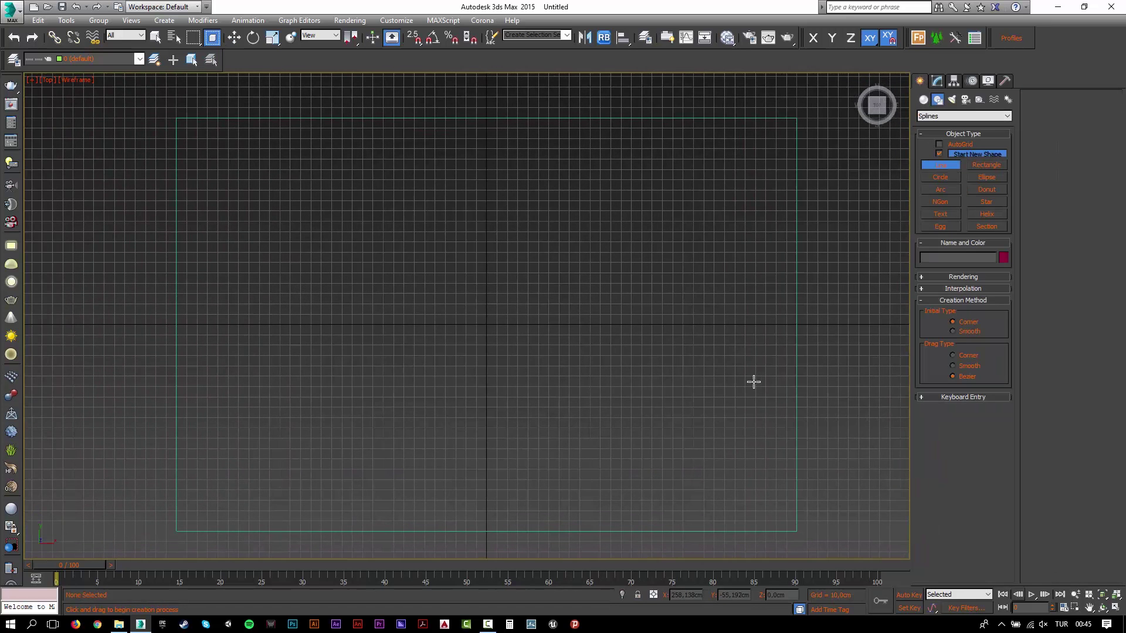
key(s)
click(796, 531)
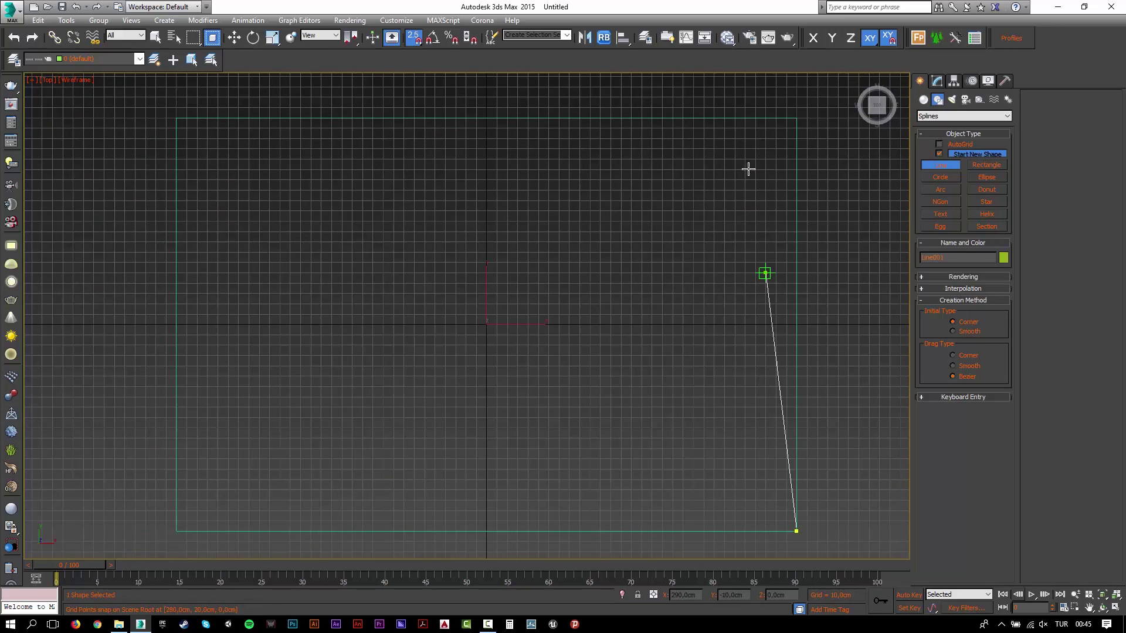
click(796, 118)
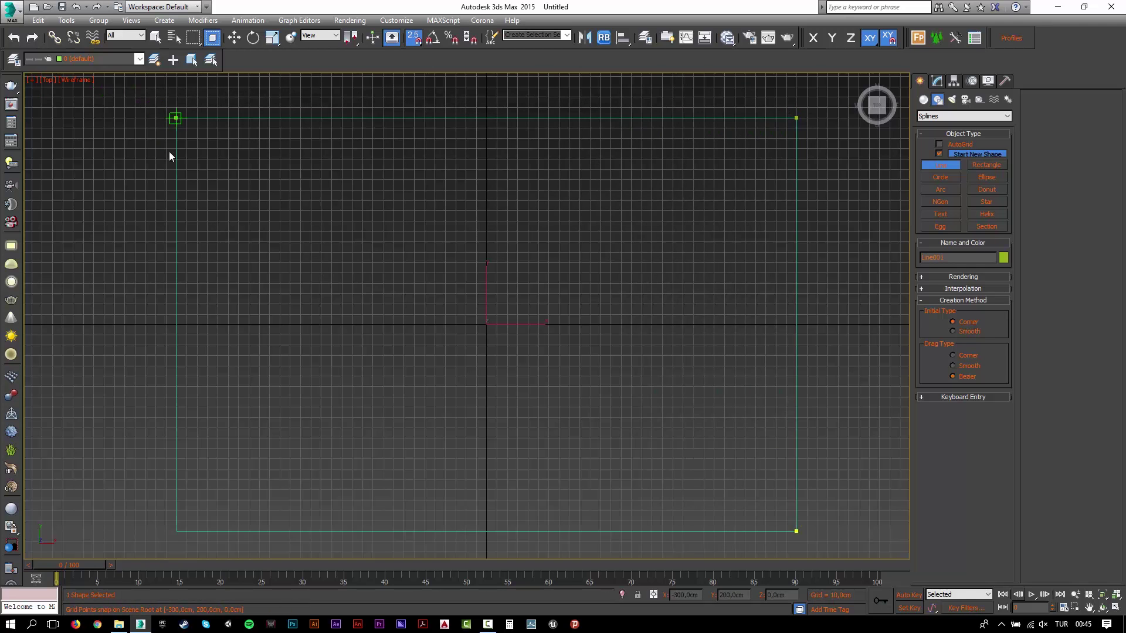
click(175, 118)
click(176, 532)
right_click(273, 396)
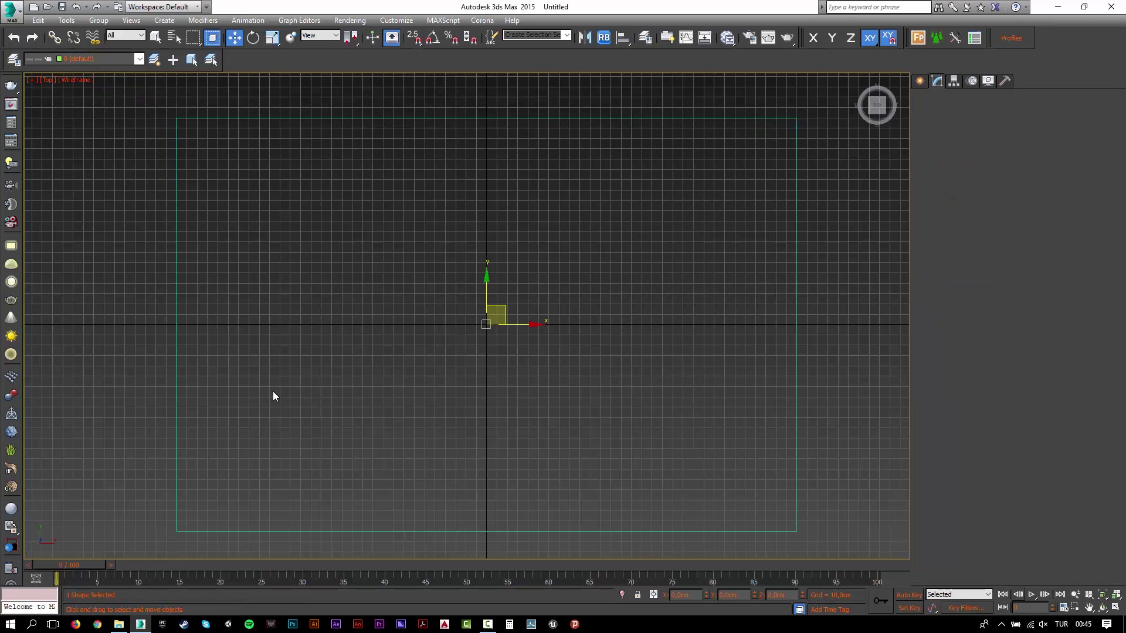
- Outline the wall spline inward by 20 cm and extrude the resulting profile 280 cm
click(177, 433)
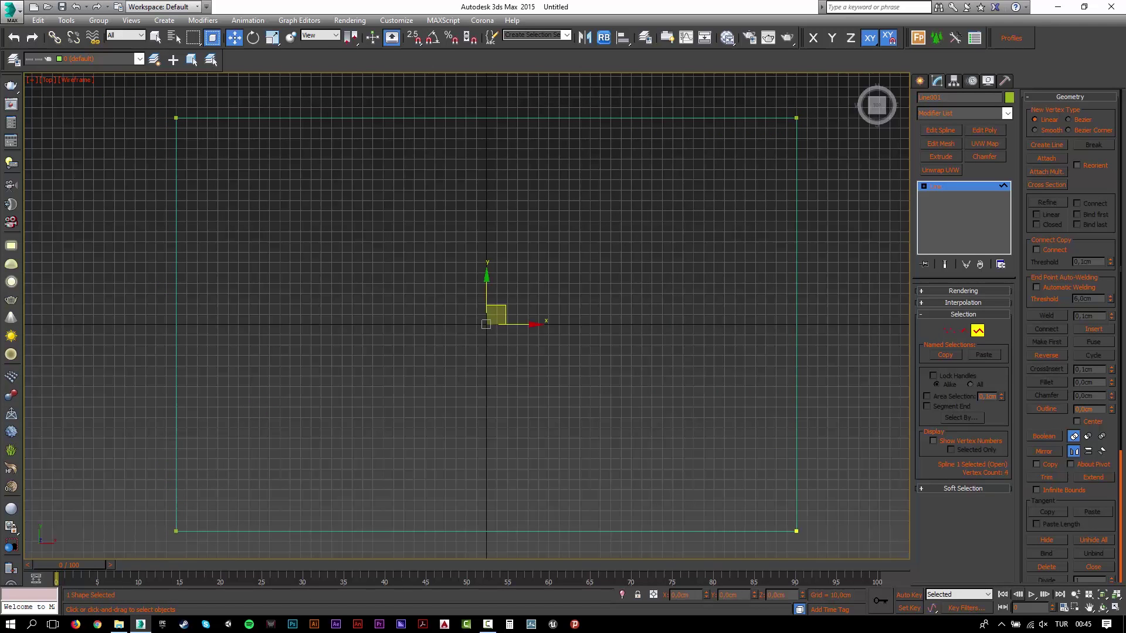
click(1097, 410)
text(25)
key(Return)
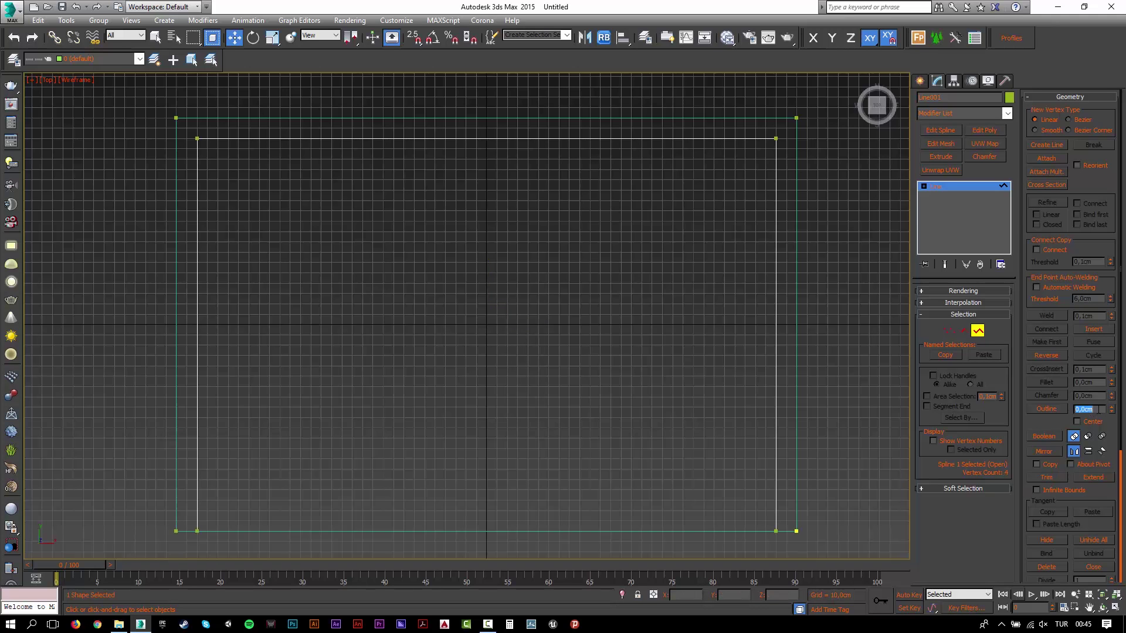
click(938, 156)
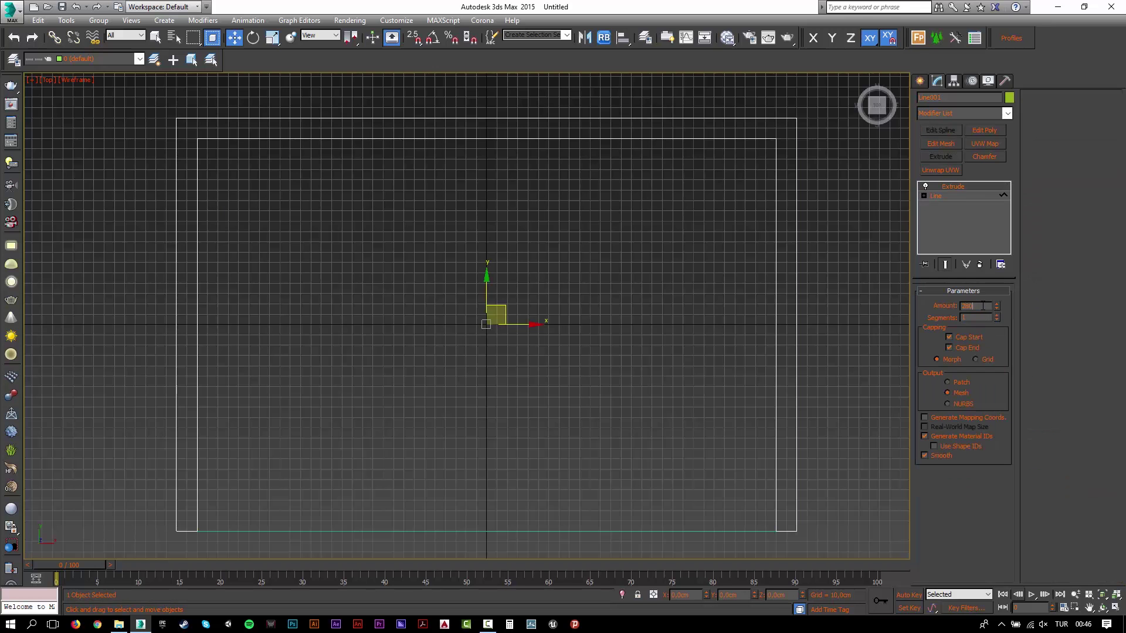
key(Return)
click(502, 428)
- Show the room in a perspective view with the Shaded display style
key(p)
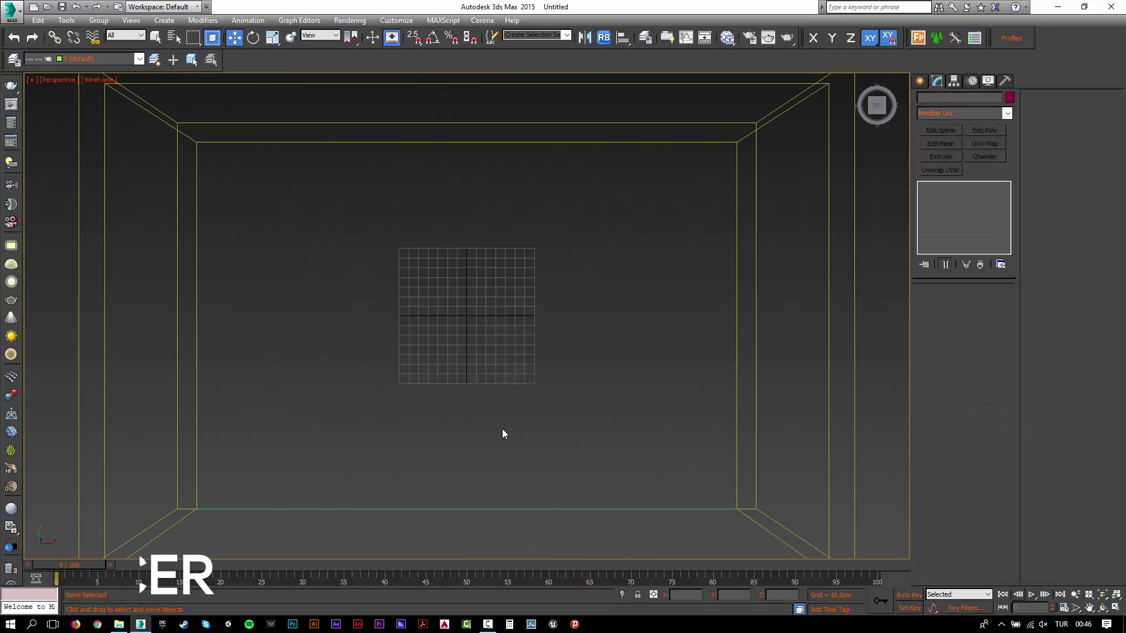
key(F3)
alt+middle_drag(477, 424, 759, 437)
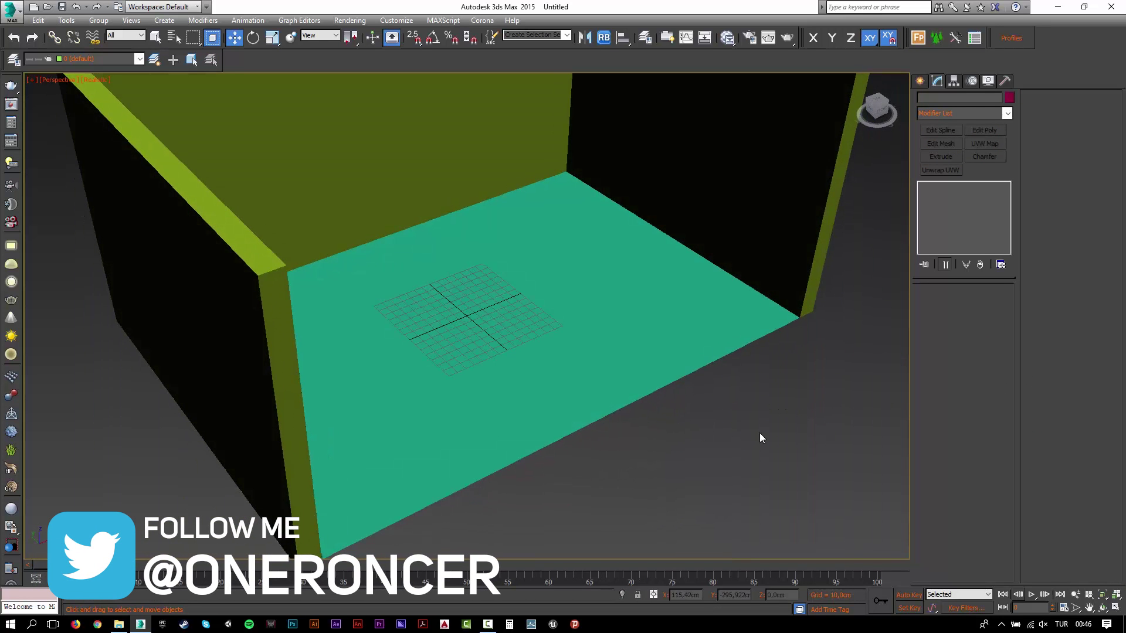
scroll(759, 437, down, 3)
alt+middle_drag(525, 312, 481, 293)
click(95, 78)
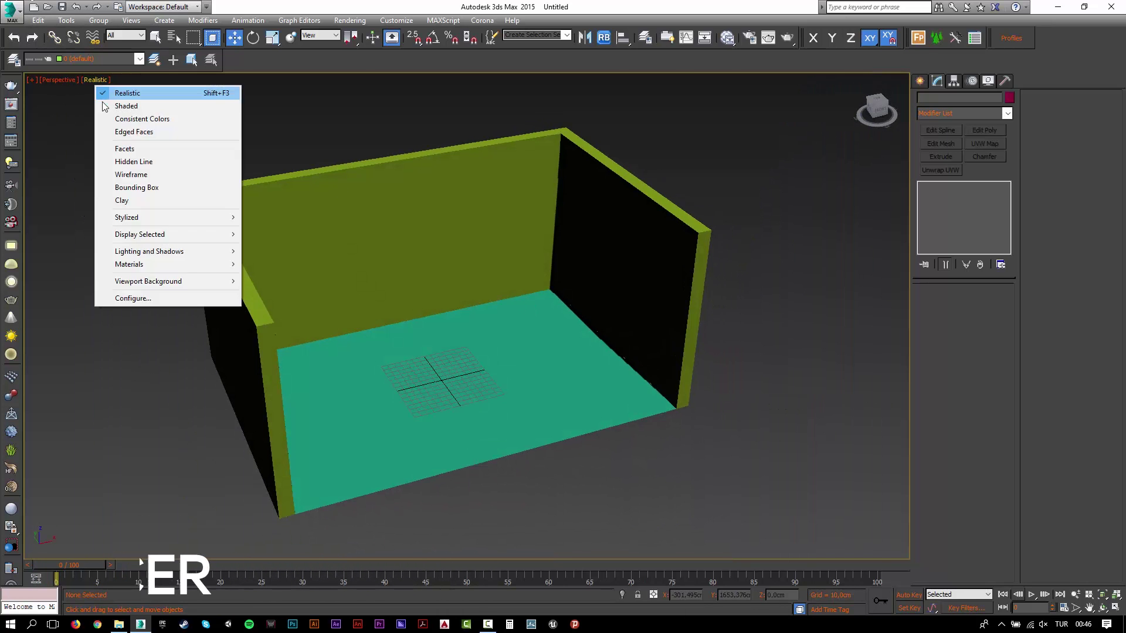
click(120, 105)
- In the front view, draw a 560 by 280 cm rectangle snapped between the inner faces of the side walls
key(f)
key(F3)
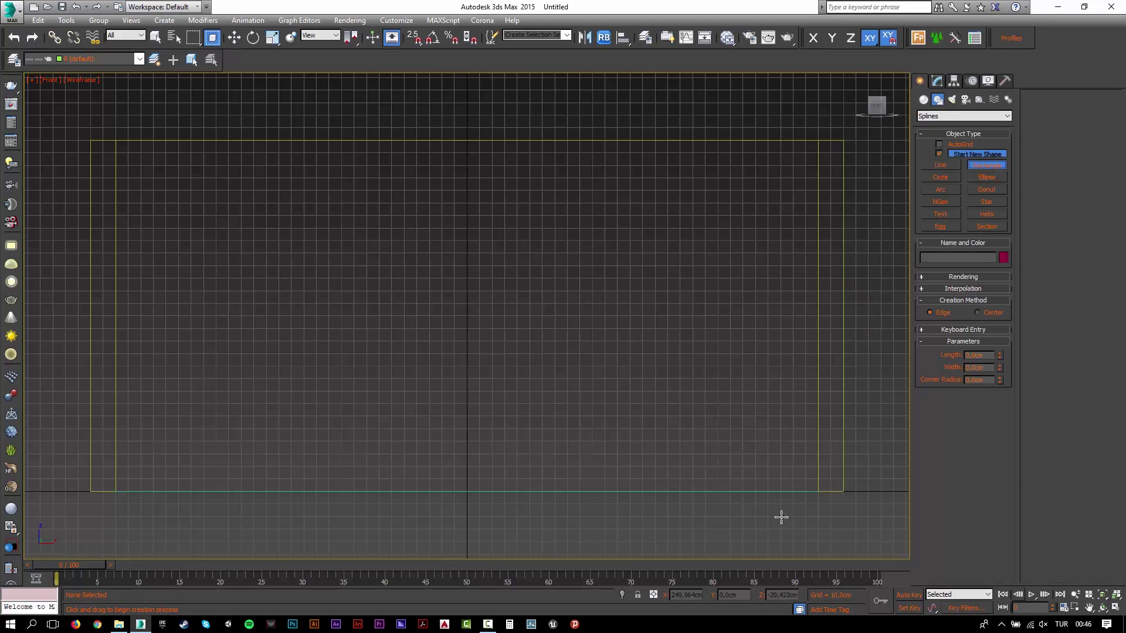
middle_drag(548, 280, 575, 322)
scroll(581, 320, down, 3)
scroll(600, 354, up, 3)
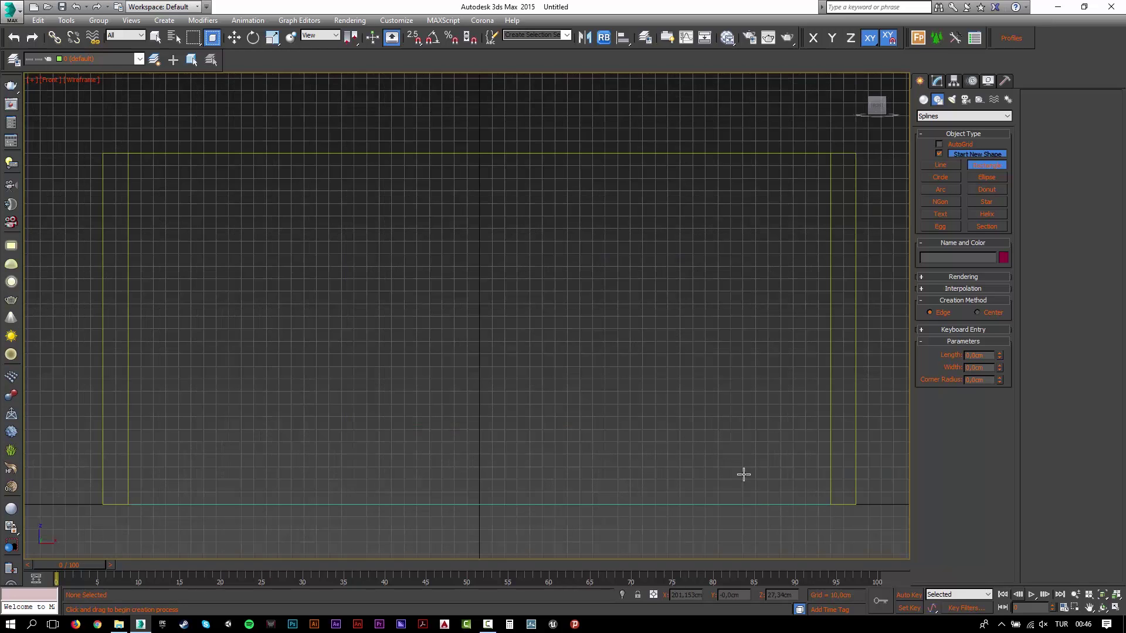
key(s)
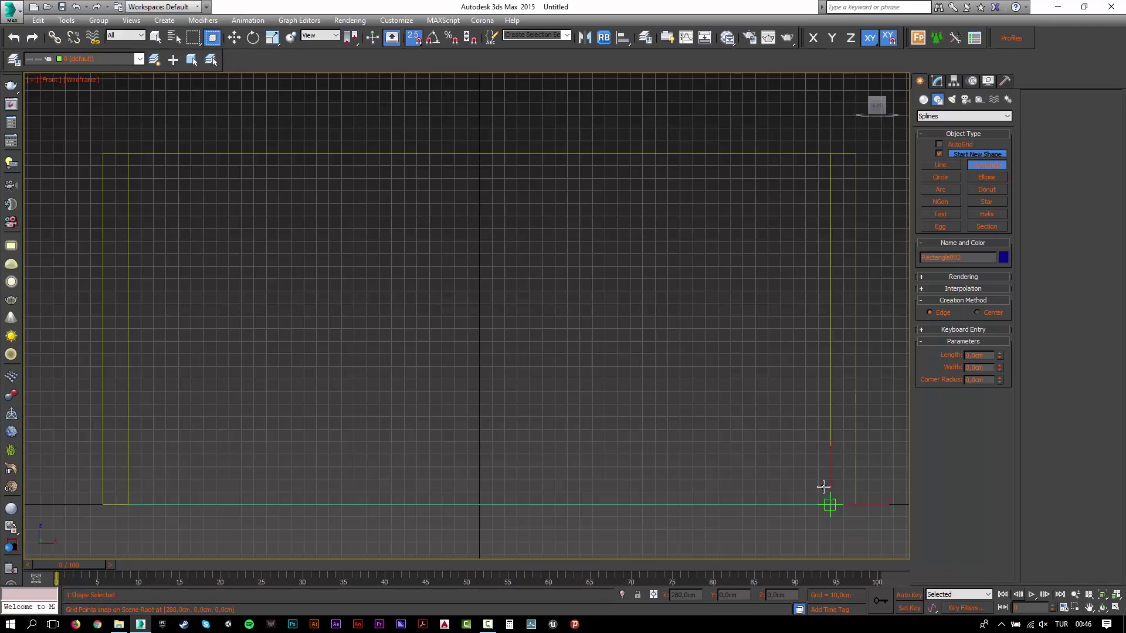
drag(830, 504, 125, 152)
key(s)
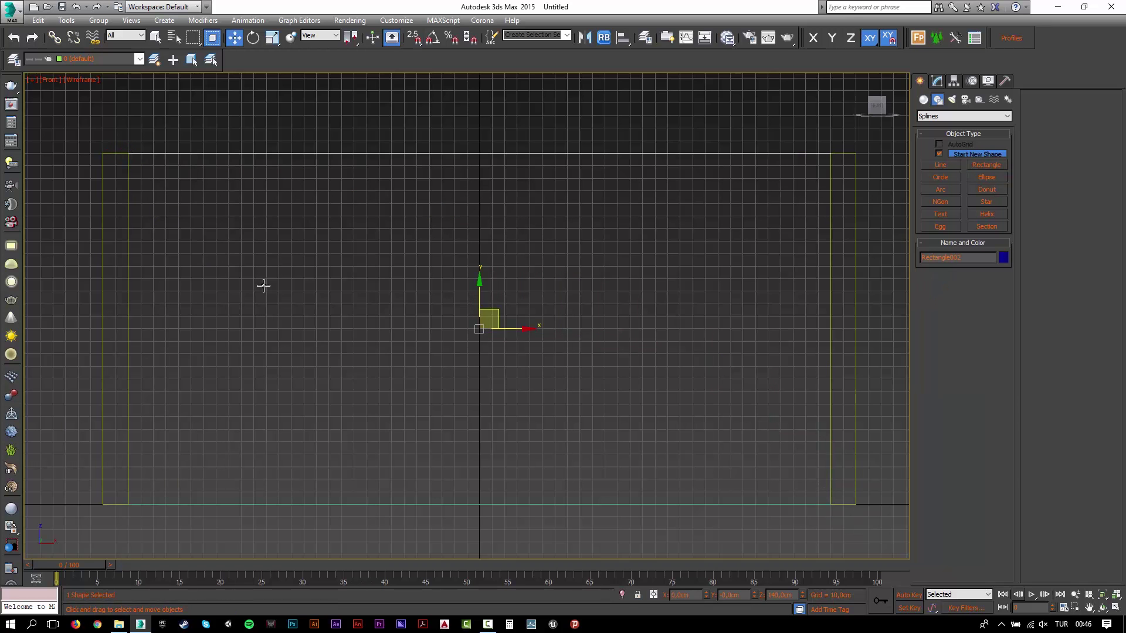
- Extrude the new rectangle between the side walls by 5 cm
key(w)
key(p)
key(z)
alt+middle_drag(406, 239, 442, 286)
key(F3)
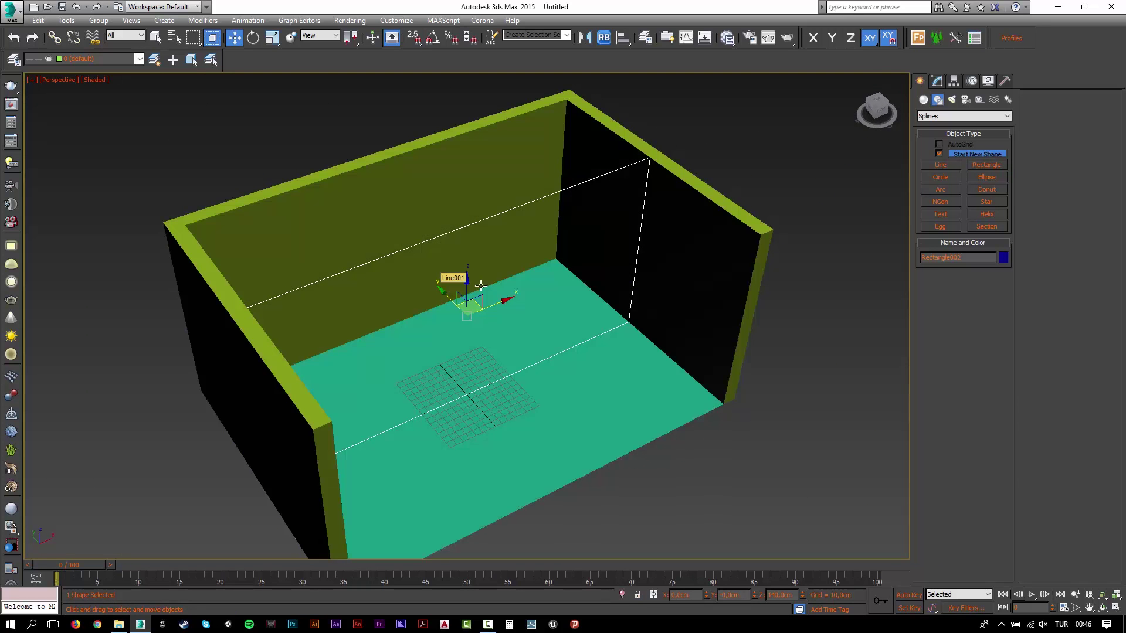
click(935, 83)
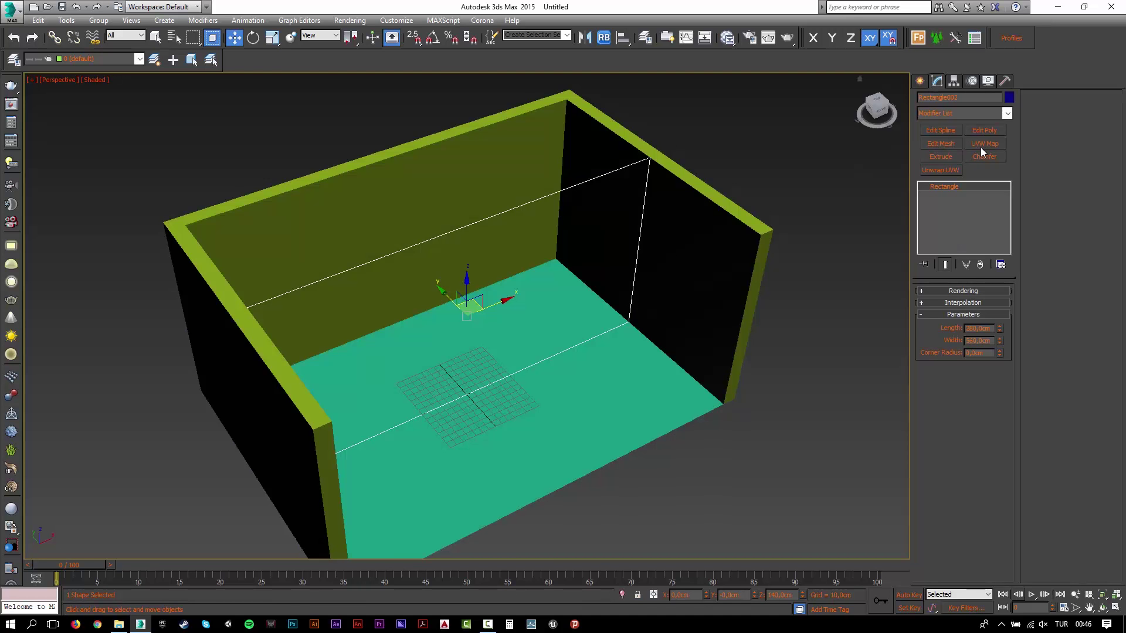
click(949, 155)
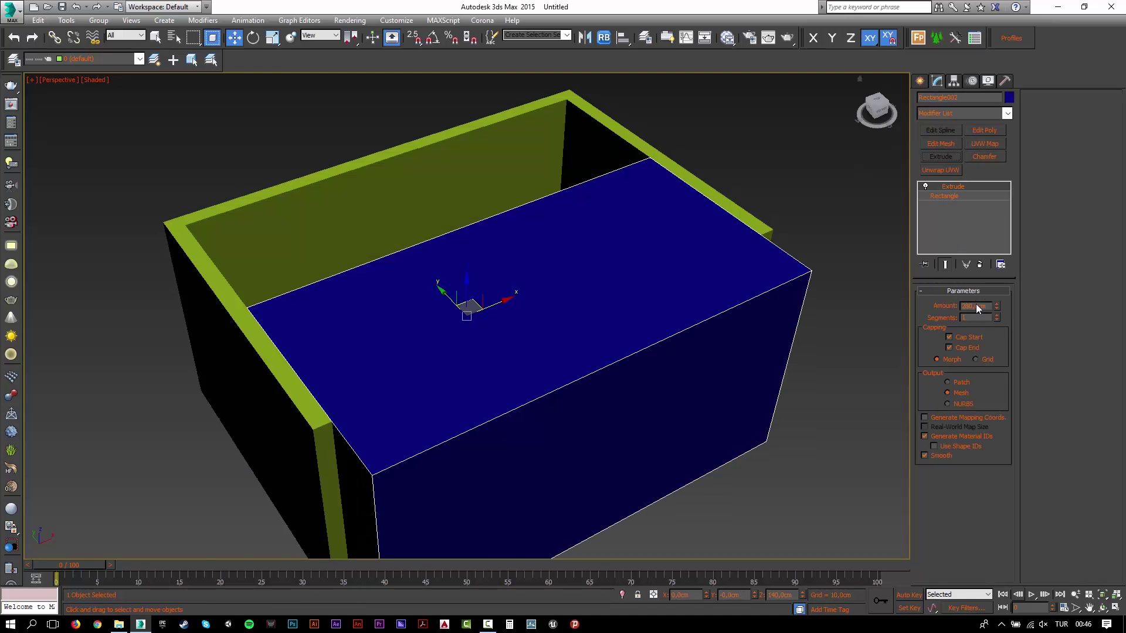
double_click(976, 306)
text(5)
key(Return)
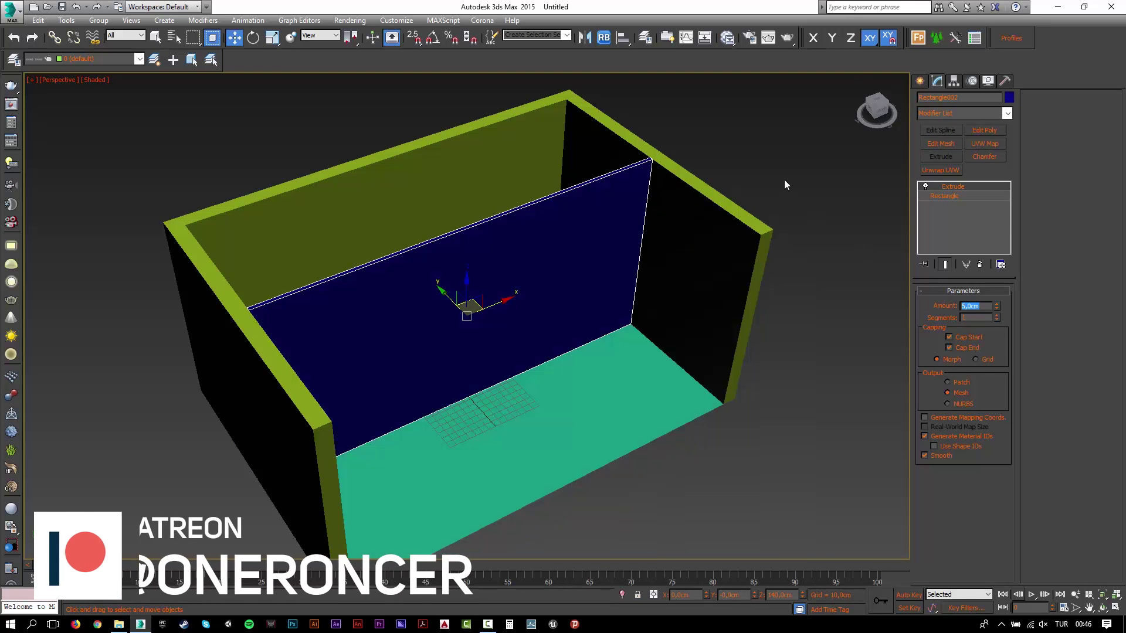
- Align the thin panel to the walls in Y position only, minimum to minimum
click(622, 38)
click(712, 284)
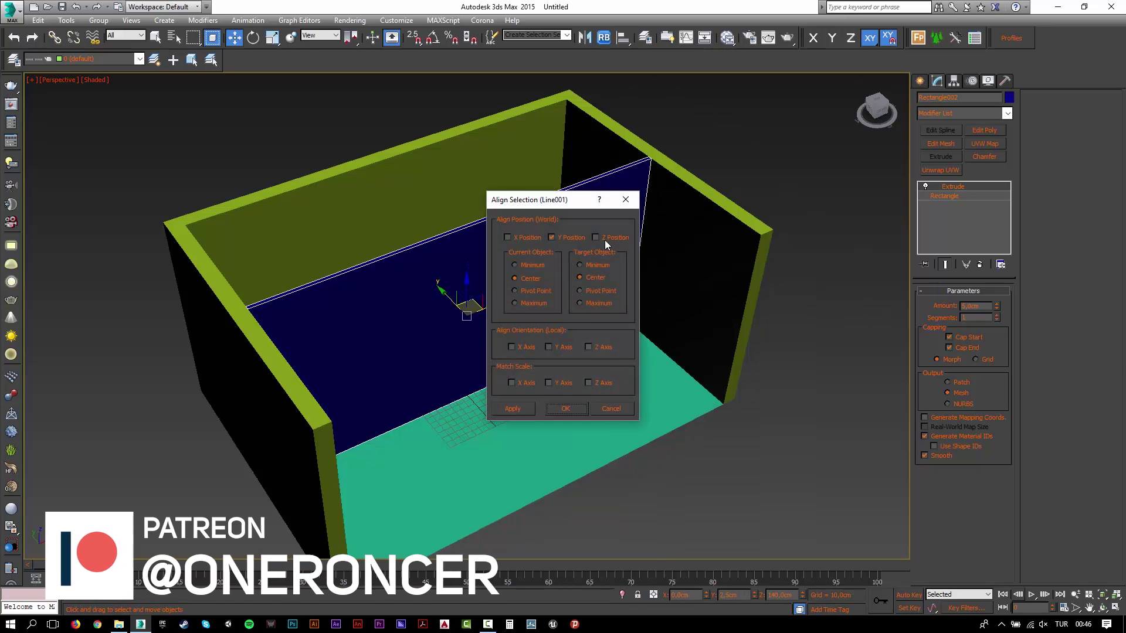
click(579, 265)
click(522, 264)
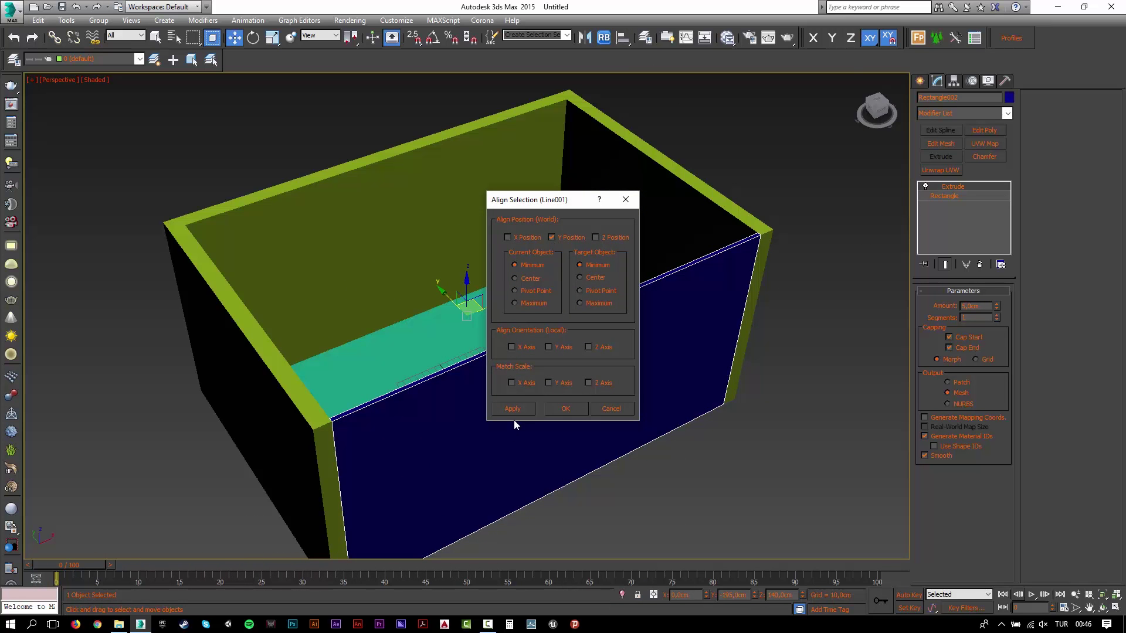
click(565, 409)
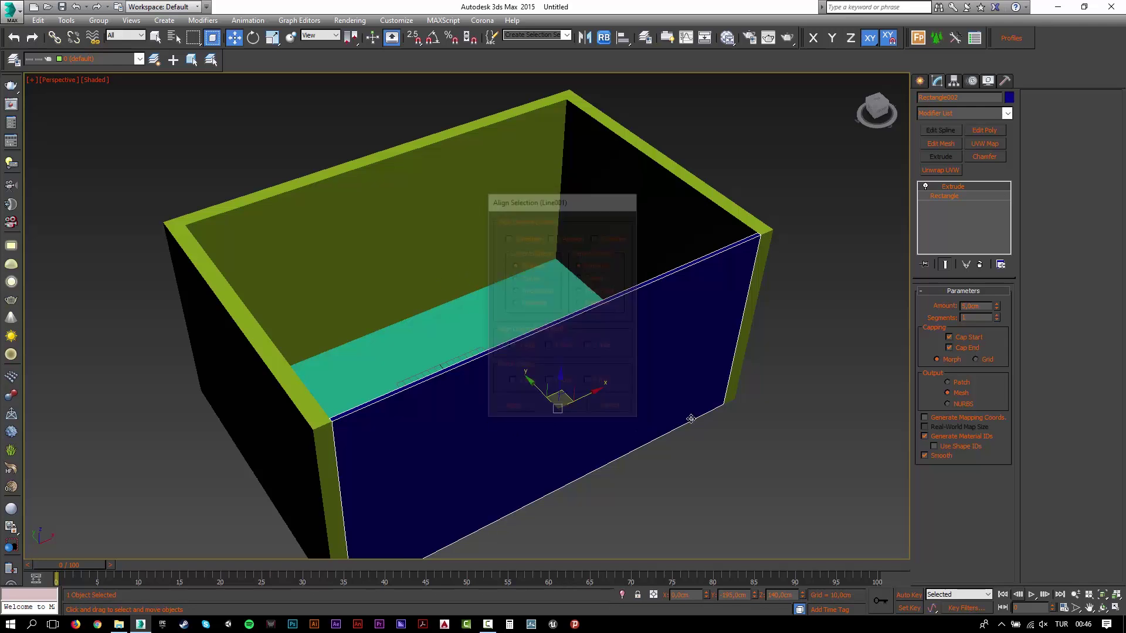
alt+middle_drag(720, 432, 819, 318)
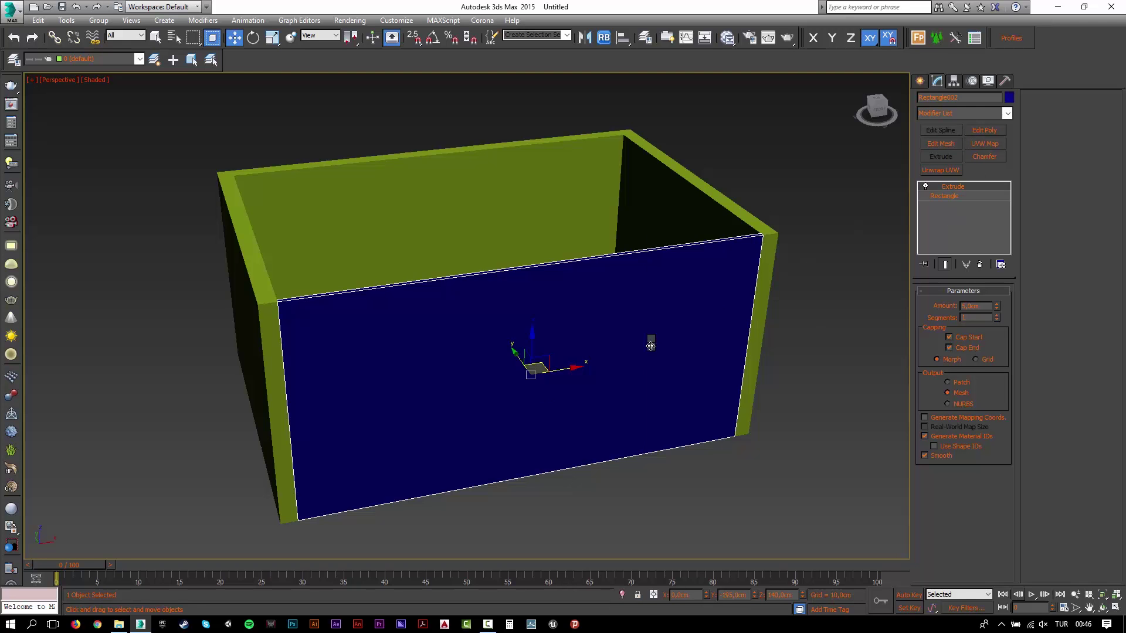
- Convert the front panel to Editable Poly and connect its horizontal edges with 4 vertical segments
right_click(651, 344)
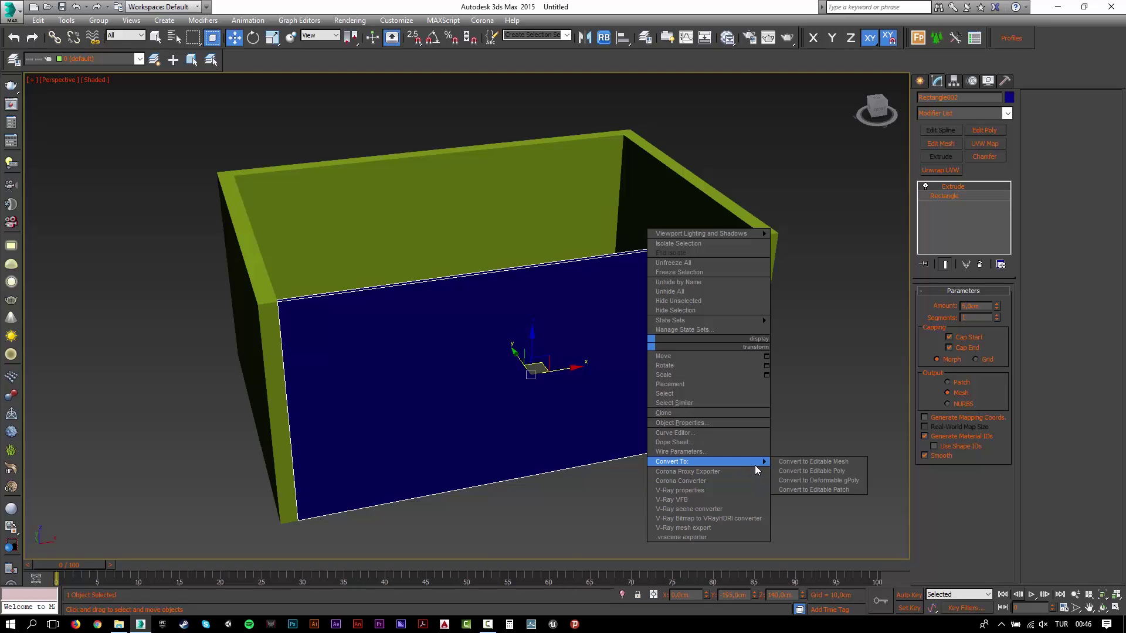
click(781, 469)
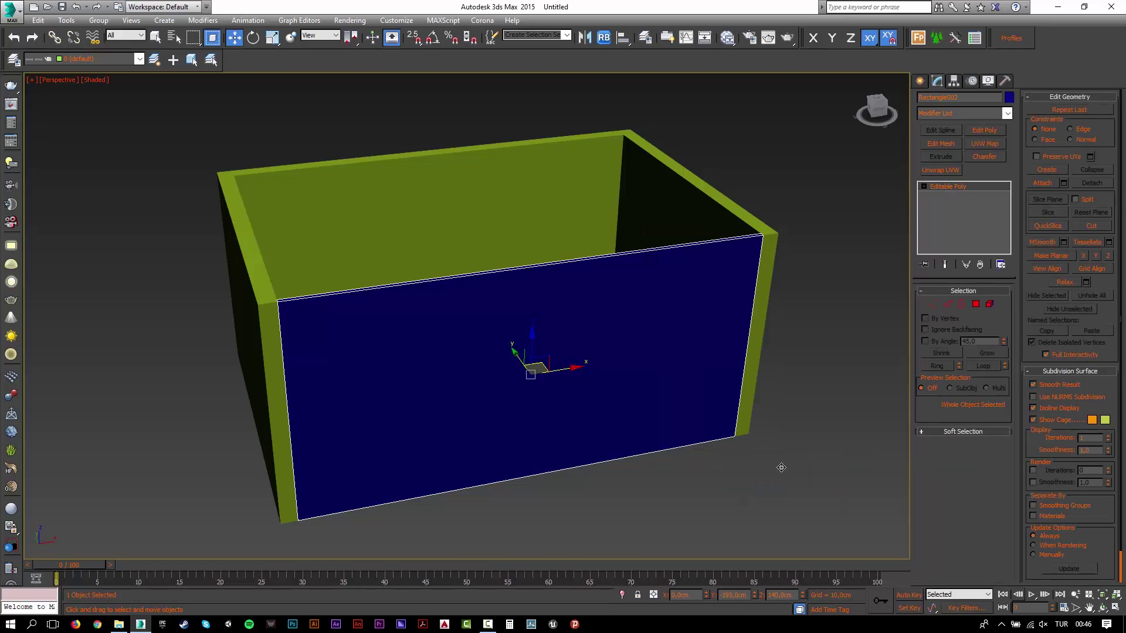
key(2)
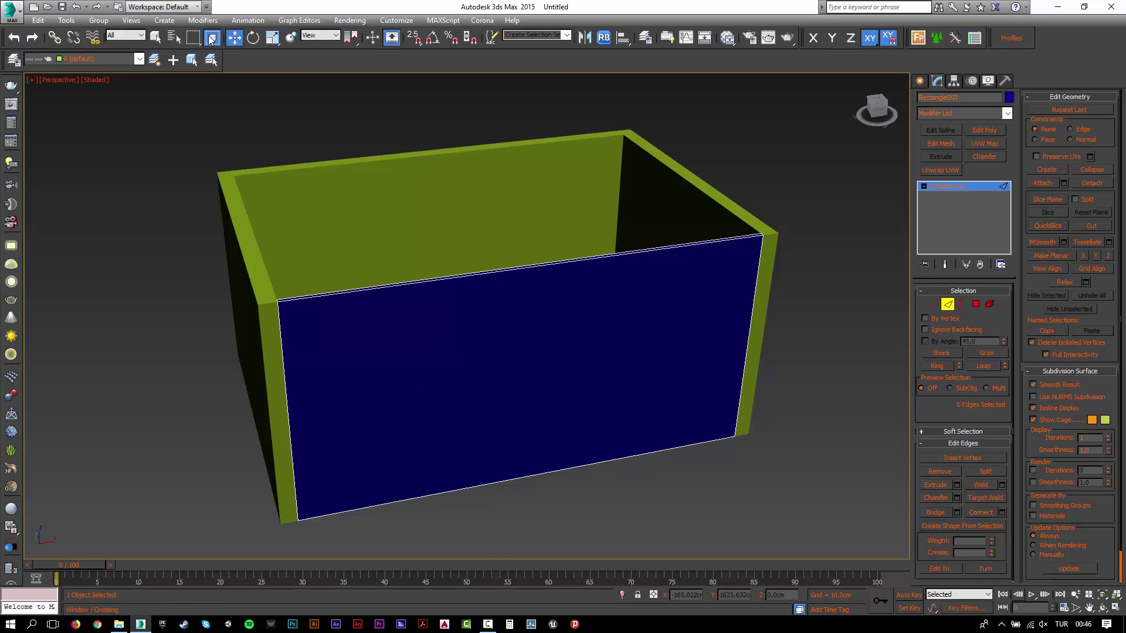
drag(633, 217, 612, 536)
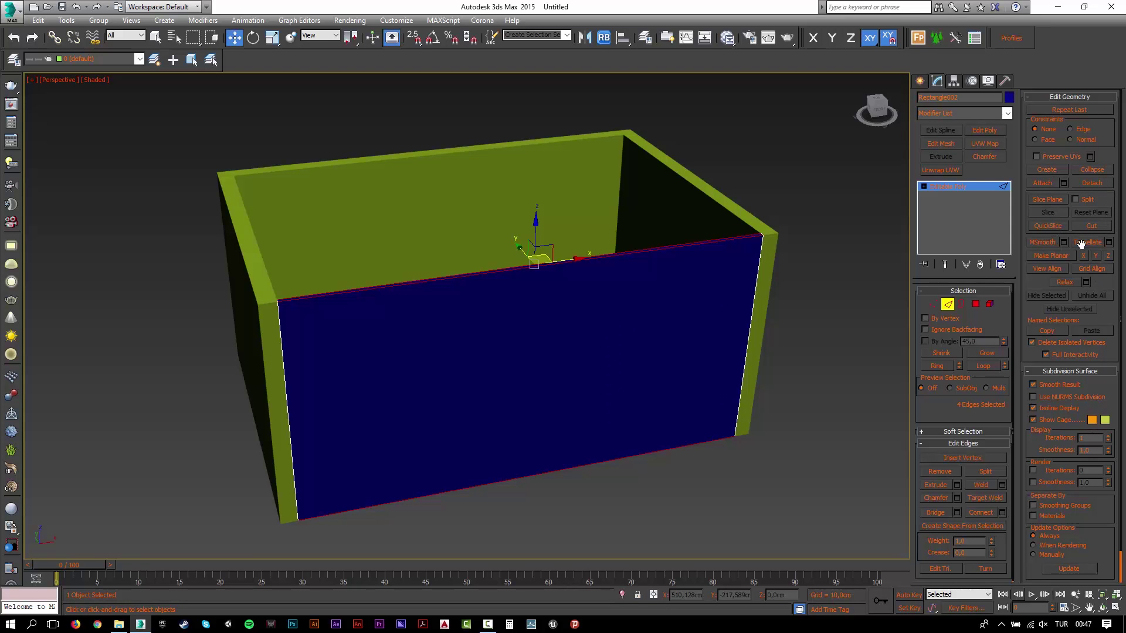
click(1002, 512)
drag(478, 323, 478, 319)
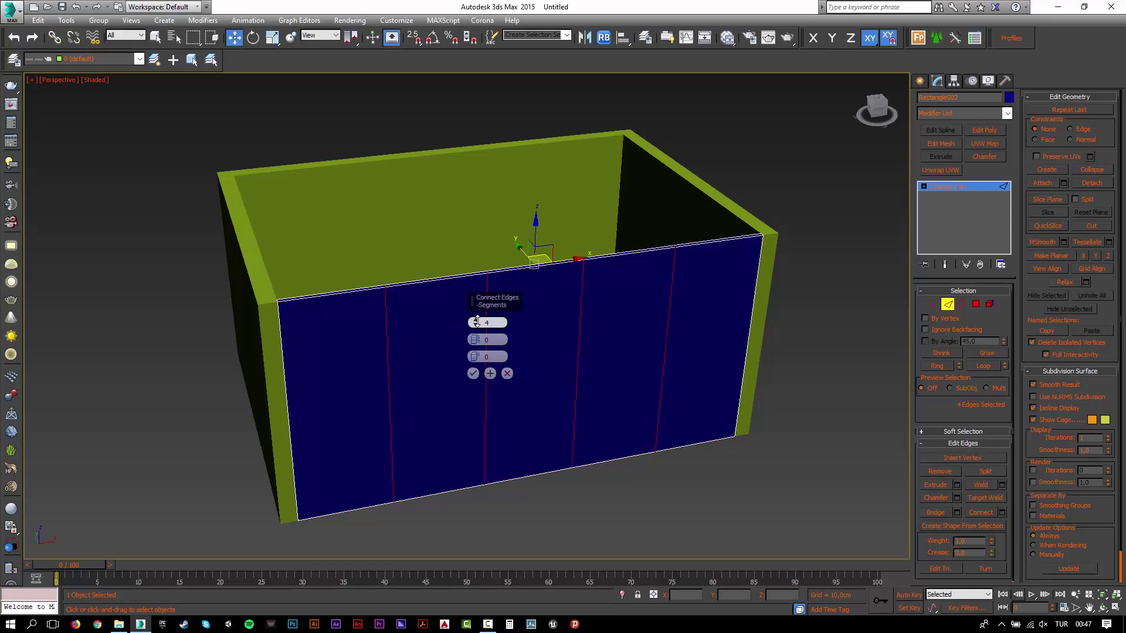
click(471, 373)
- Inset all ten large polygons on both faces of the front panel by 4 cm, using the By Polygon option
key(4)
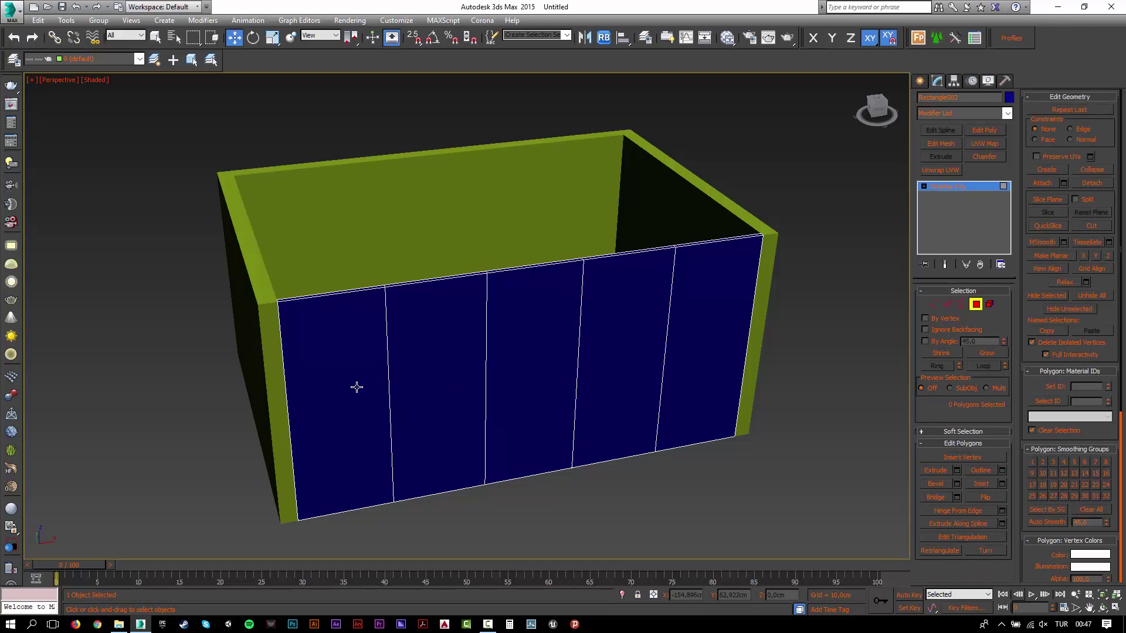
click(356, 390)
ctrl+click(435, 389)
ctrl+click(543, 389)
ctrl+click(601, 389)
ctrl+click(703, 386)
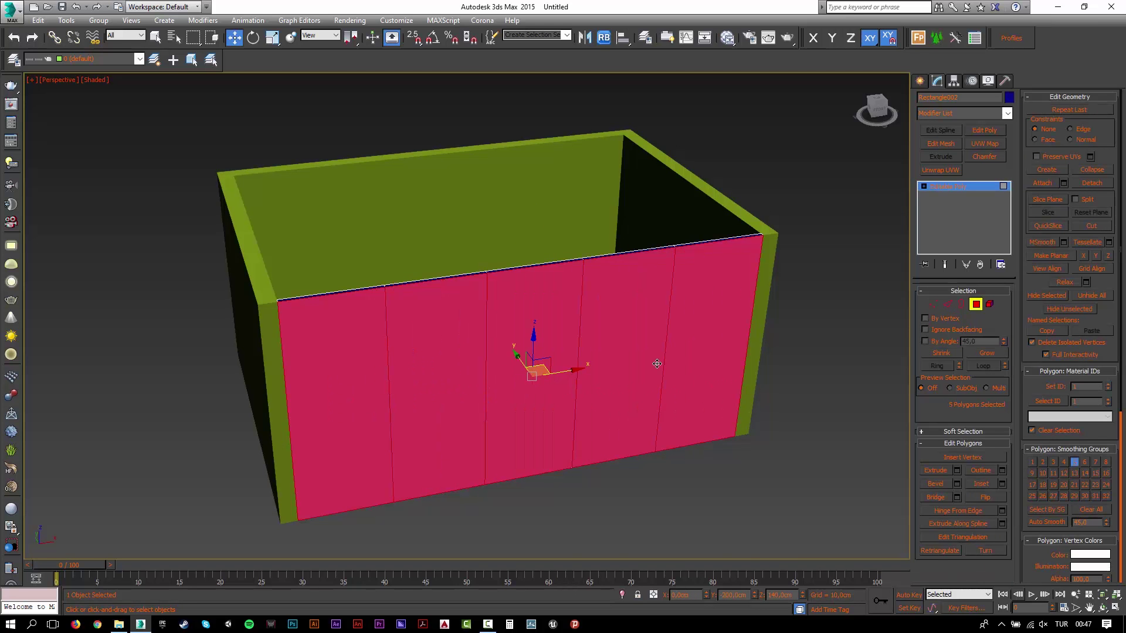
alt+middle_drag(580, 305, 727, 368)
ctrl+click(727, 367)
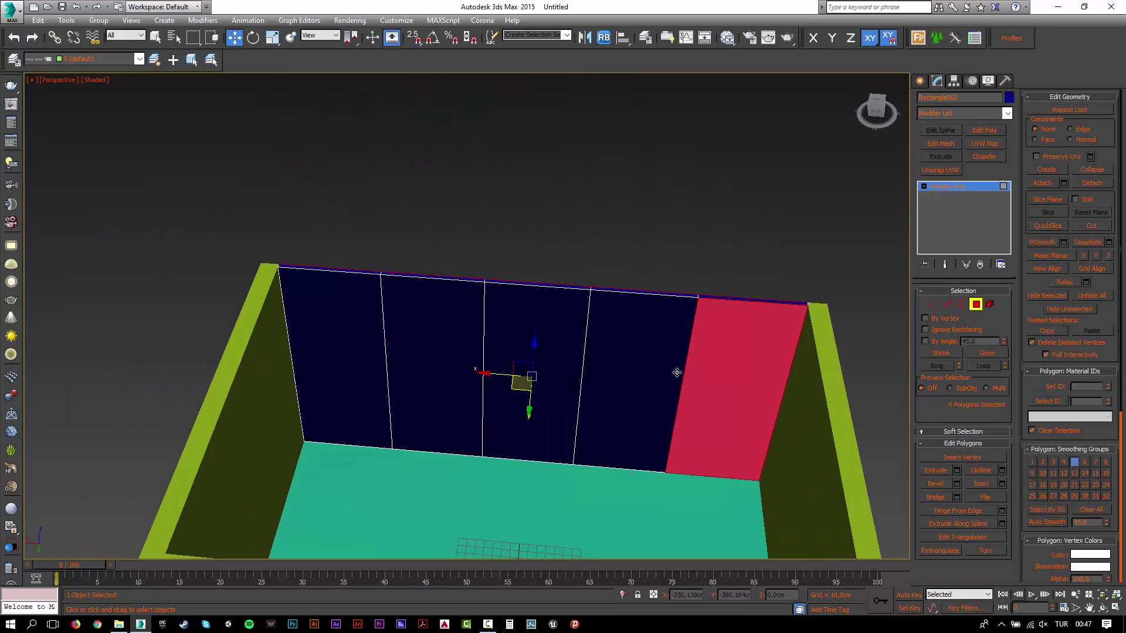
ctrl+click(672, 373)
ctrl+click(535, 325)
ctrl+click(437, 324)
ctrl+click(370, 332)
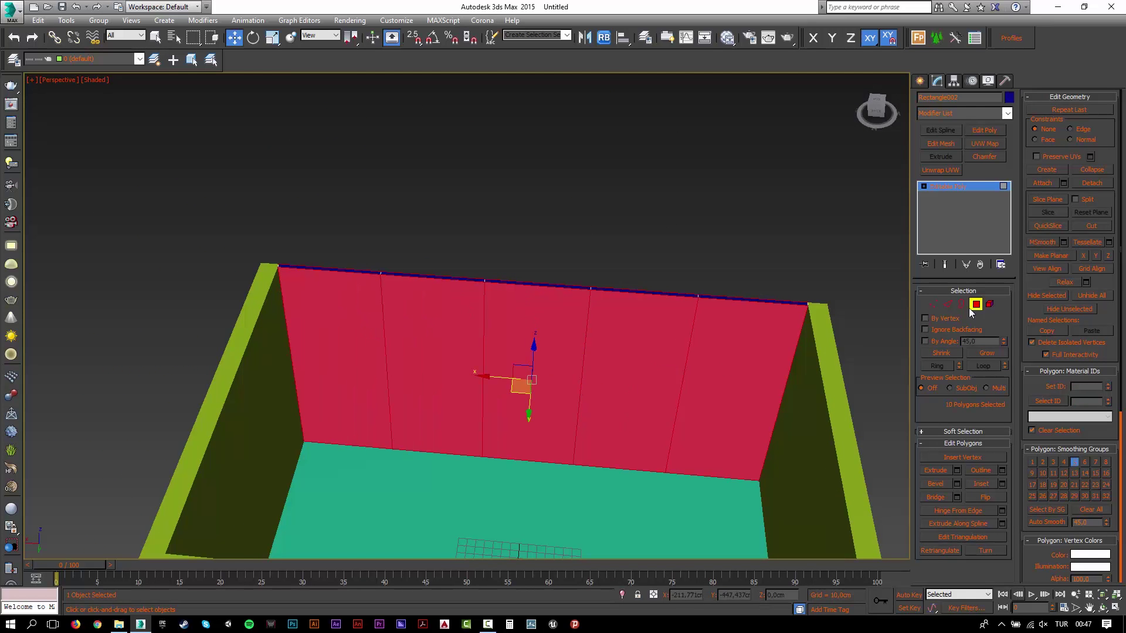
click(1003, 486)
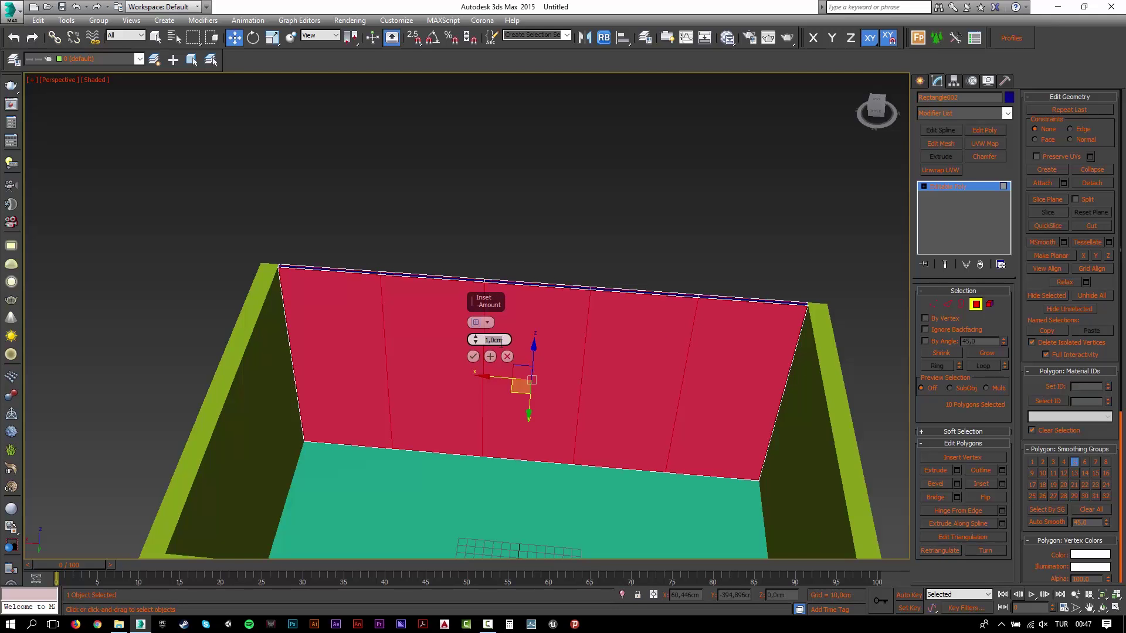
text(4)
key(Return)
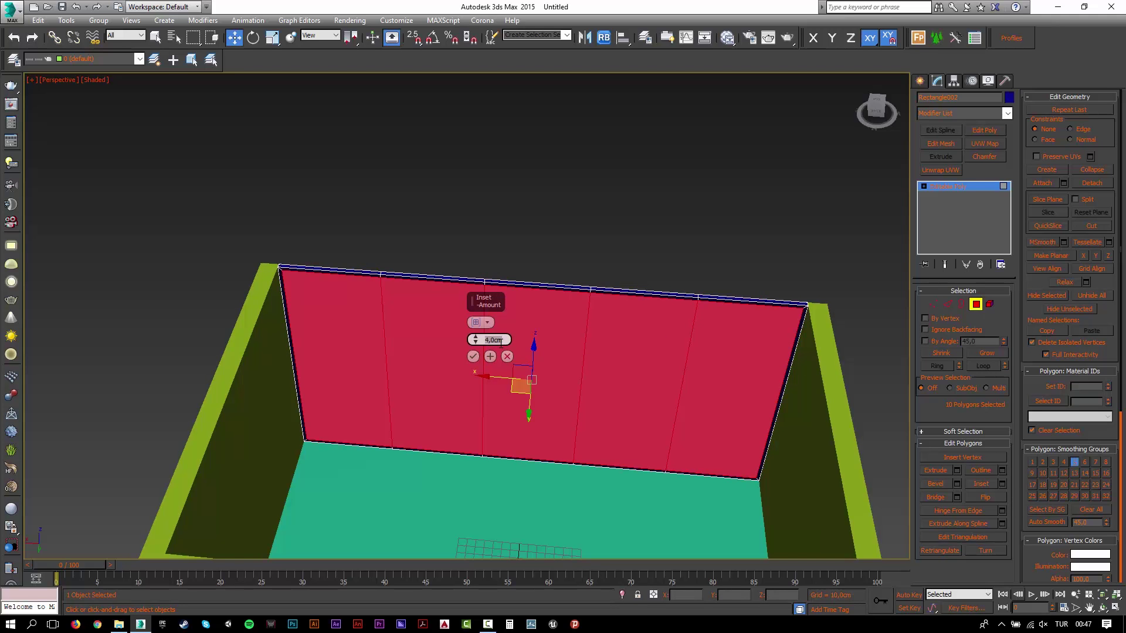
click(476, 322)
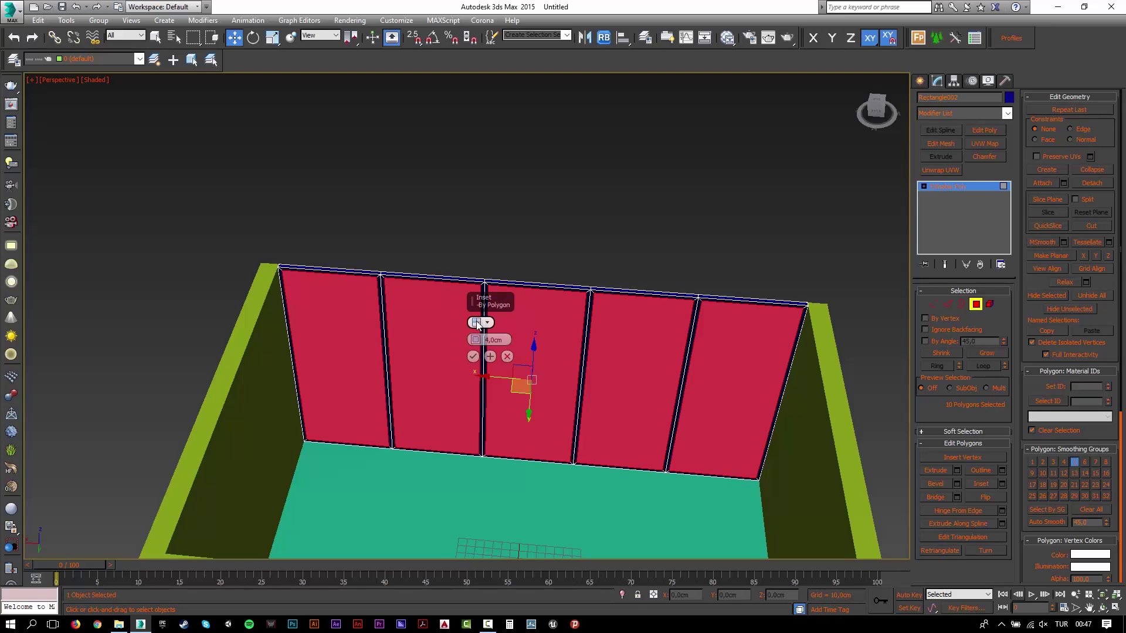
click(473, 356)
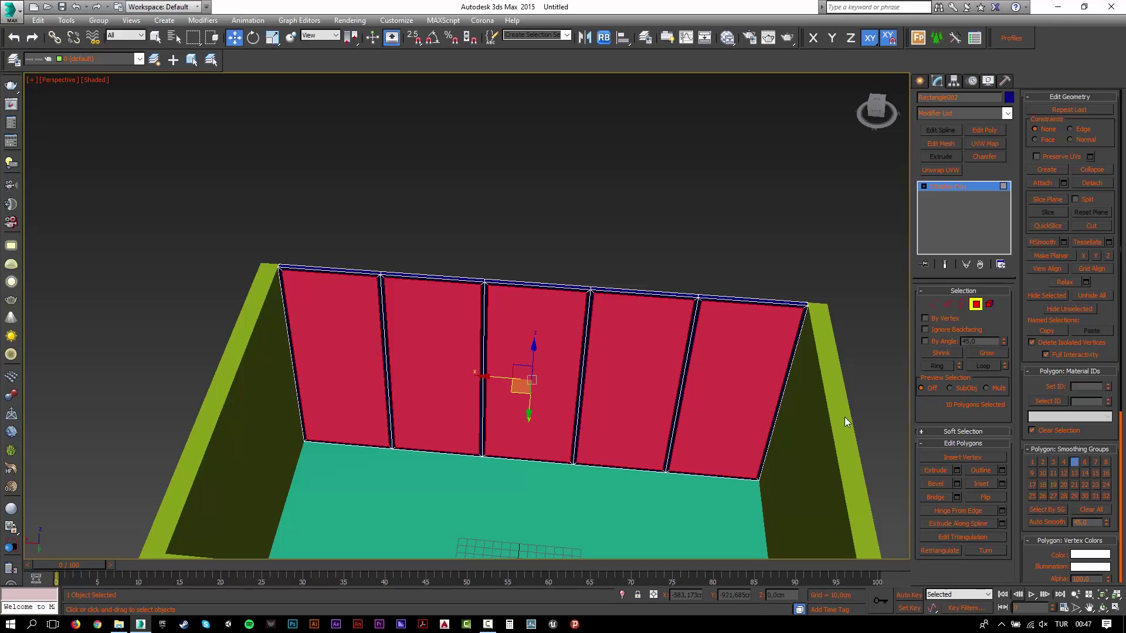
- Bridge the ten inset polygons through the front panel to open its five panes, leaving only the frame
alt+middle_drag(624, 258, 499, 332)
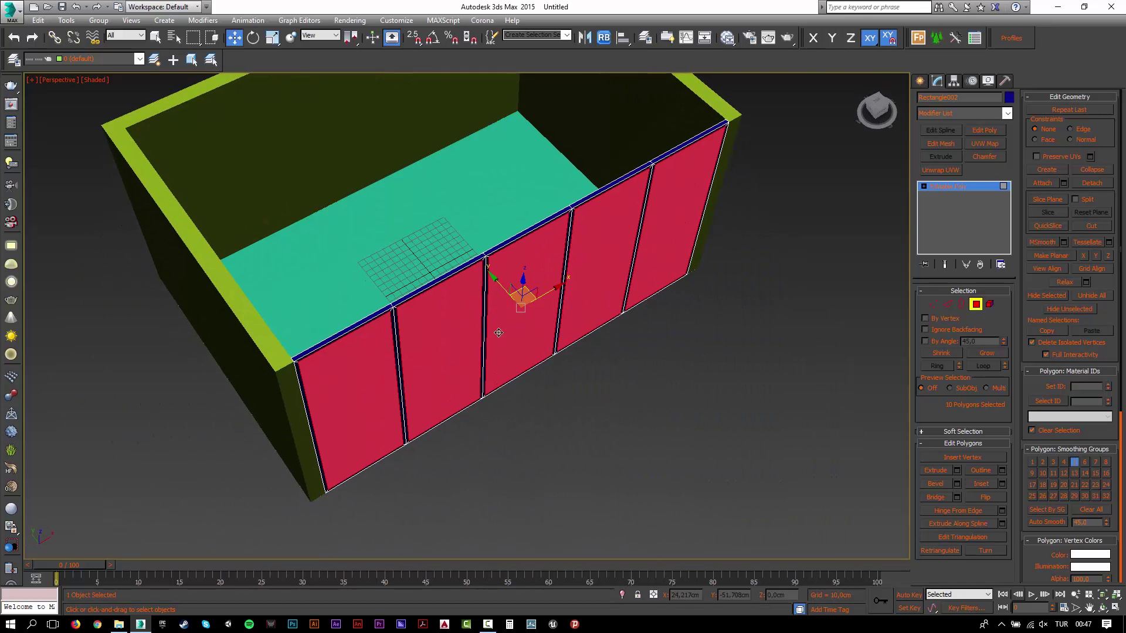
click(933, 496)
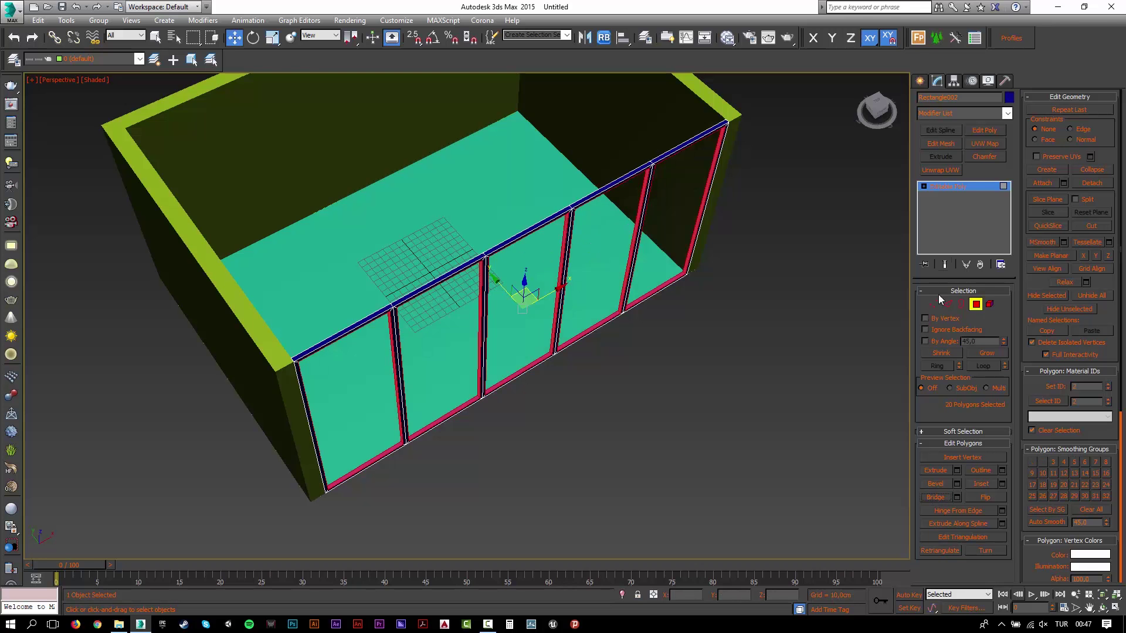
click(984, 184)
click(713, 372)
mouse_move(618, 394)
alt+middle_down()
mouse_move(528, 321)
mouse_move(518, 377)
mouse_move(628, 392)
alt+middle_up()
middle_drag(573, 252, 542, 328)
- Draw a rectangle over the window frame in the front view, snapping its opposite corners to grid points just inside the frame's outer edge
click(508, 293)
key(f)
key(z)
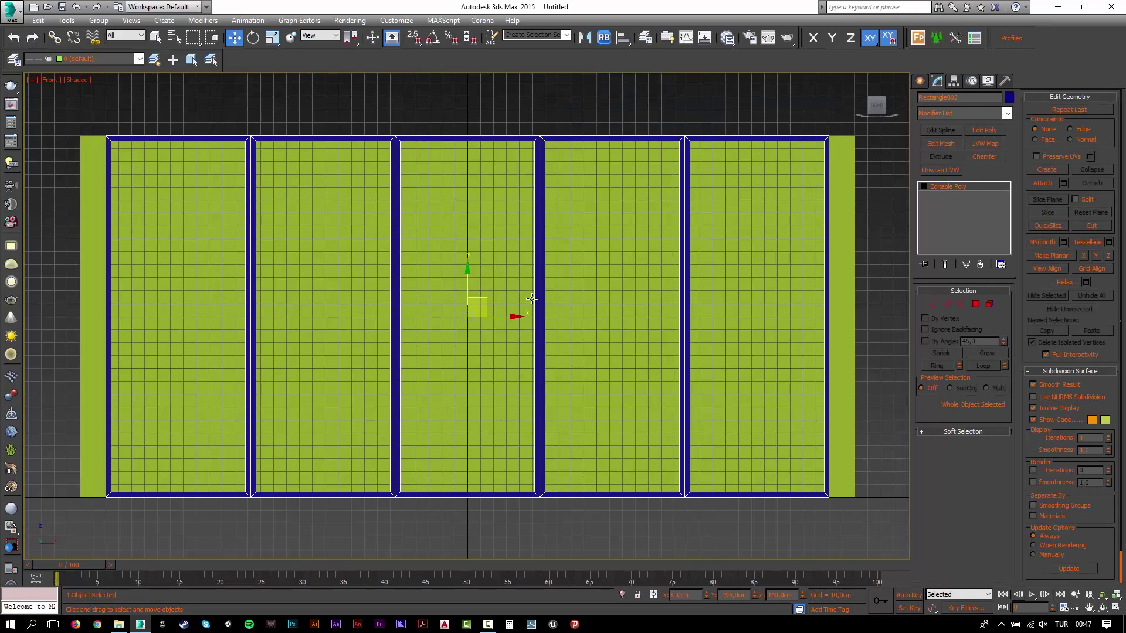
scroll(532, 298, down, 2)
click(921, 81)
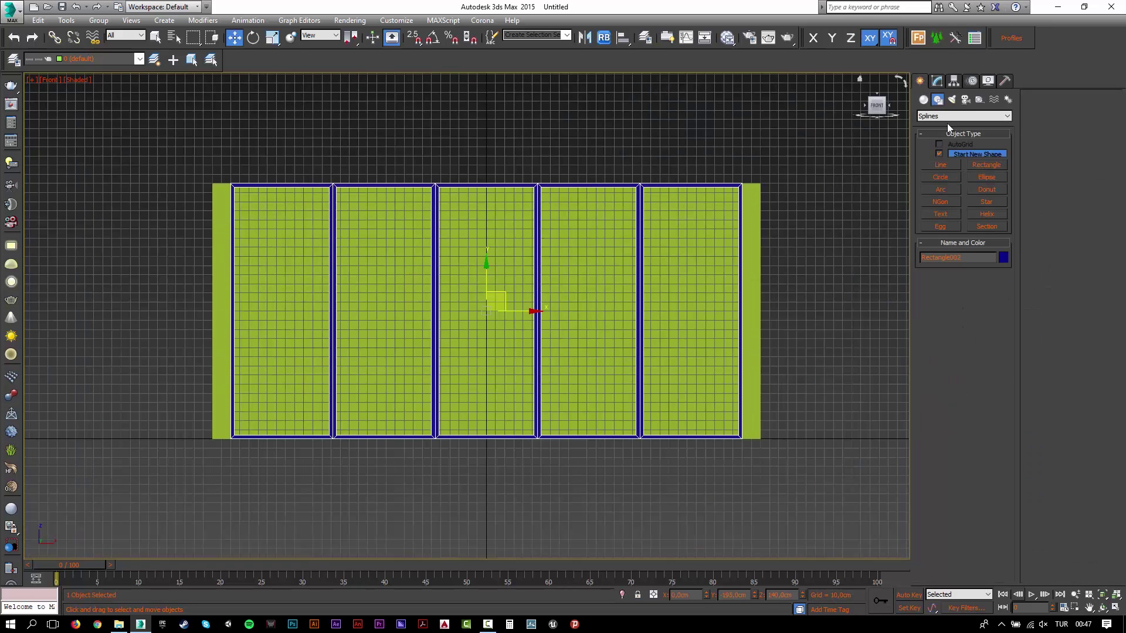
click(987, 164)
key(s)
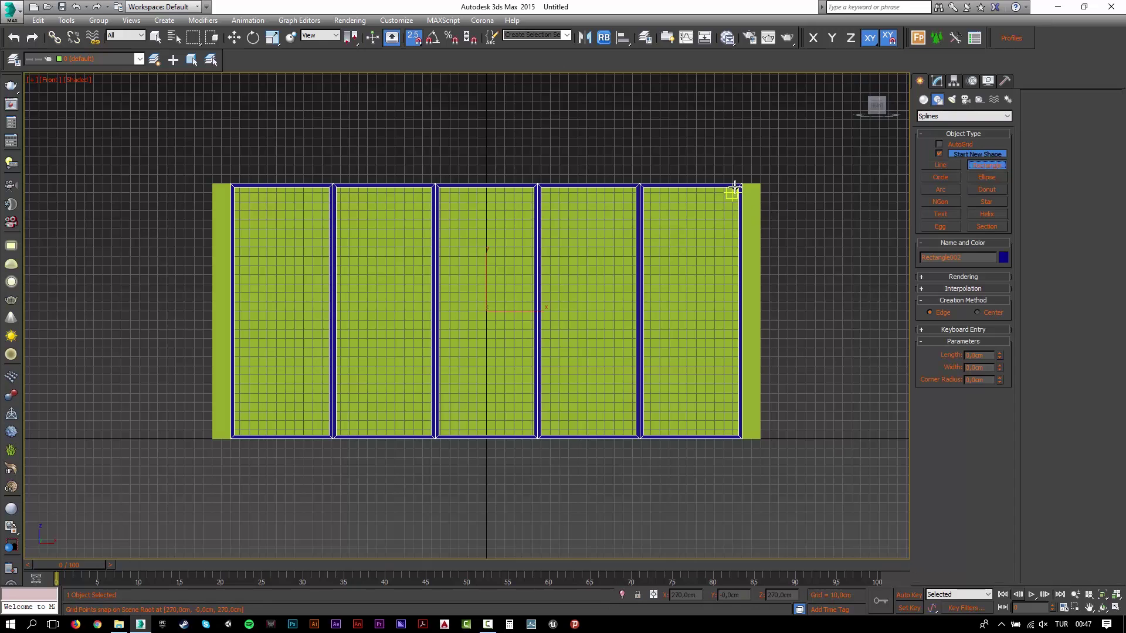
right_click(414, 38)
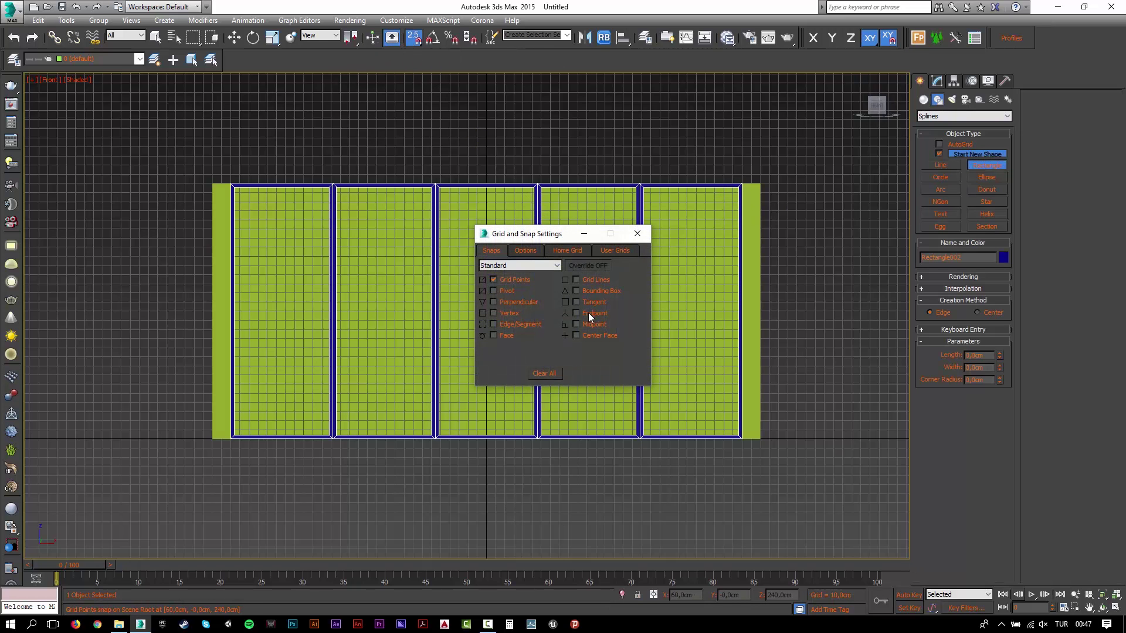
click(643, 233)
drag(738, 187, 240, 428)
key(s)
key(w)
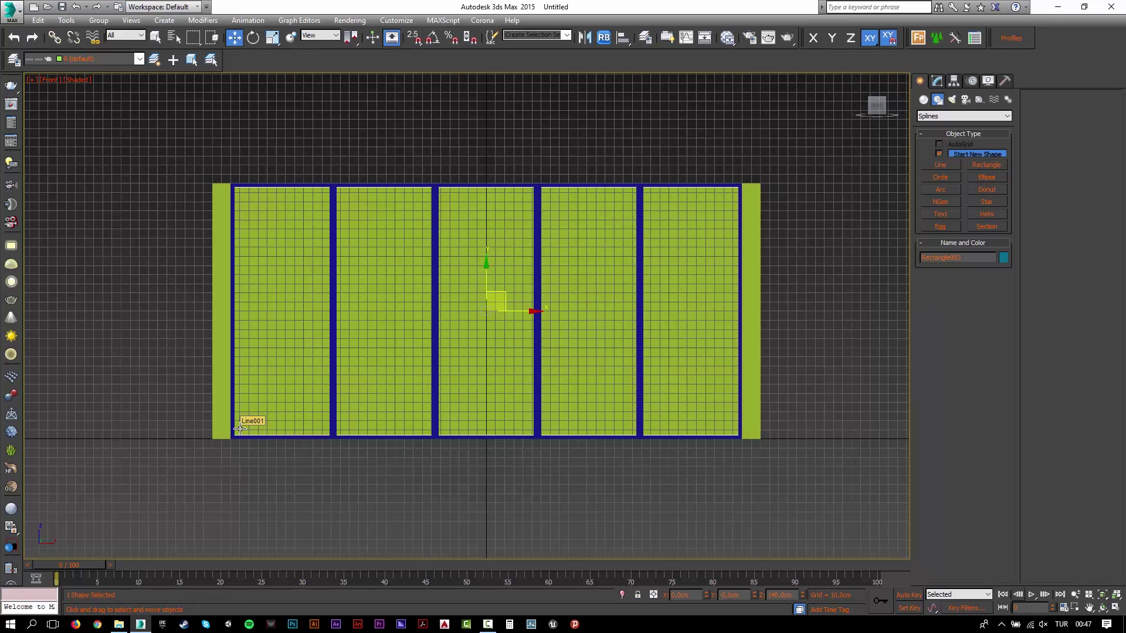
- Extrude the new rectangle by 1 cm to form a glass sheet
key(p)
alt+middle_drag(389, 326, 605, 285)
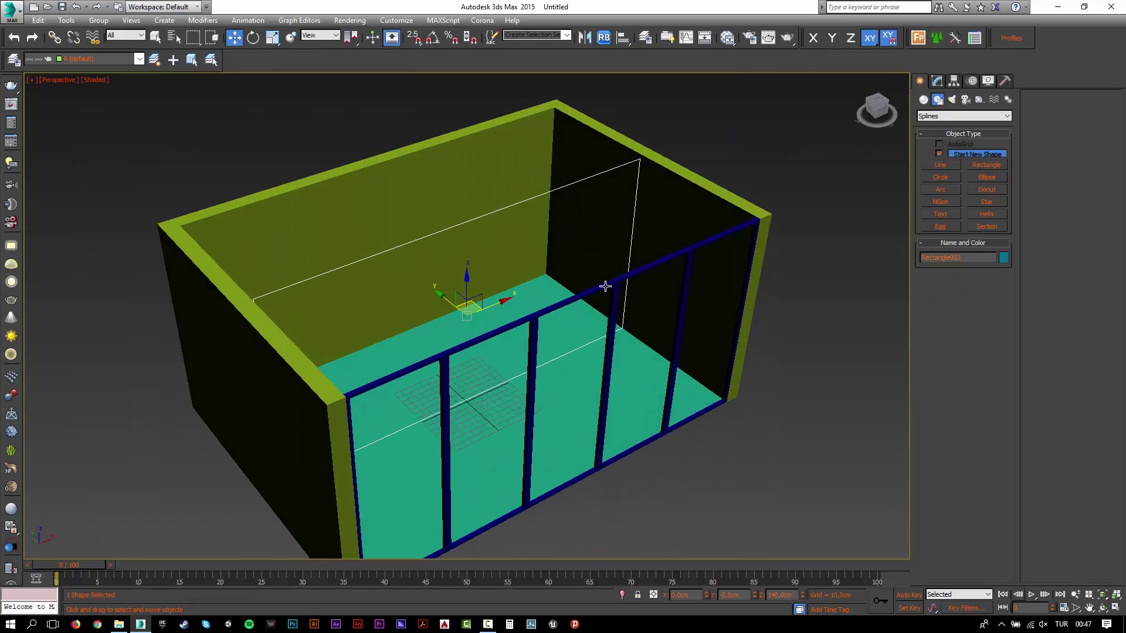
click(939, 82)
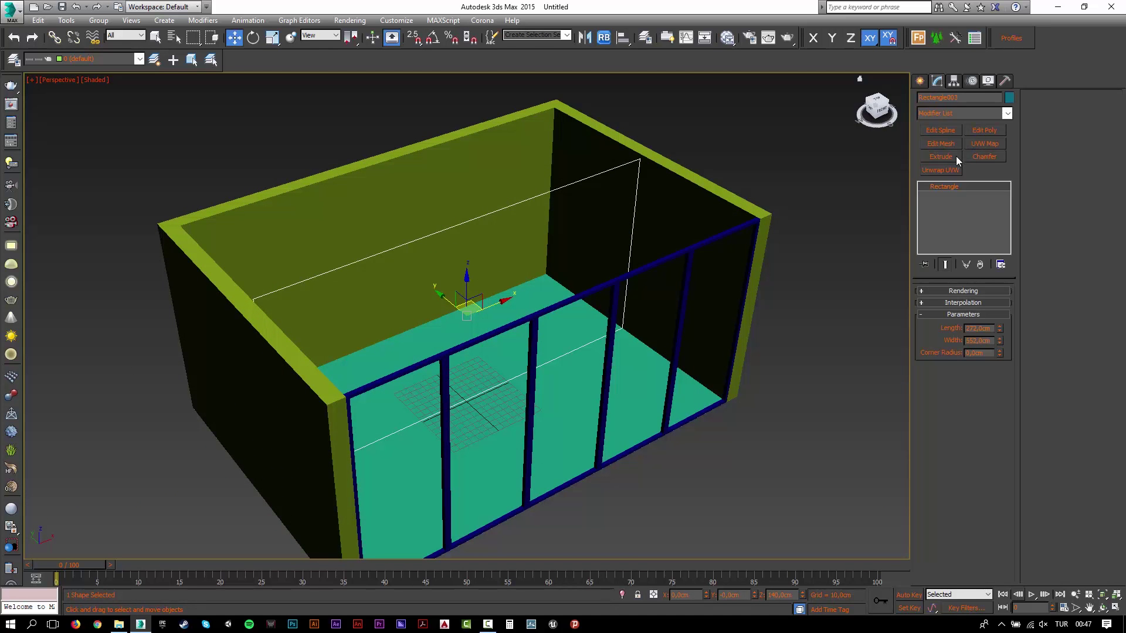
click(941, 156)
text(1)
key(Return)
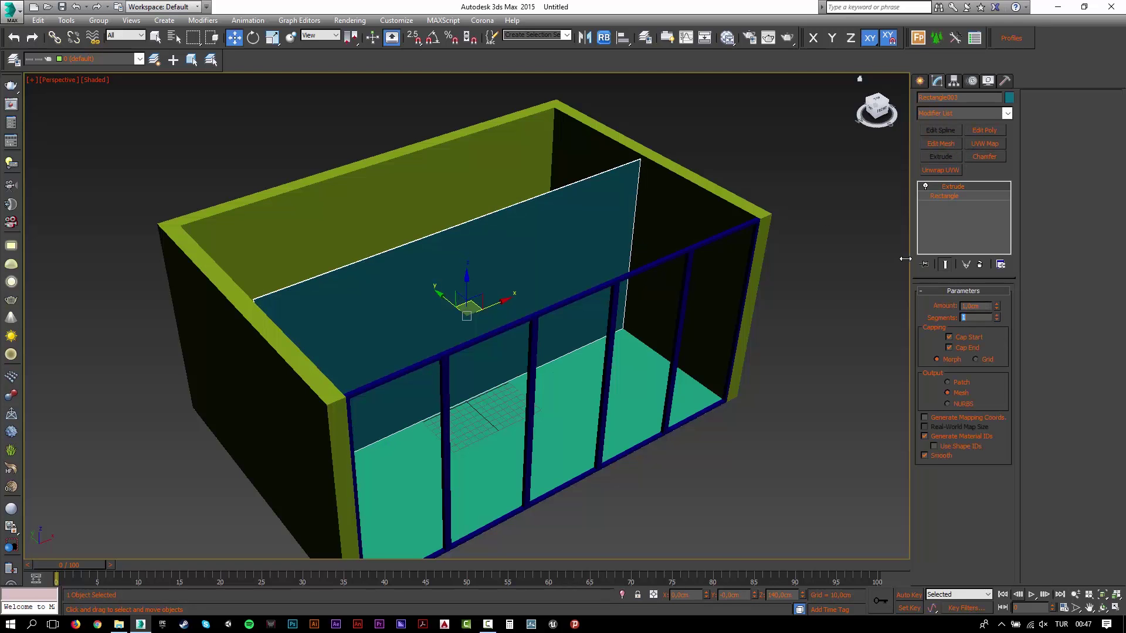
- Align the glass sheet to the window frame in Y position only, center to center
click(624, 39)
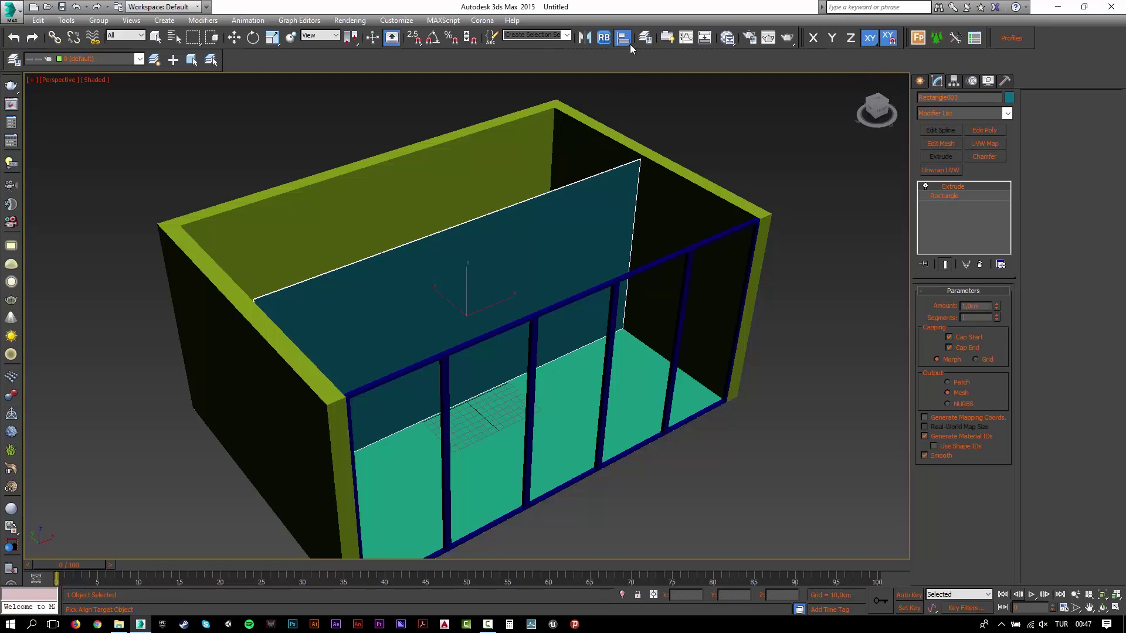
click(576, 299)
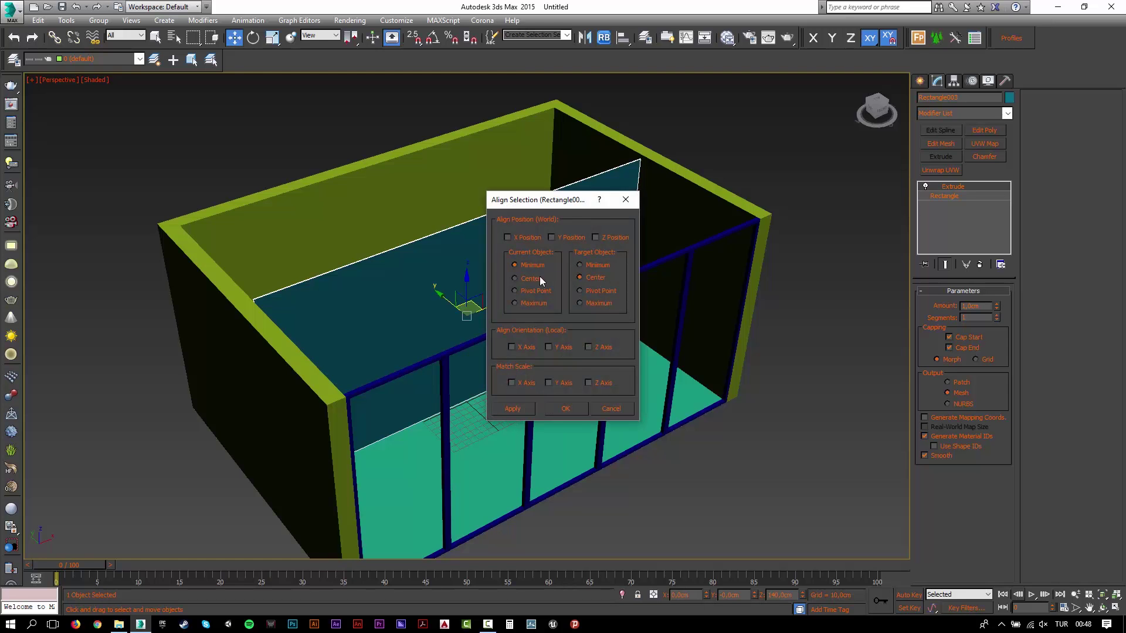
drag(536, 206, 839, 230)
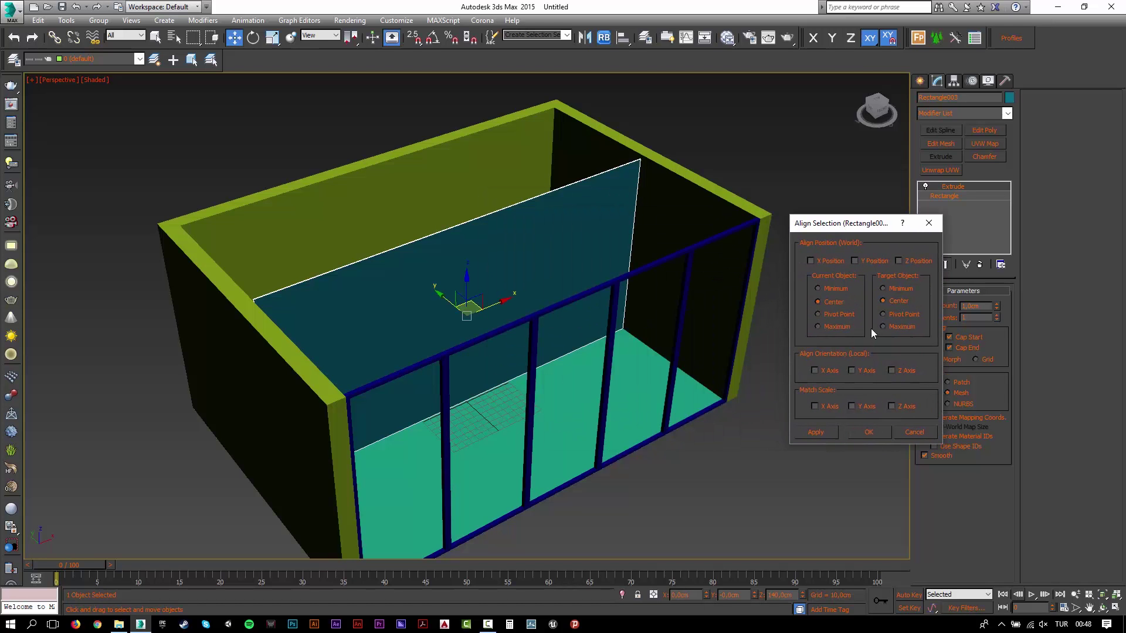
click(856, 262)
click(817, 437)
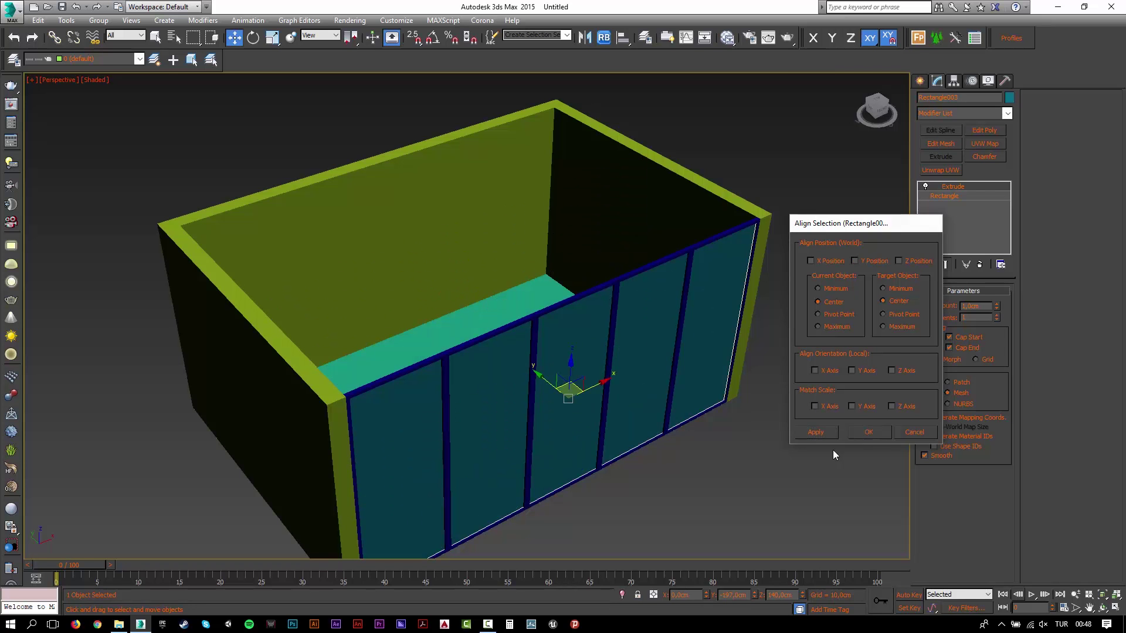
click(869, 432)
click(762, 411)
- Lengthen the room by moving the four back vertices of the walls' base line 300 cm in Y
alt+middle_drag(533, 233, 839, 297)
alt+middle_drag(611, 302, 510, 280)
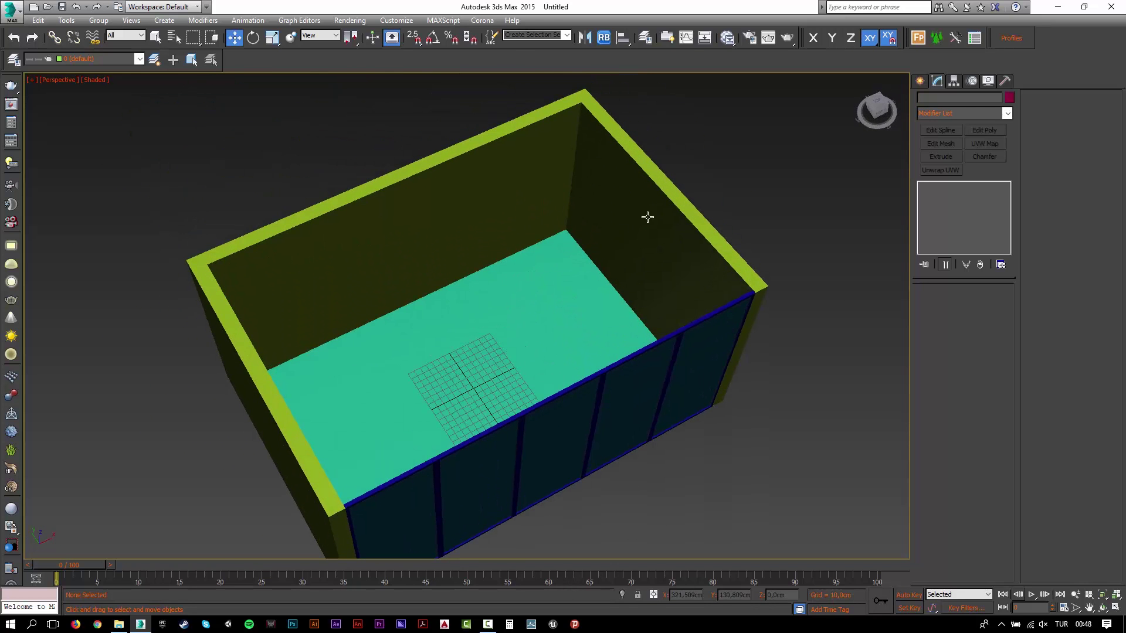
click(665, 207)
key(t)
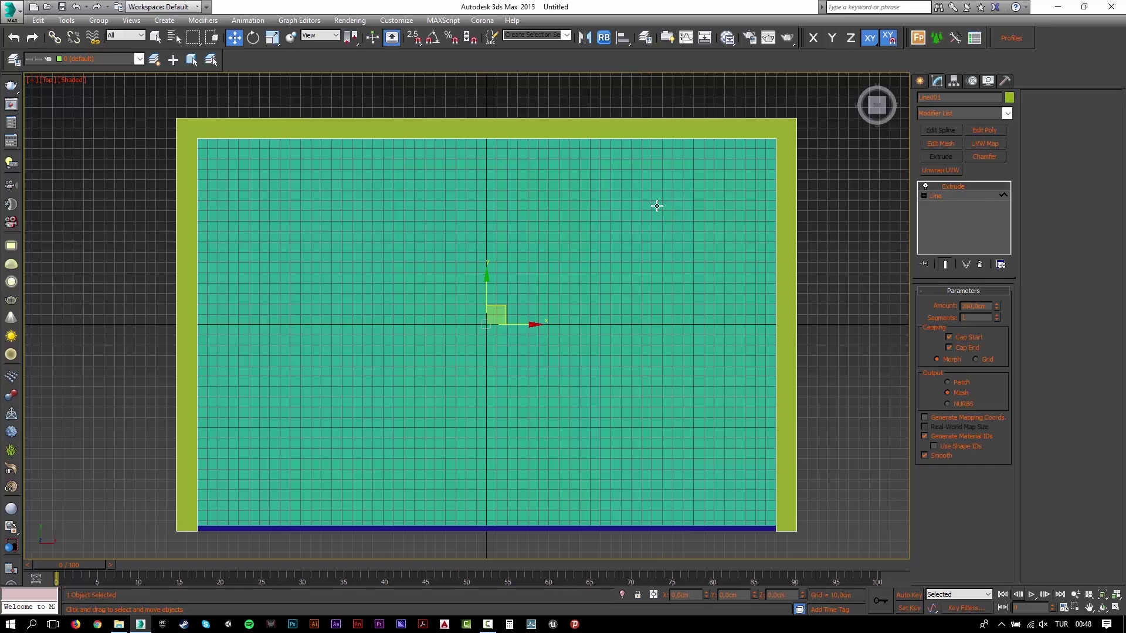
scroll(657, 206, down, 3)
middle_drag(654, 145, 693, 276)
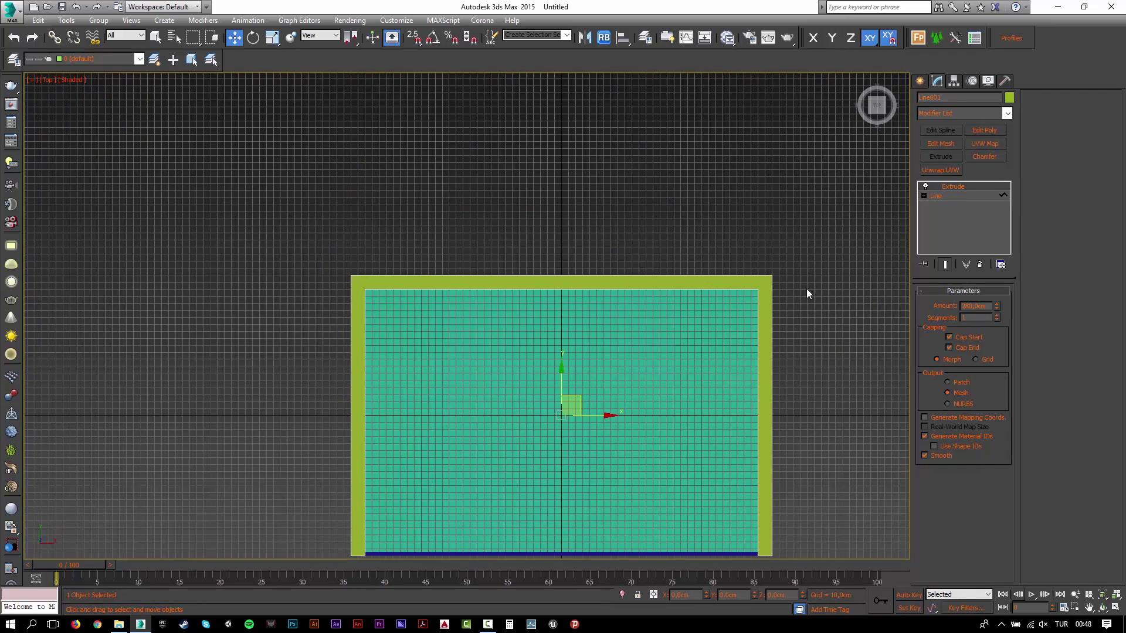
click(980, 196)
key(1)
drag(836, 352, 294, 206)
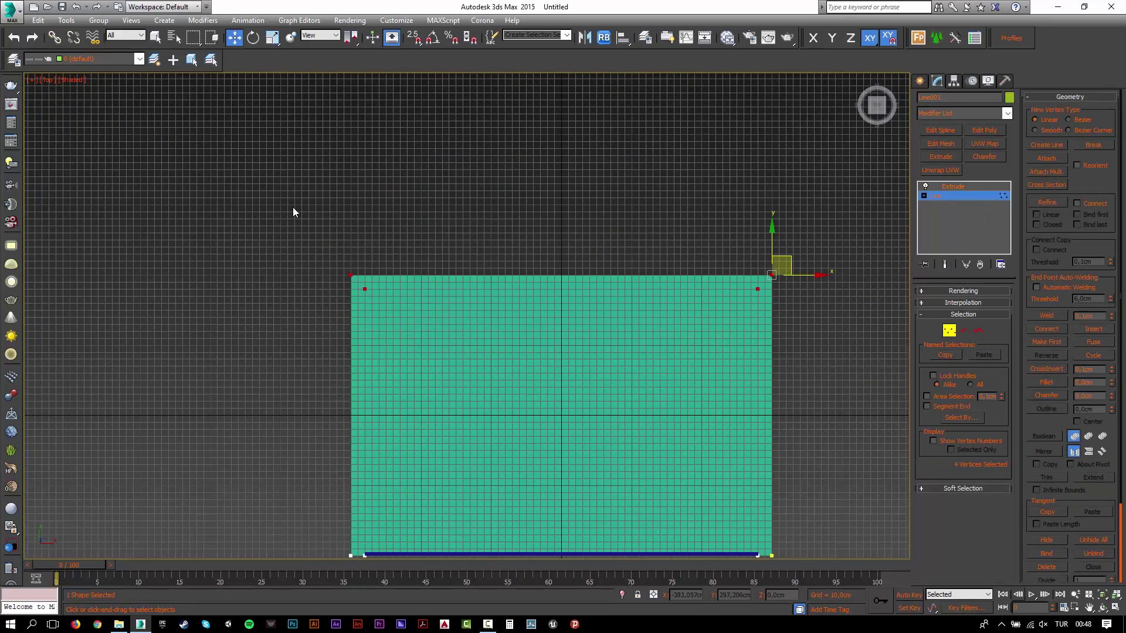
key(F3)
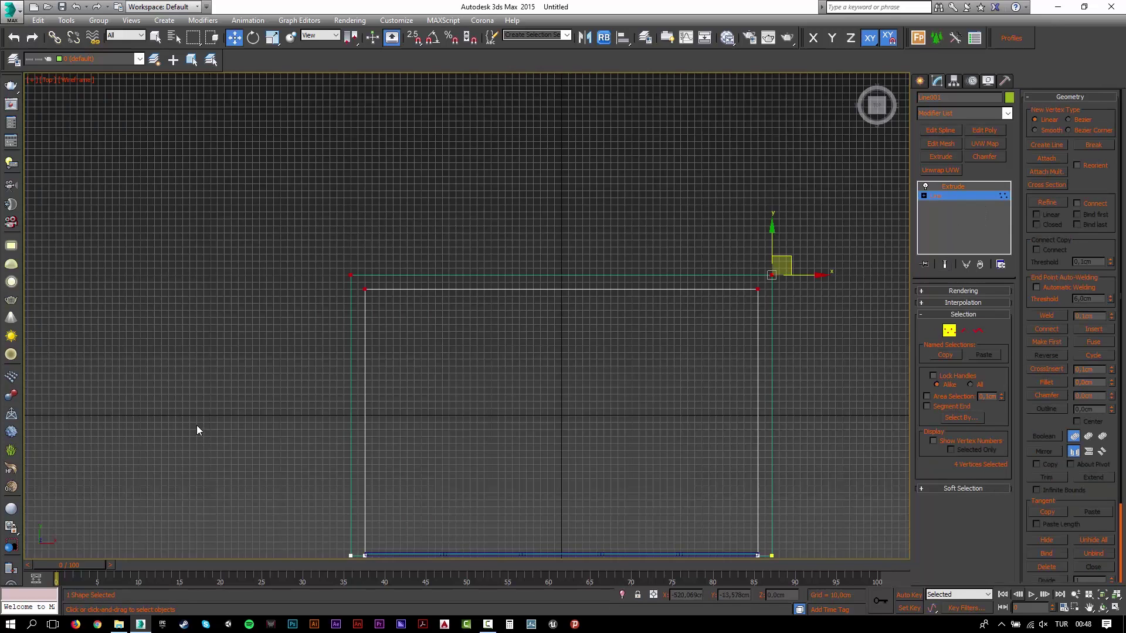
key(F12)
double_click(161, 532)
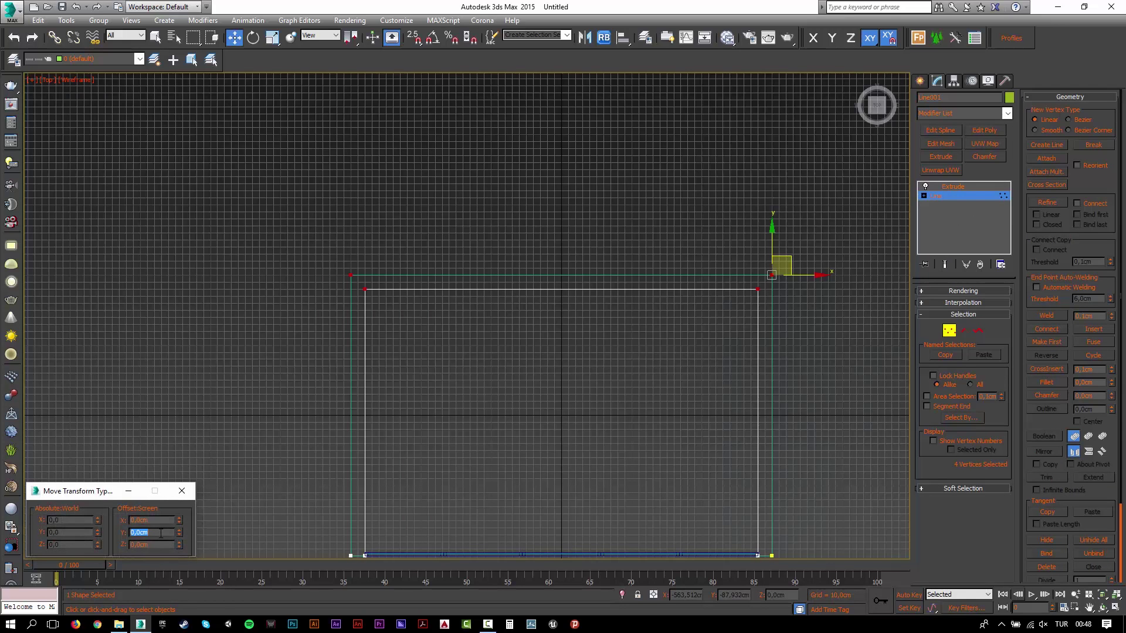
text(250)
key(Return)
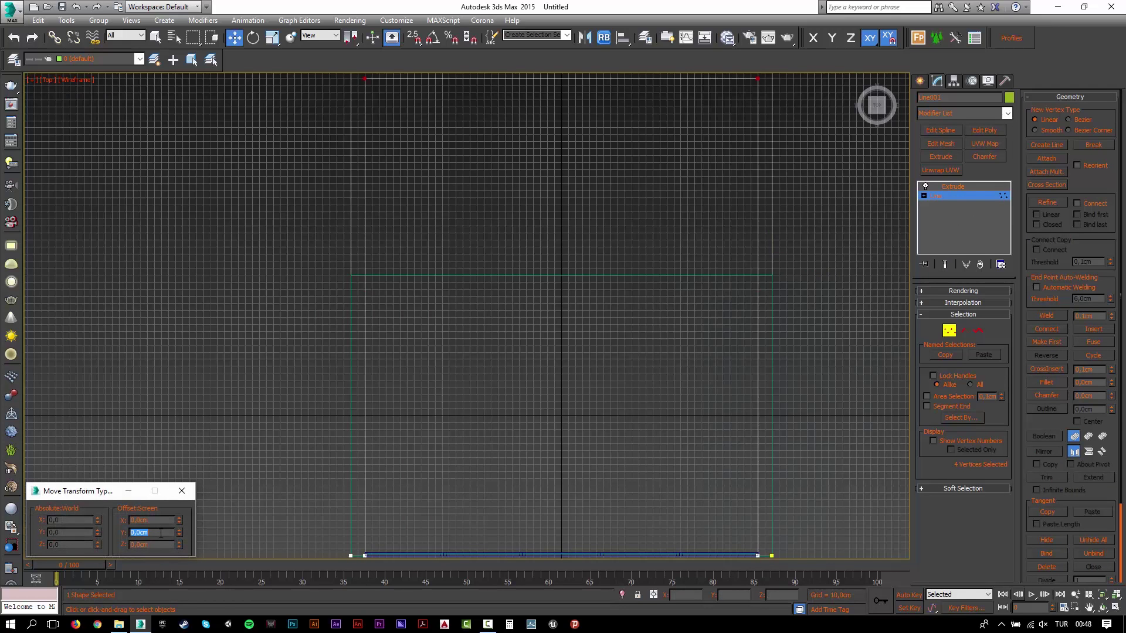
click(991, 187)
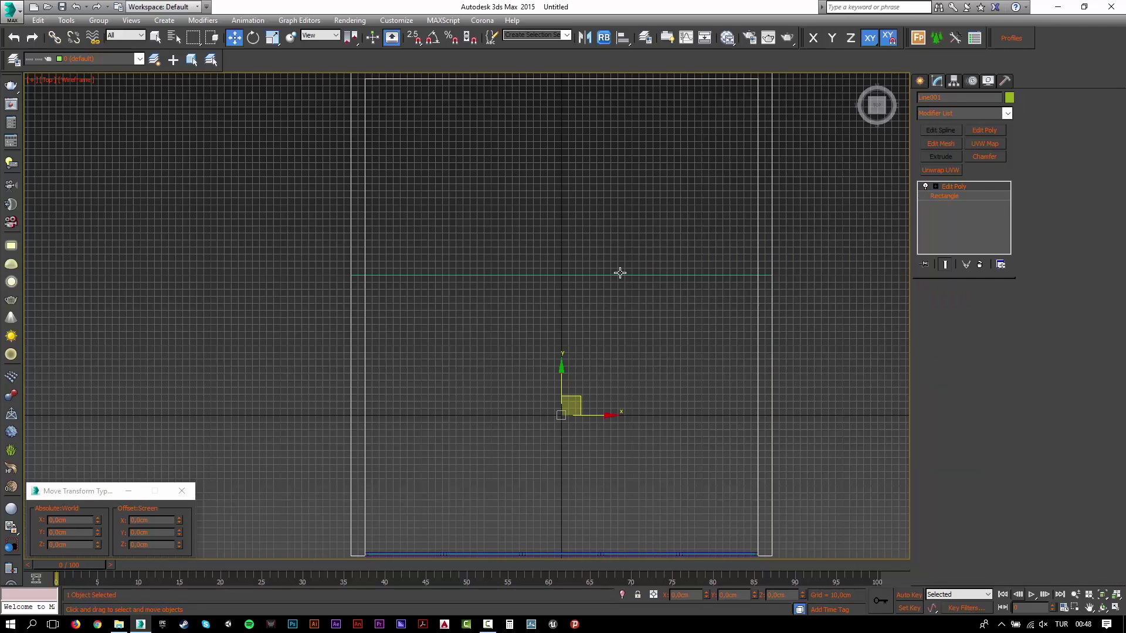
- Extend the floor to the back wall by moving its two rear vertices 300 cm in Y
click(620, 272)
click(961, 188)
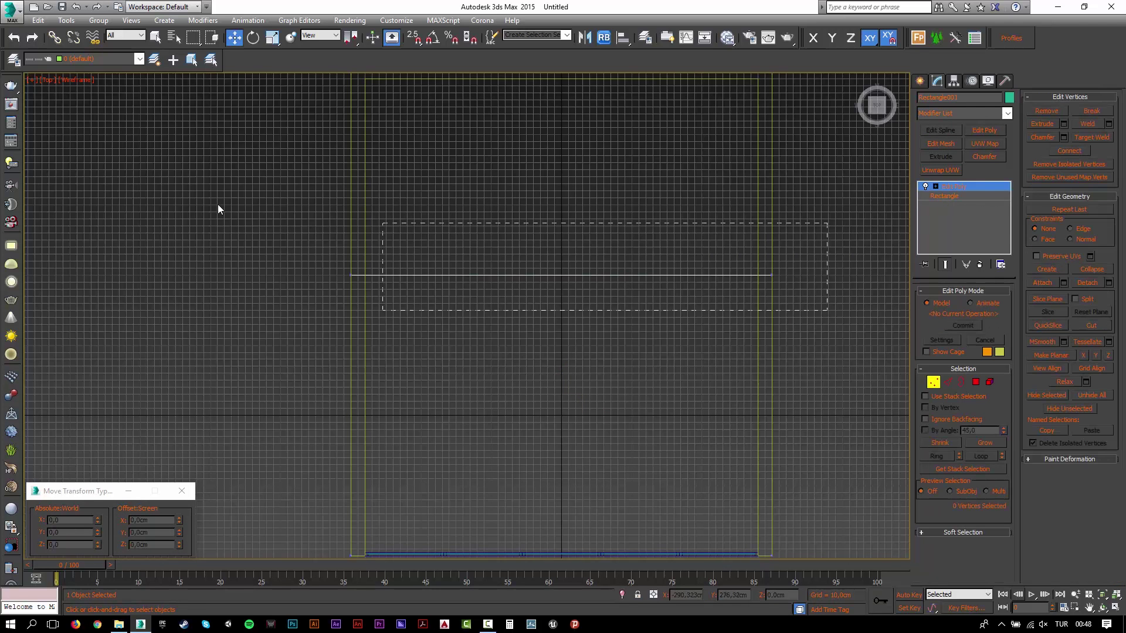
drag(827, 310, 385, 224)
middle_drag(389, 223, 389, 289)
click(160, 532)
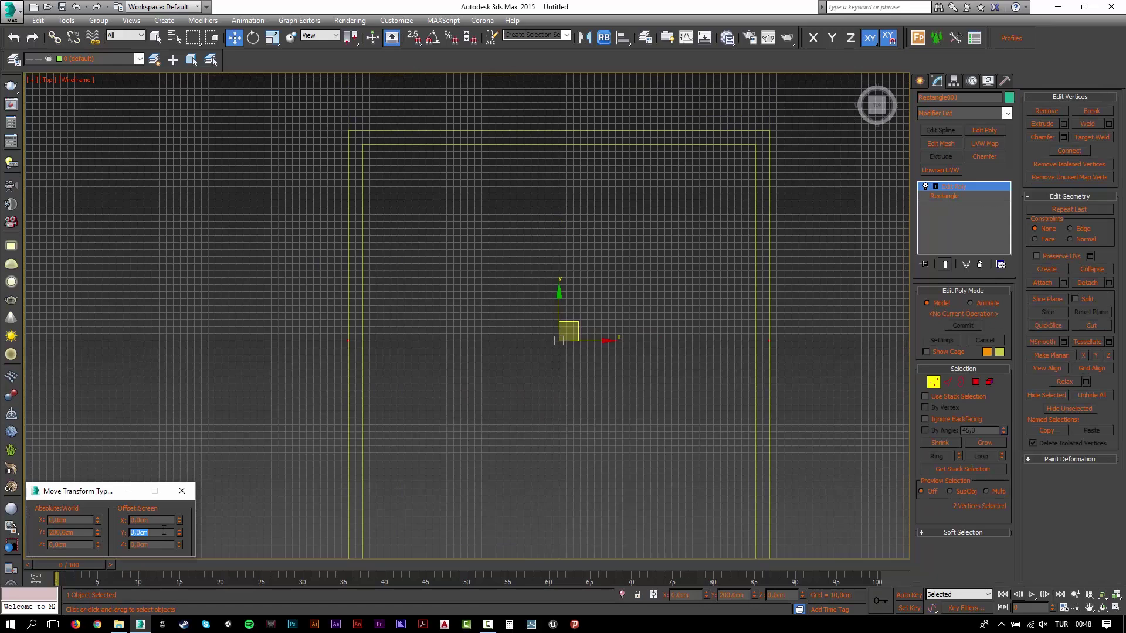
text(300)
key(Return)
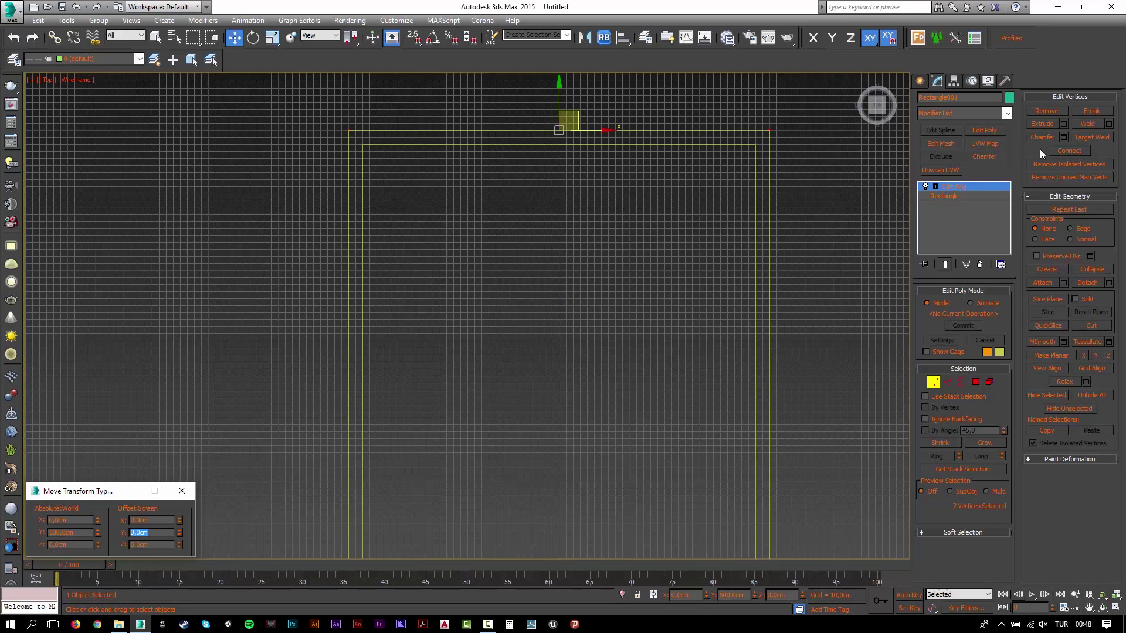
click(953, 186)
click(477, 382)
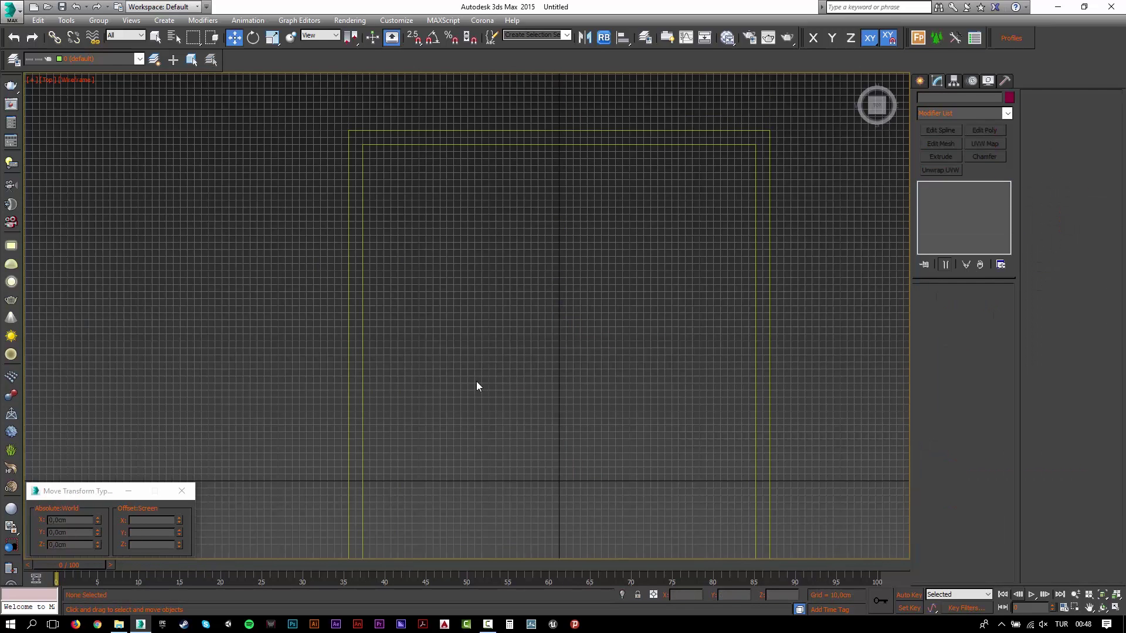
- Copy the floor about 207 cm upward as one independent copy
key(p)
key(F3)
mouse_move(414, 372)
alt+middle_down()
mouse_move(477, 299)
mouse_move(473, 248)
mouse_move(460, 315)
alt+middle_up()
click(480, 419)
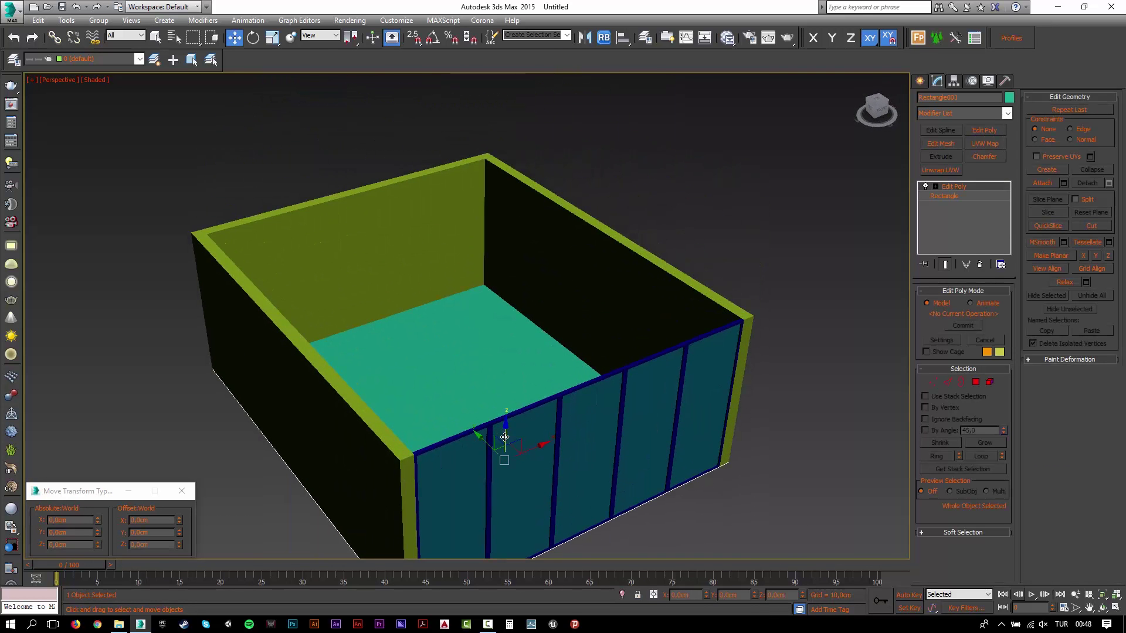
shift+drag(504, 437, 503, 328)
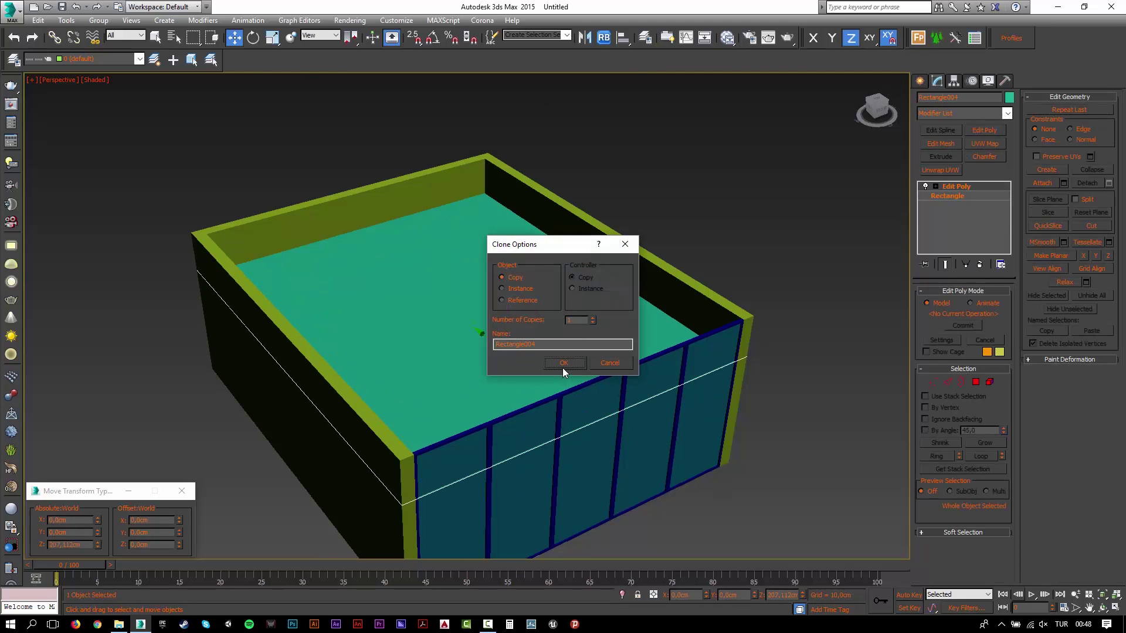
click(562, 366)
- Align the copied floor to the walls in Z position only, maximum to maximum, to form the ceiling
key(alt+a)
click(700, 348)
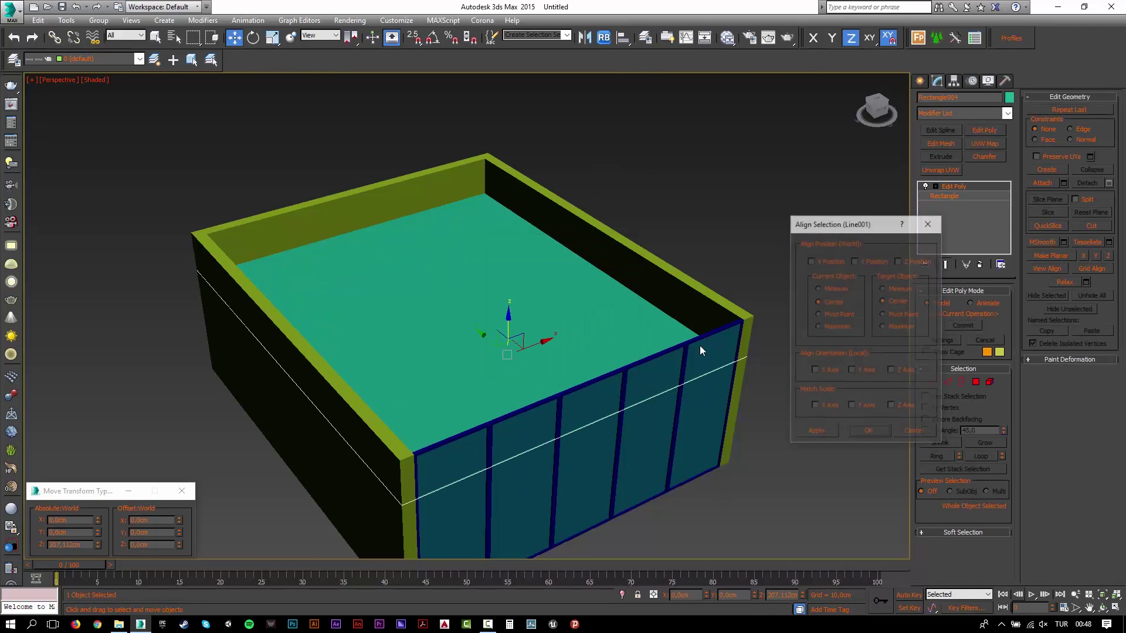
click(898, 261)
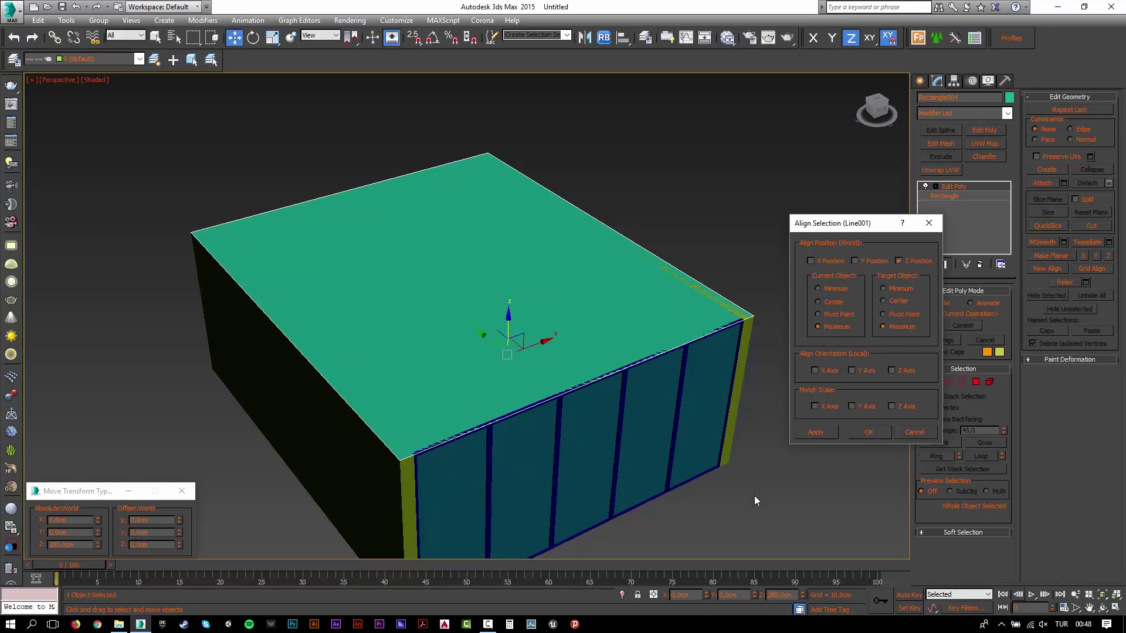
click(816, 432)
click(805, 489)
- Add a Shell modifier to the ceiling with an outer amount of 5 cm
alt+middle_drag(594, 410, 539, 315)
click(538, 315)
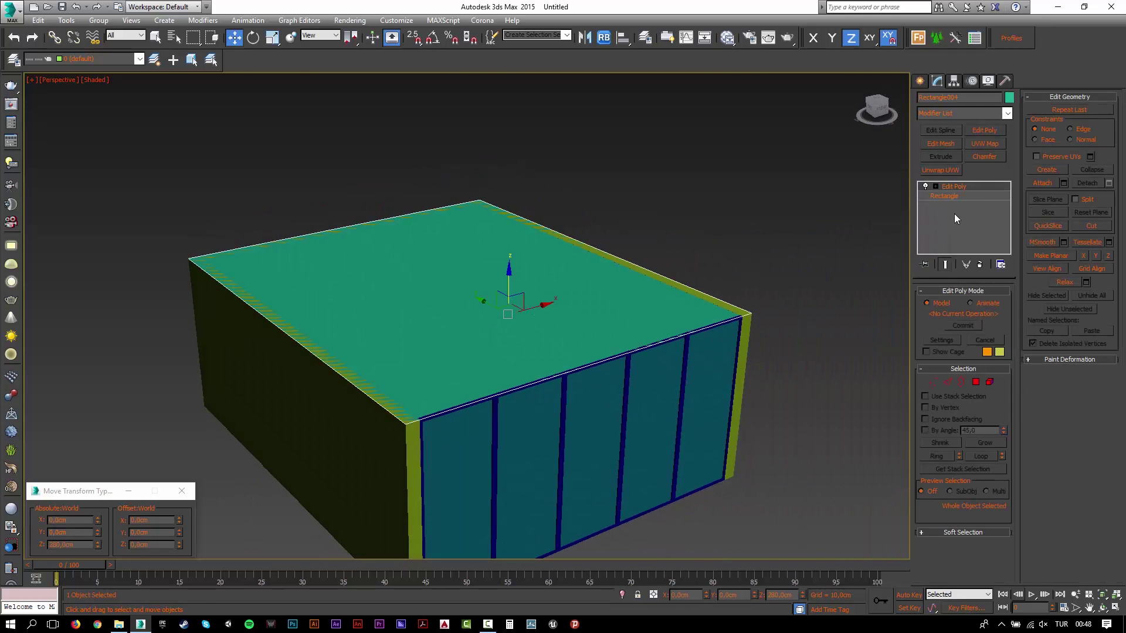
click(978, 113)
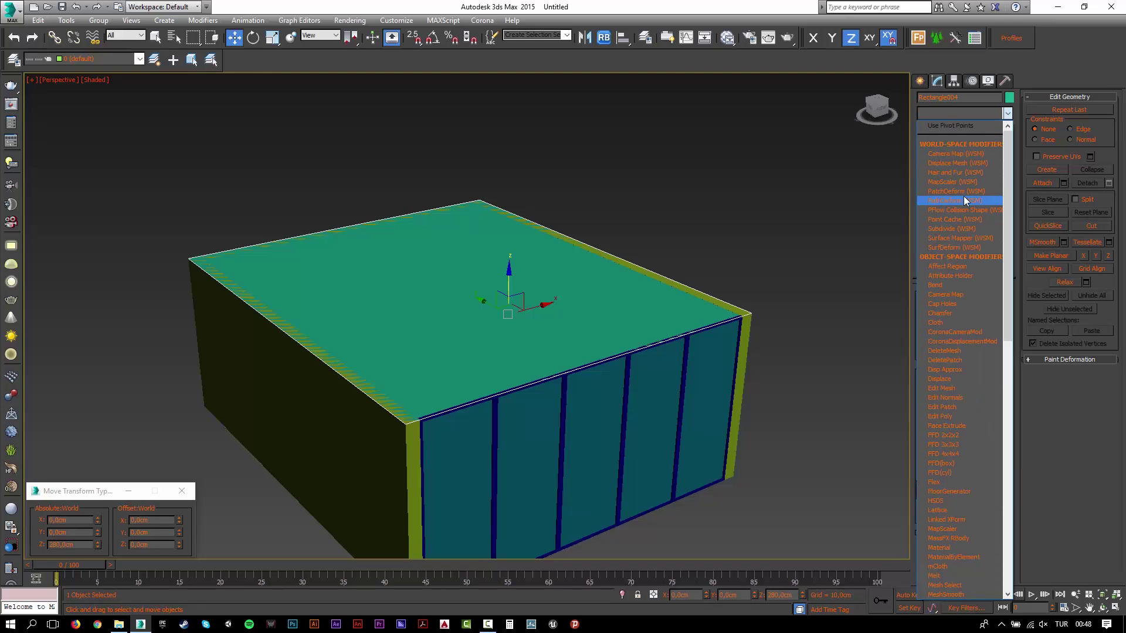
text(sh)
key(Return)
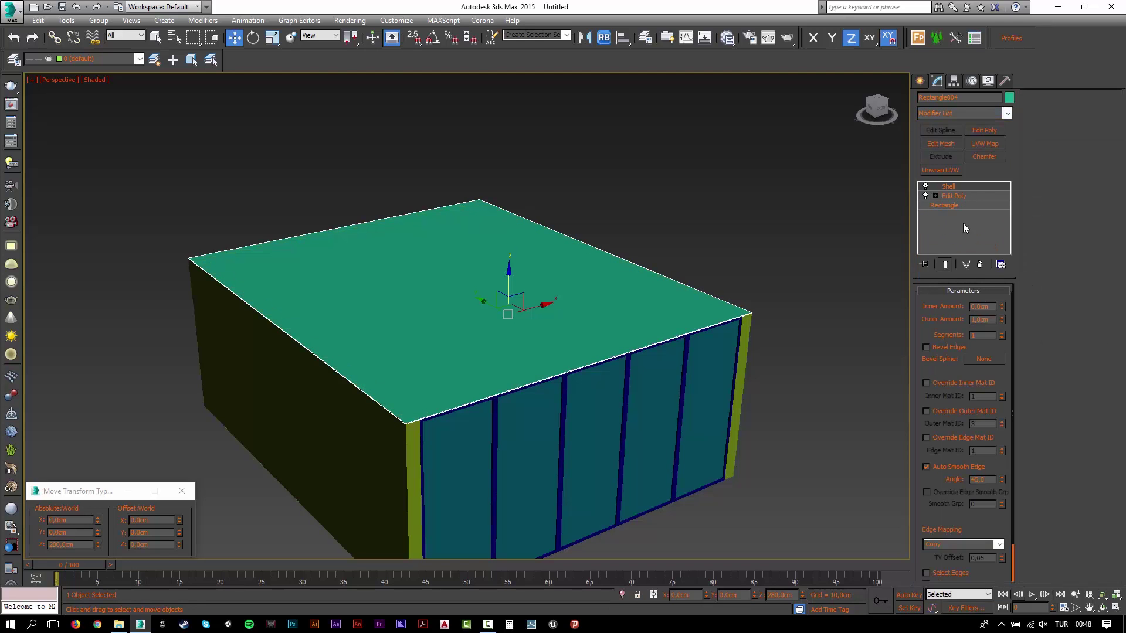
double_click(986, 319)
text(5)
key(Return)
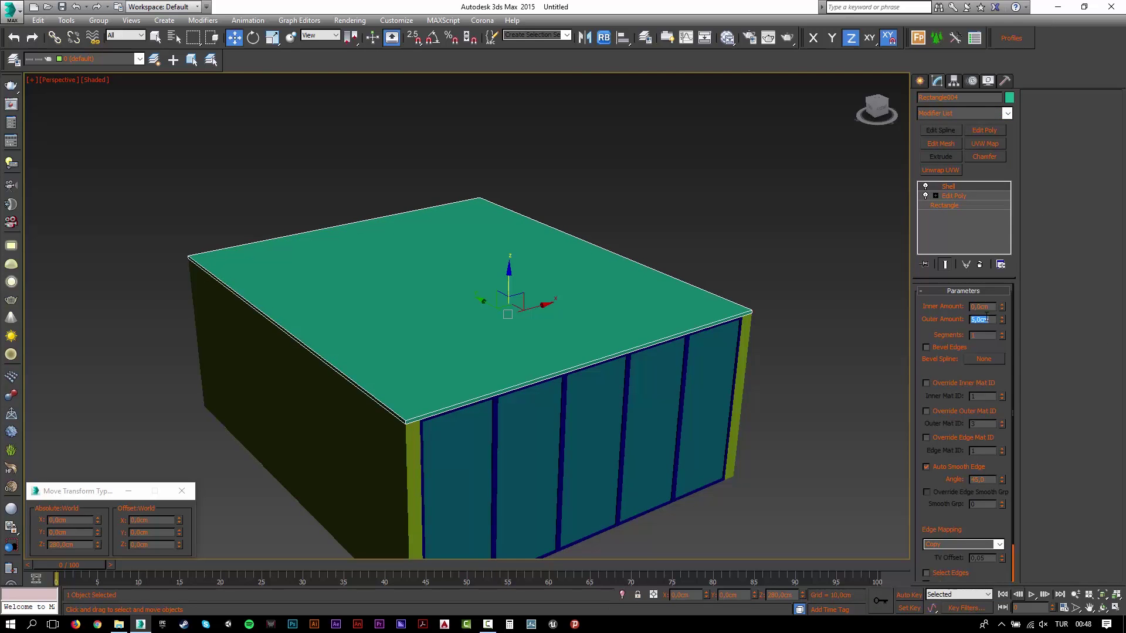
click(813, 348)
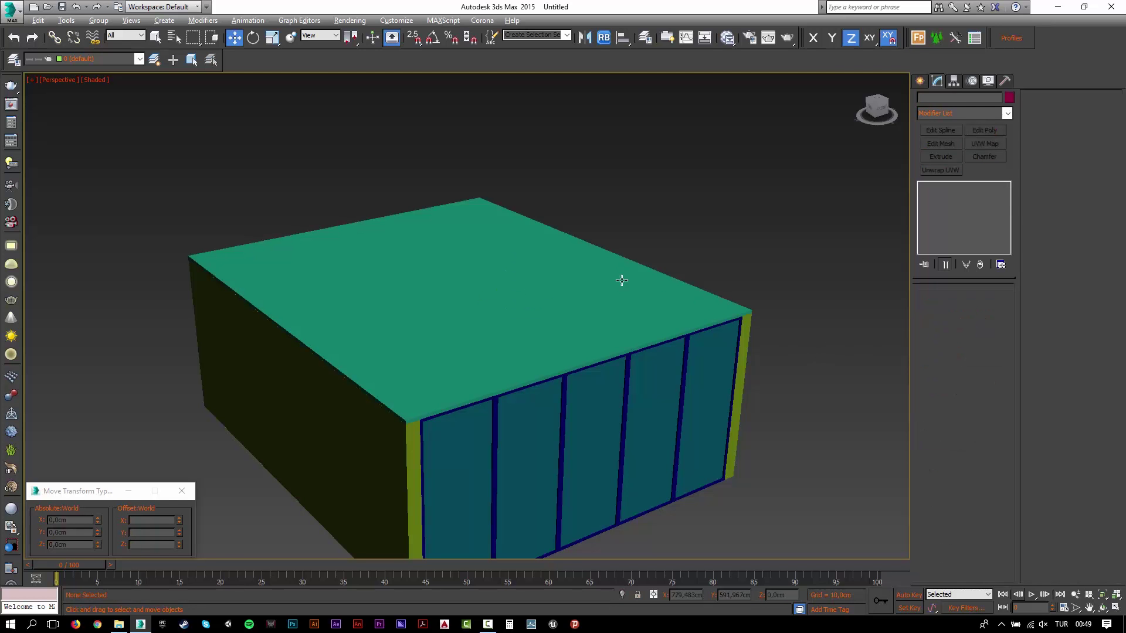
- Place a standard target camera in the room's front-left corner in the top view, aimed diagonally at the room's middle
alt+middle_drag(621, 279, 622, 295)
key(t)
key(F3)
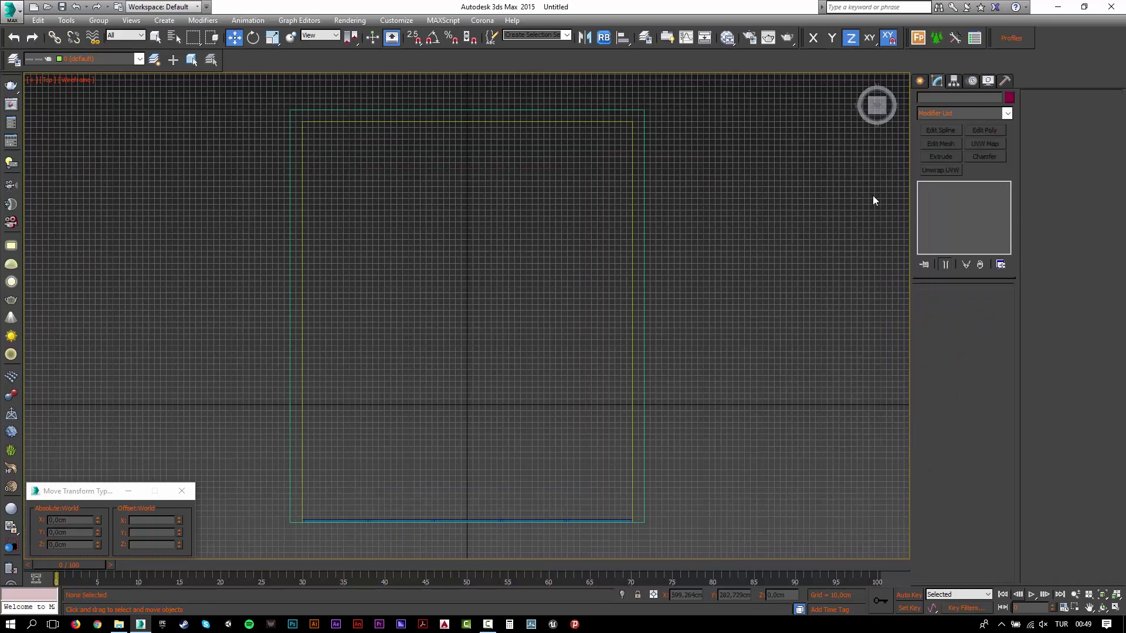
click(920, 80)
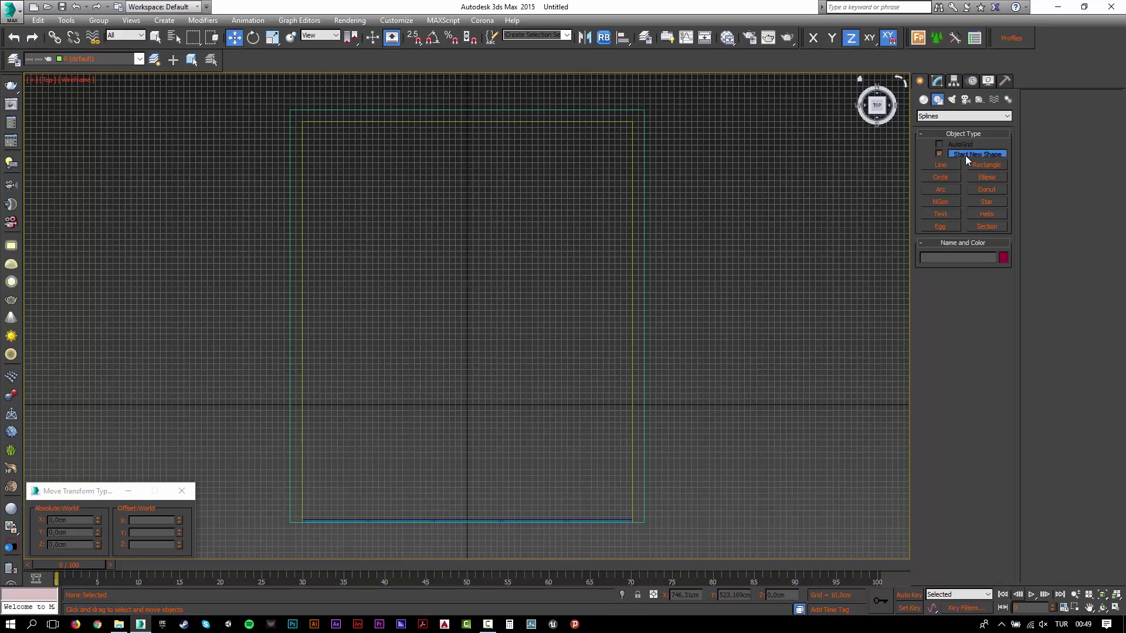
click(967, 99)
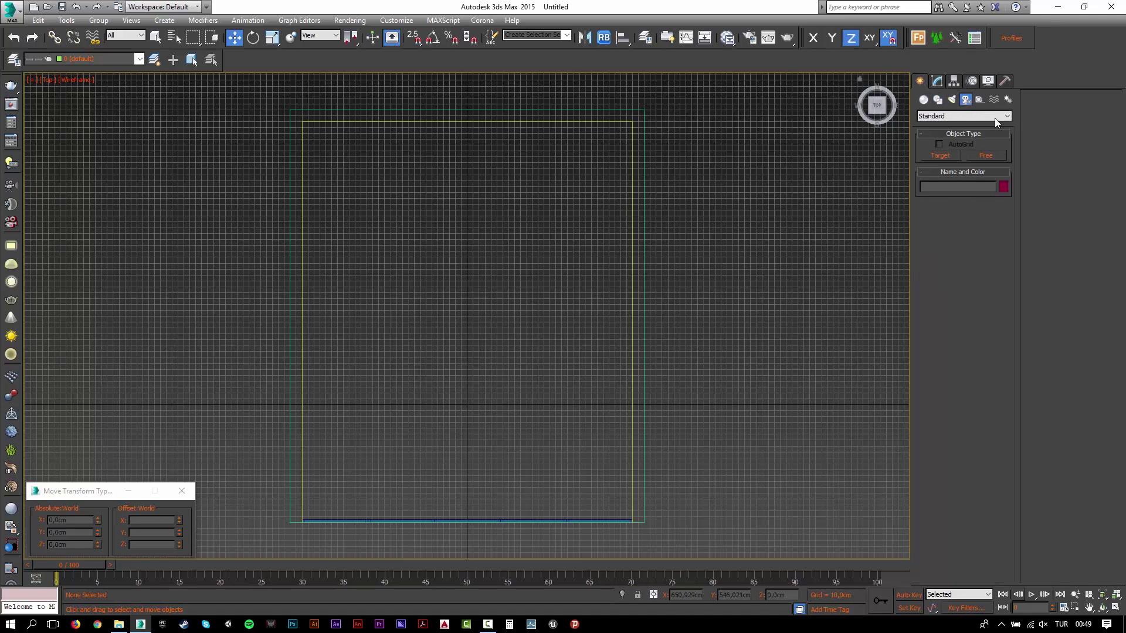
click(947, 155)
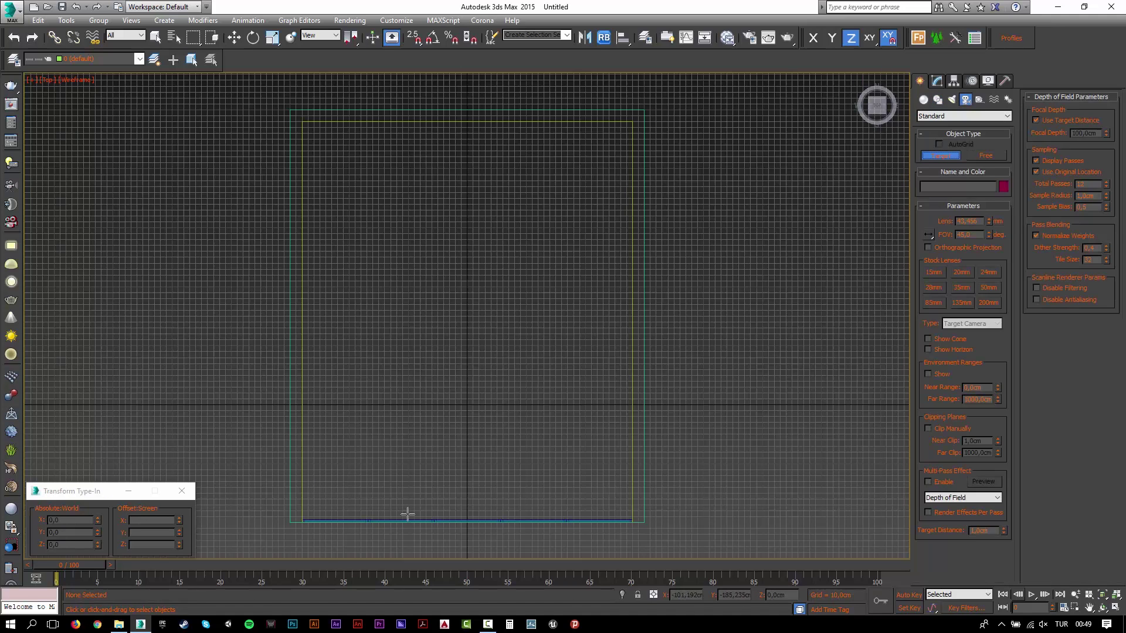
drag(329, 487, 485, 325)
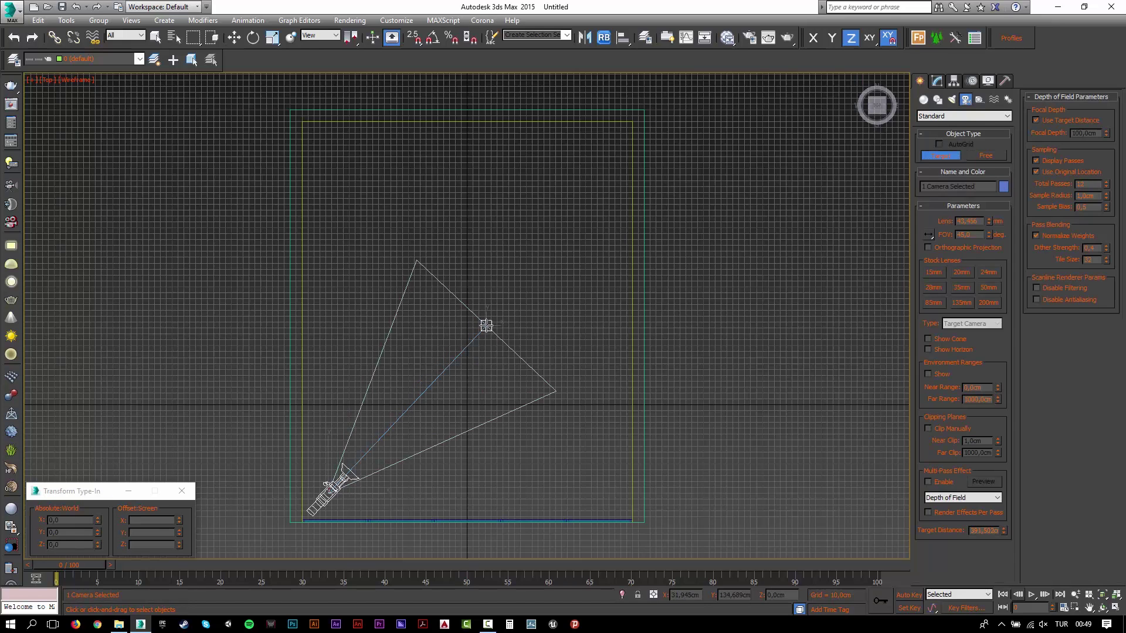
key(w)
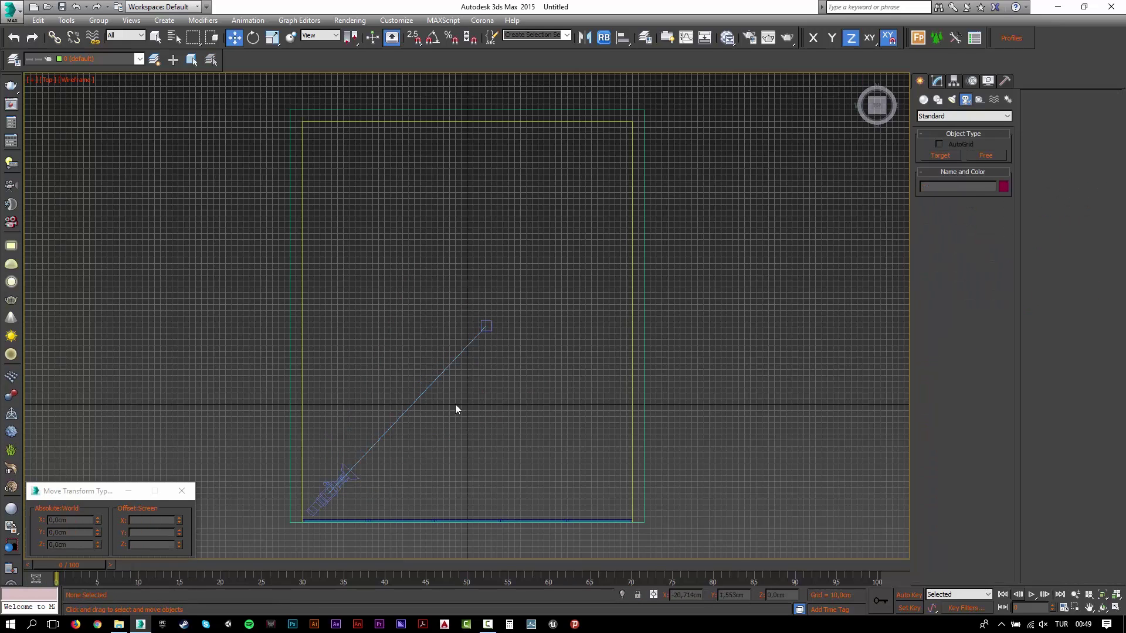
- Look through the camera, raise the camera and its target to about 68 cm, and show the safe frame
key(c)
middle_drag(475, 192, 475, 244)
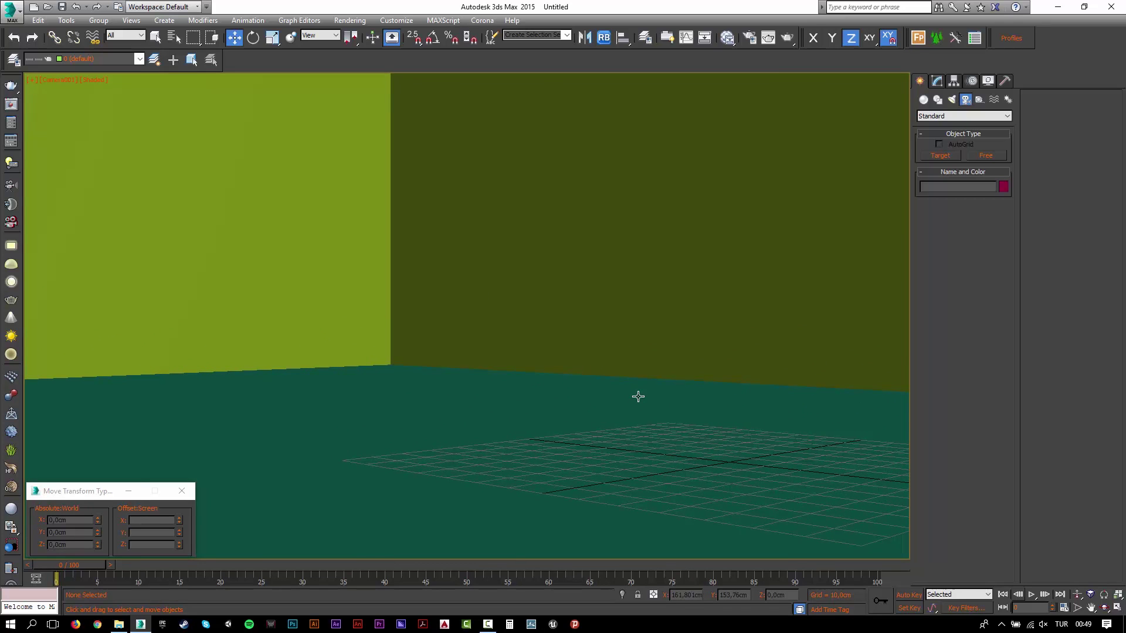
key(shift+f)
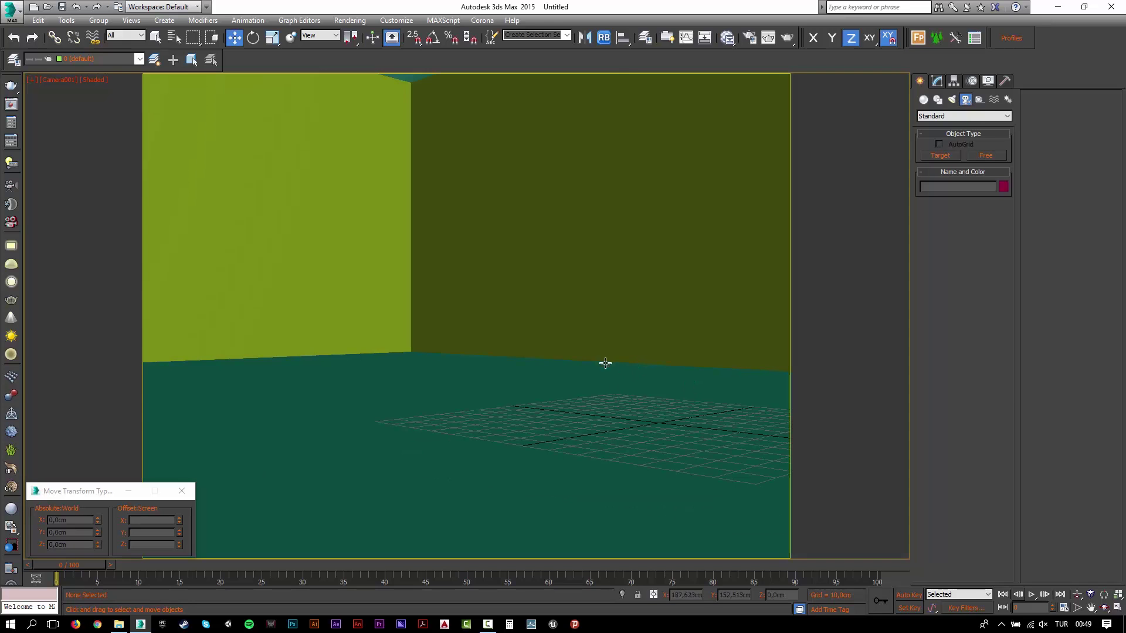
- Merge the DENDY COUNTER STOOL 446.005 model from the tutorial's chair folder into the scene
click(11, 10)
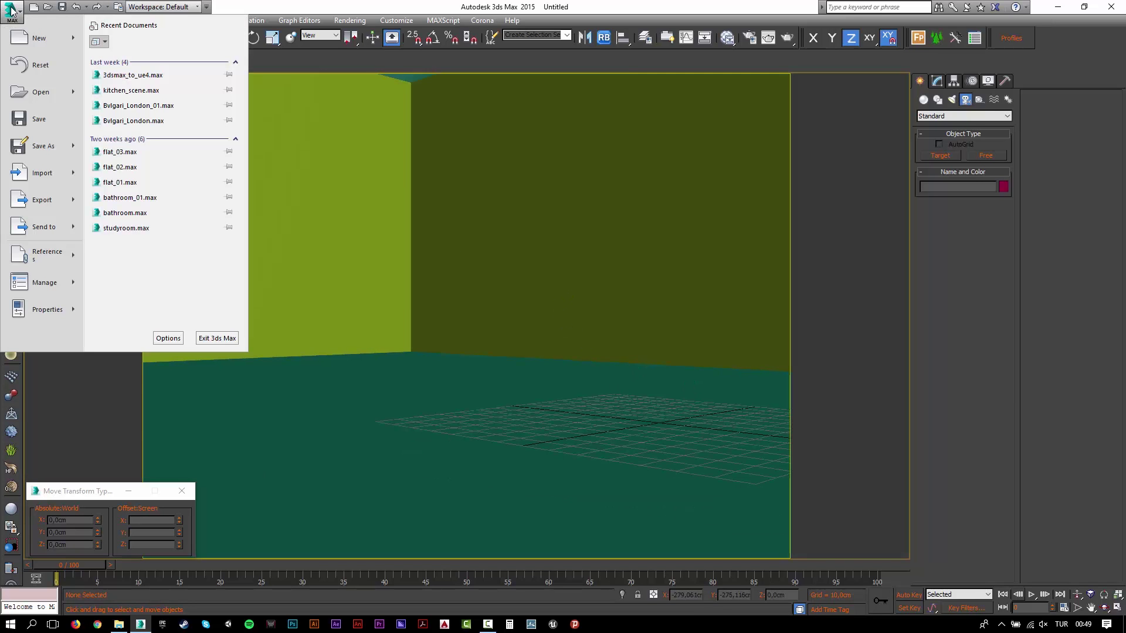
mouse_move(58, 173)
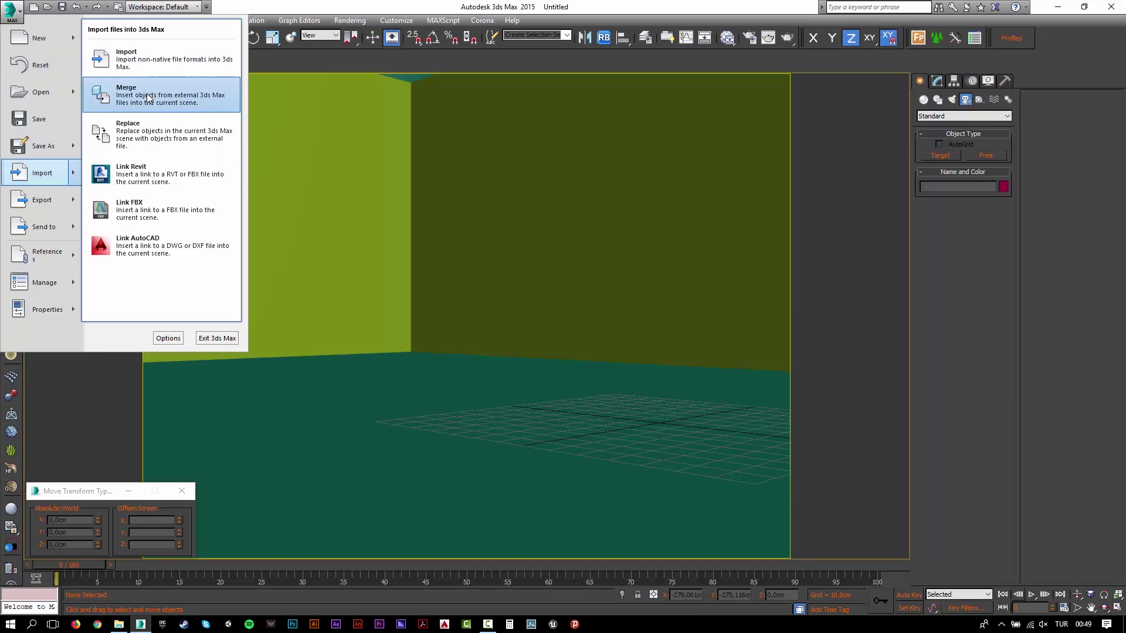
click(148, 97)
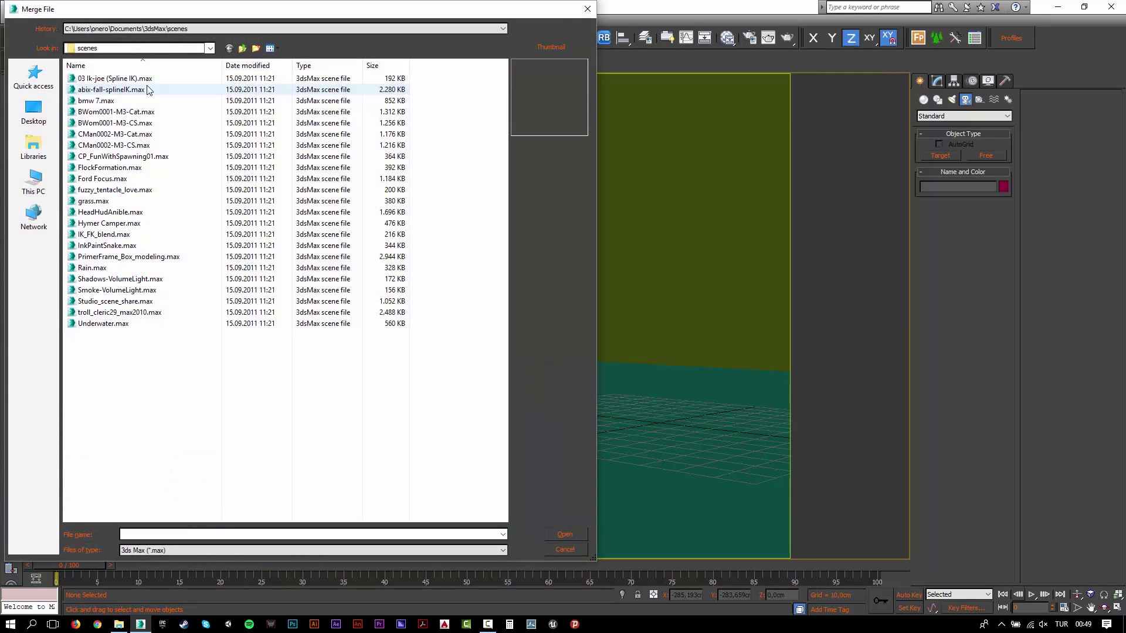
click(136, 27)
click(131, 47)
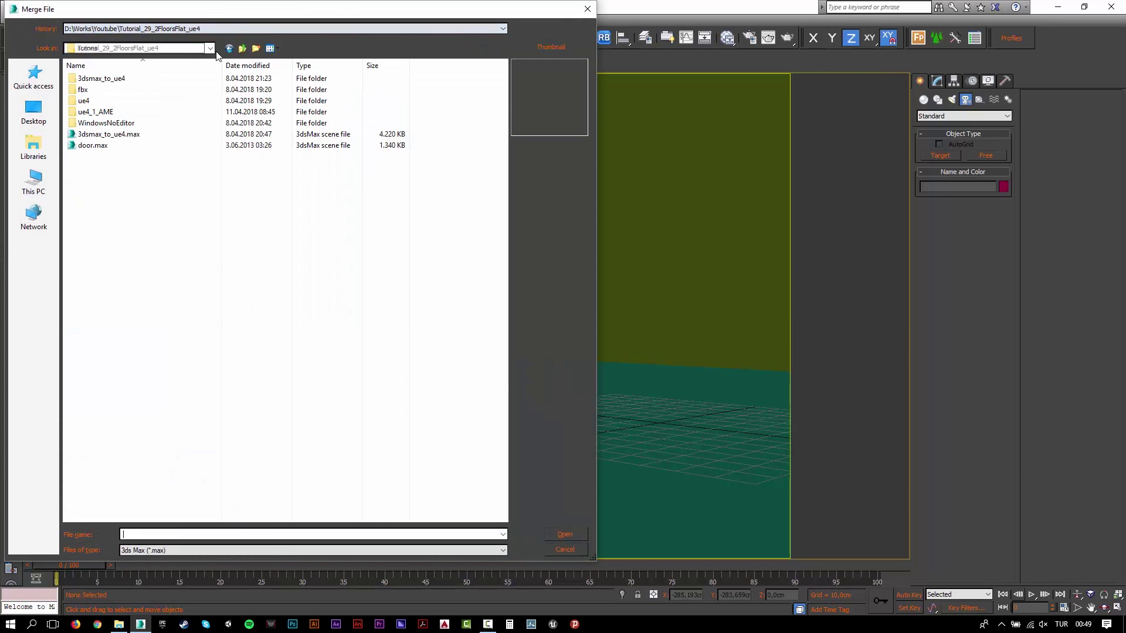
click(243, 48)
double_click(121, 436)
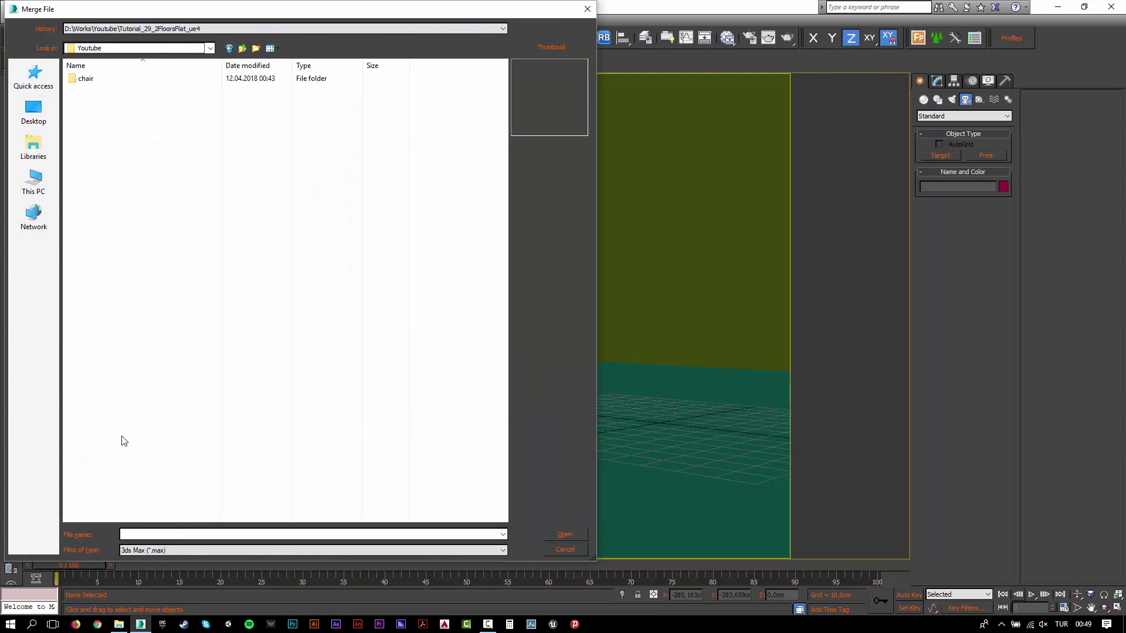
double_click(108, 79)
double_click(108, 84)
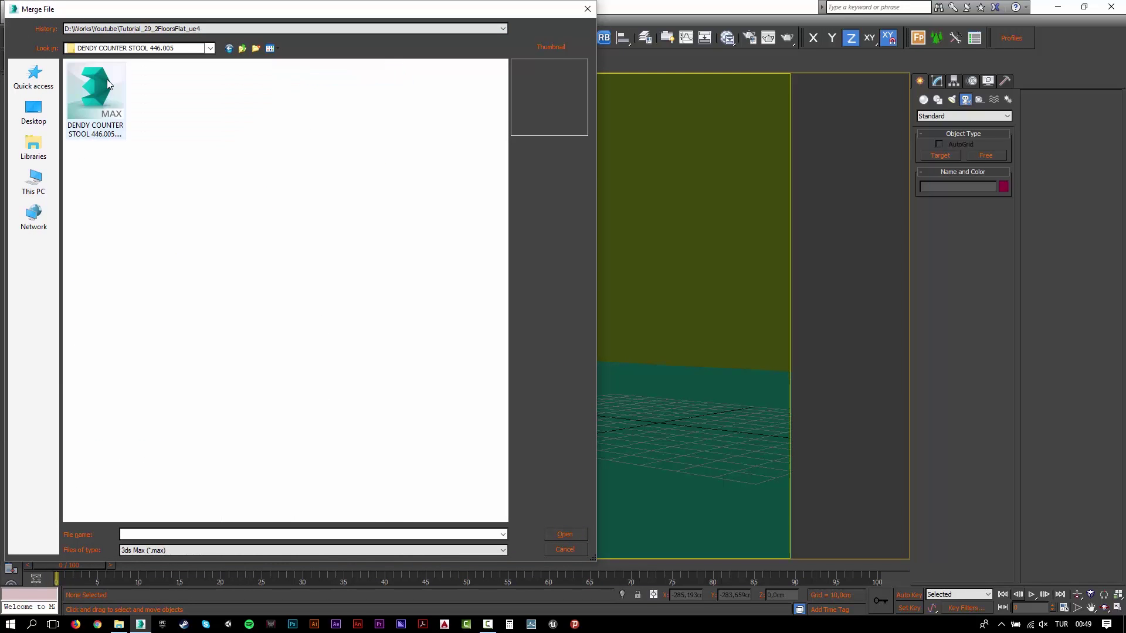
click(100, 91)
key(Return)
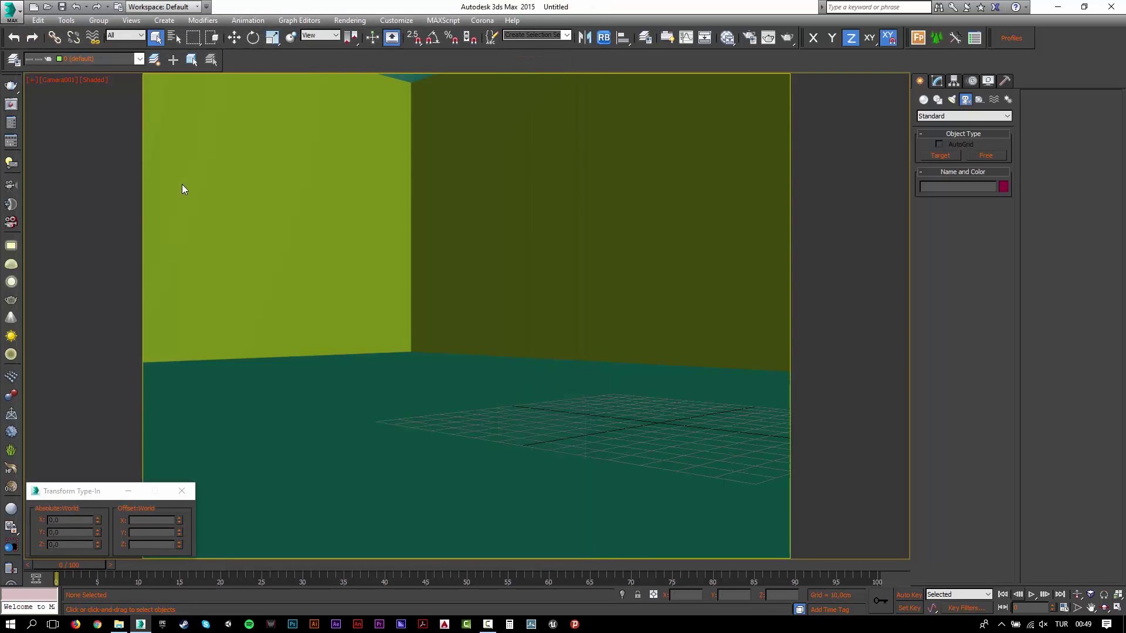
double_click(529, 224)
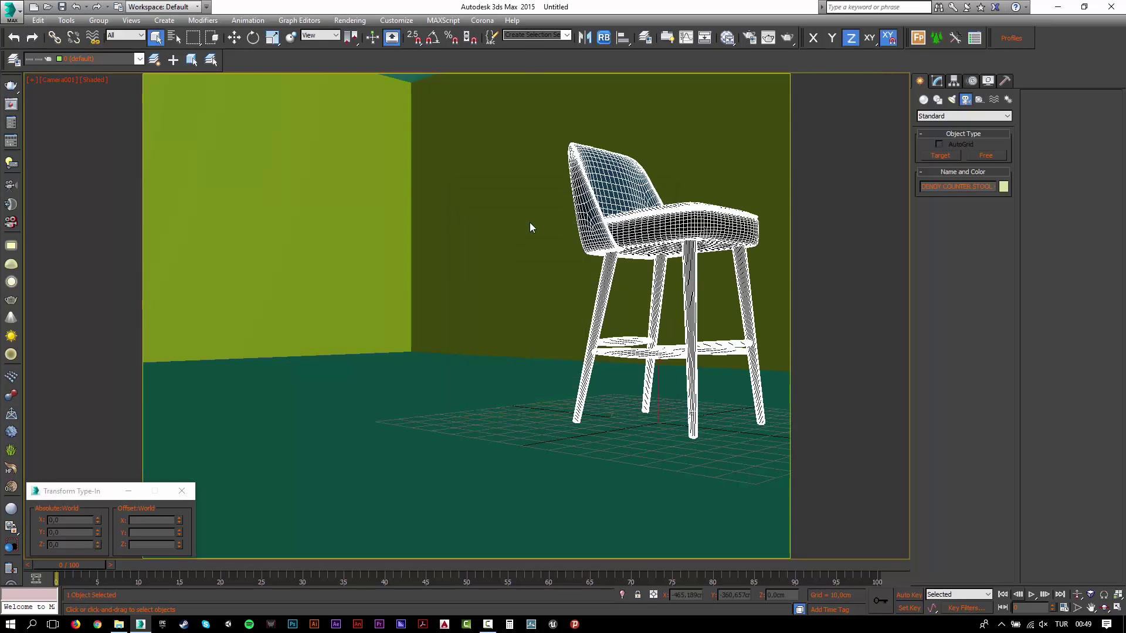
- Move the counter stool about 82 cm in negative X and rotate it to -51 degrees around Z
key(w)
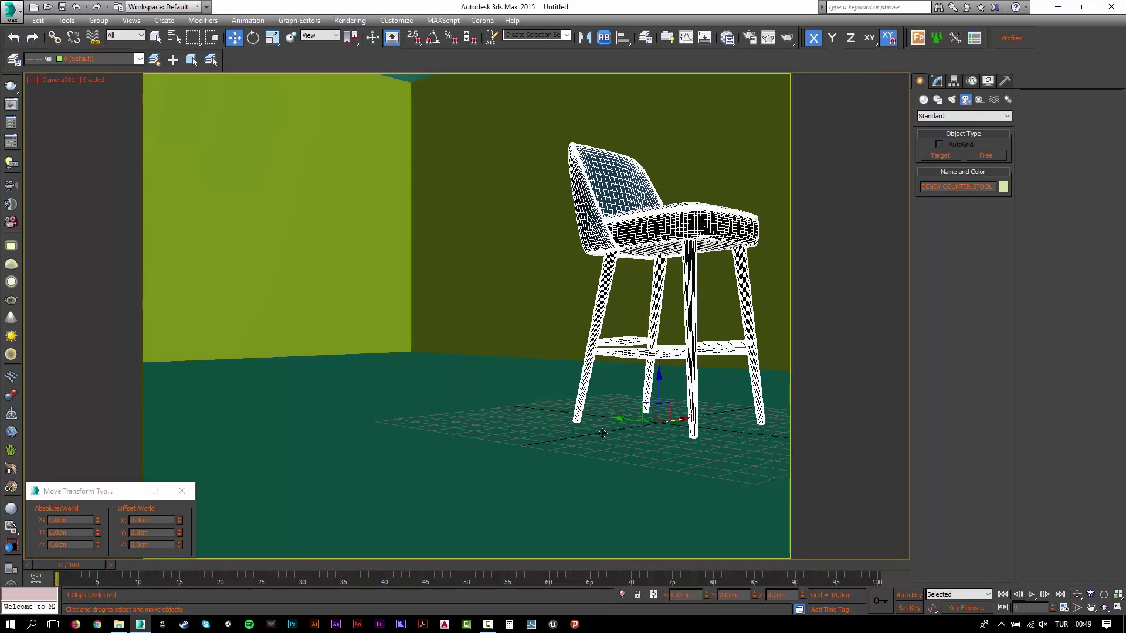
drag(678, 417, 443, 461)
key(e)
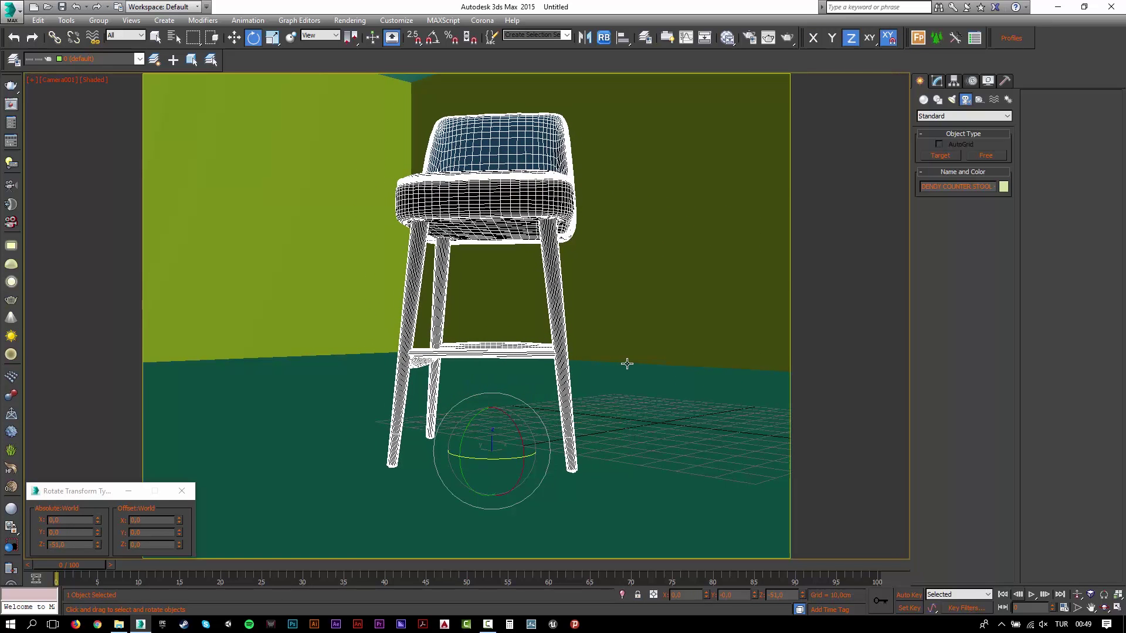
- Choose a widescreen output size preset for the render and minimize the render settings
key(F10)
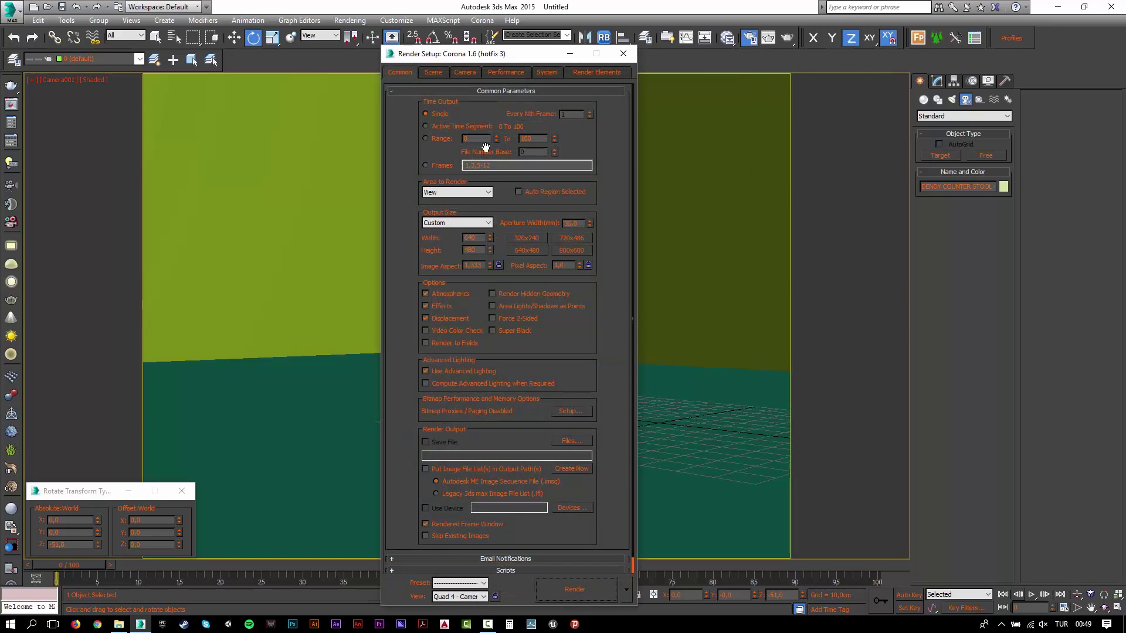
click(456, 224)
click(449, 370)
click(572, 54)
- Select the camera's target and lower it in Z so the camera looks down at the stool's legs and floor
alt+middle_drag(573, 194, 457, 274)
key(w)
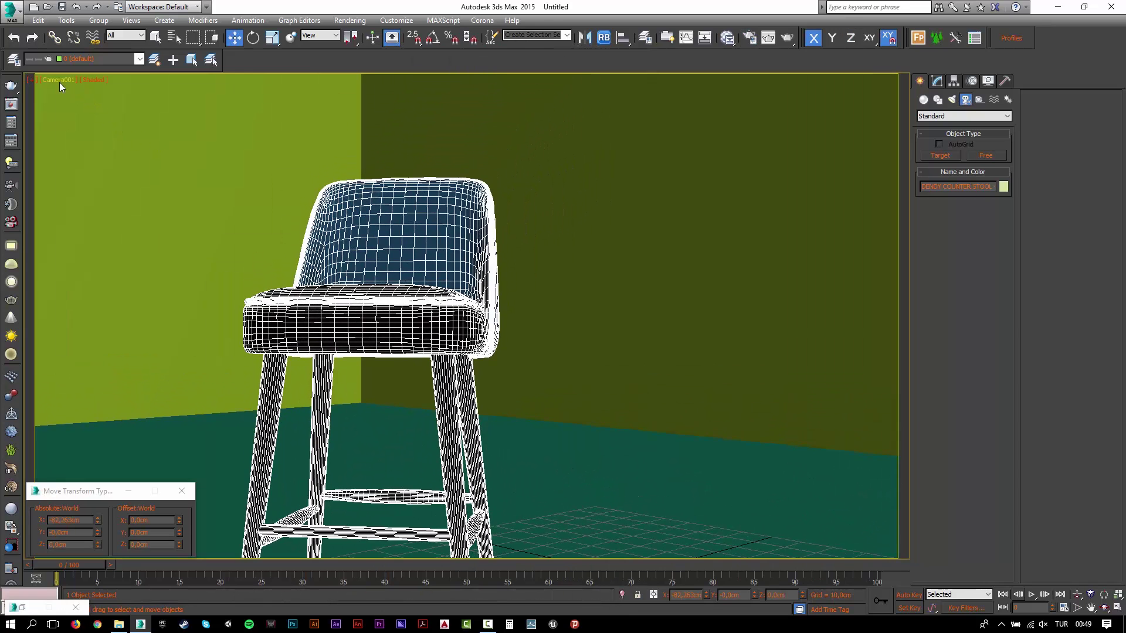
click(59, 80)
click(126, 315)
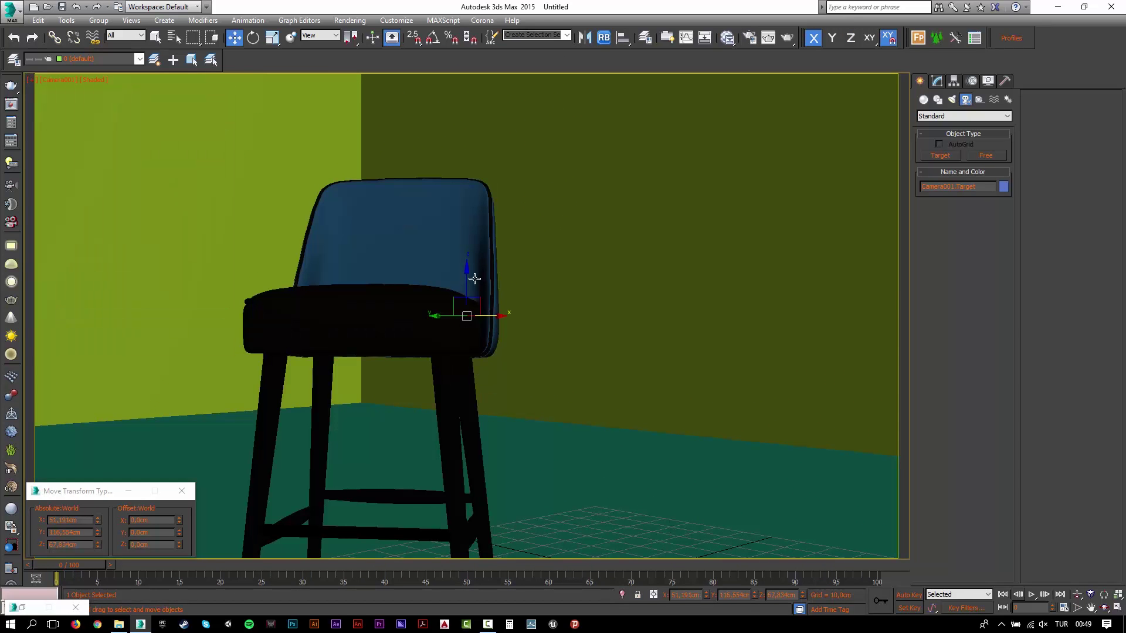
drag(467, 275, 452, 384)
- Rotate the counter stool further around Z so that it stands at an angle to the camera
click(383, 387)
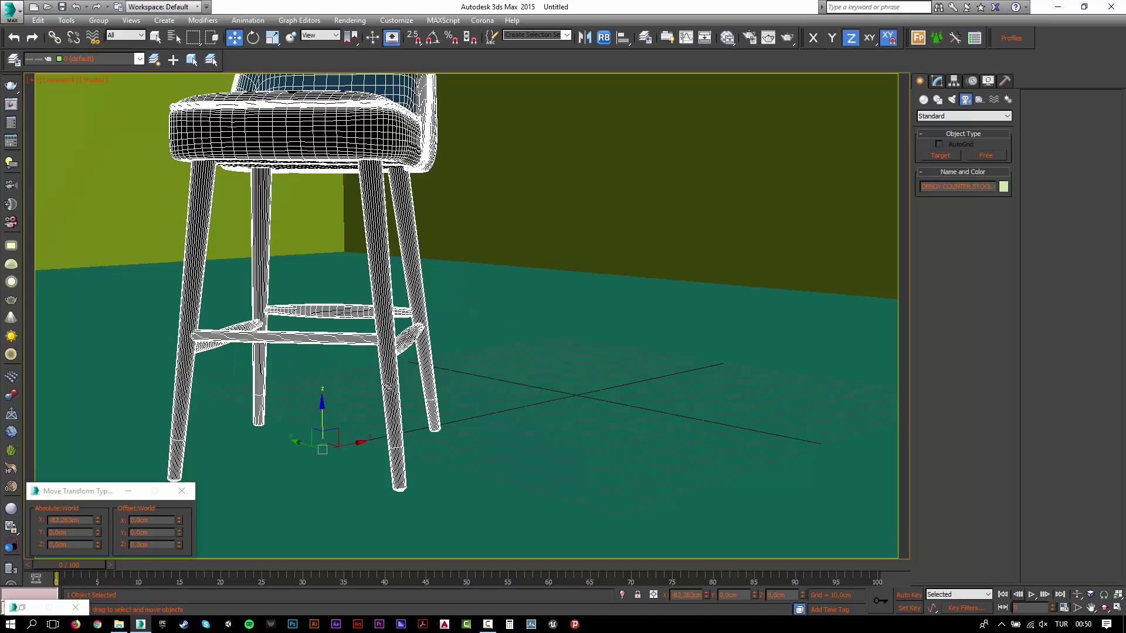
key(e)
drag(329, 460, 312, 464)
key(w)
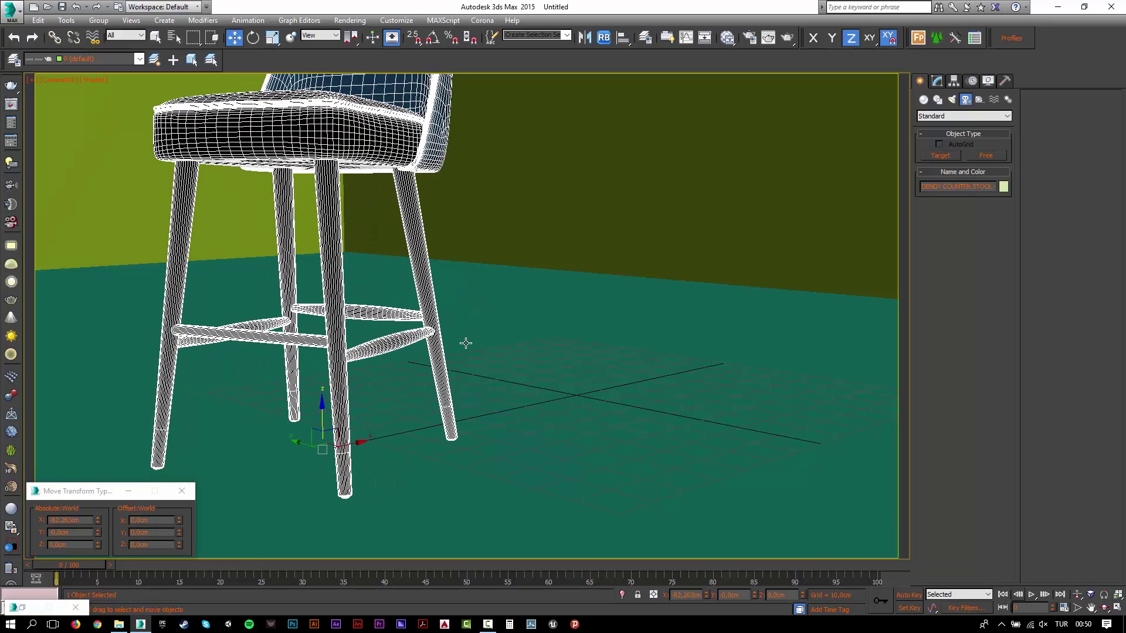
- Convert all scene materials, maps and lights with the Corona Converter, starting from the selected stool, and close the converter
click(586, 368)
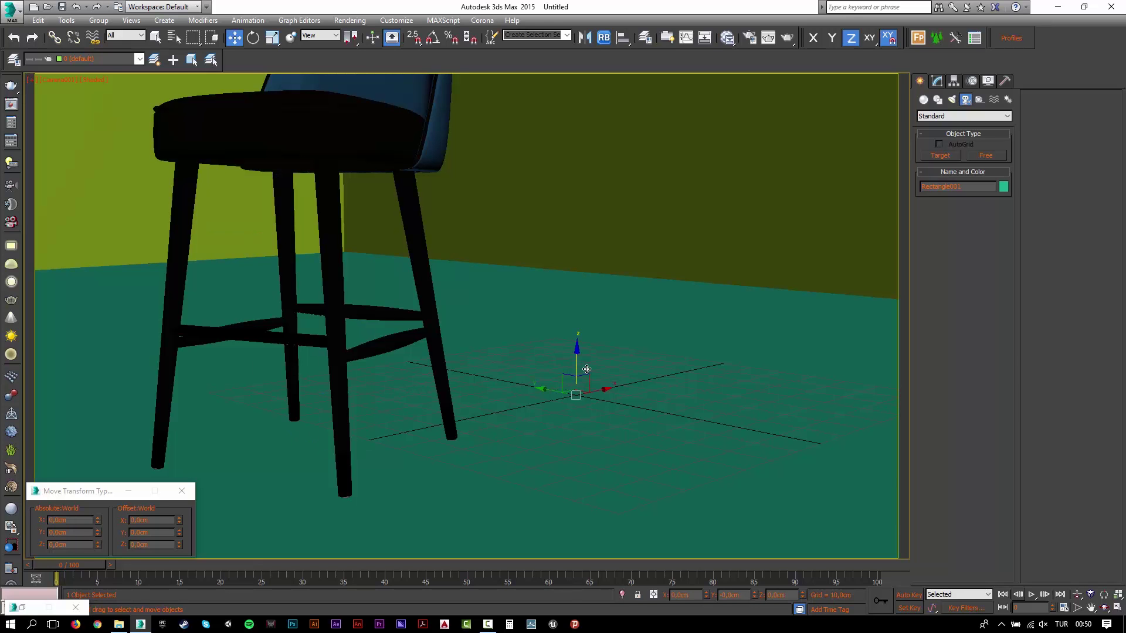
click(372, 161)
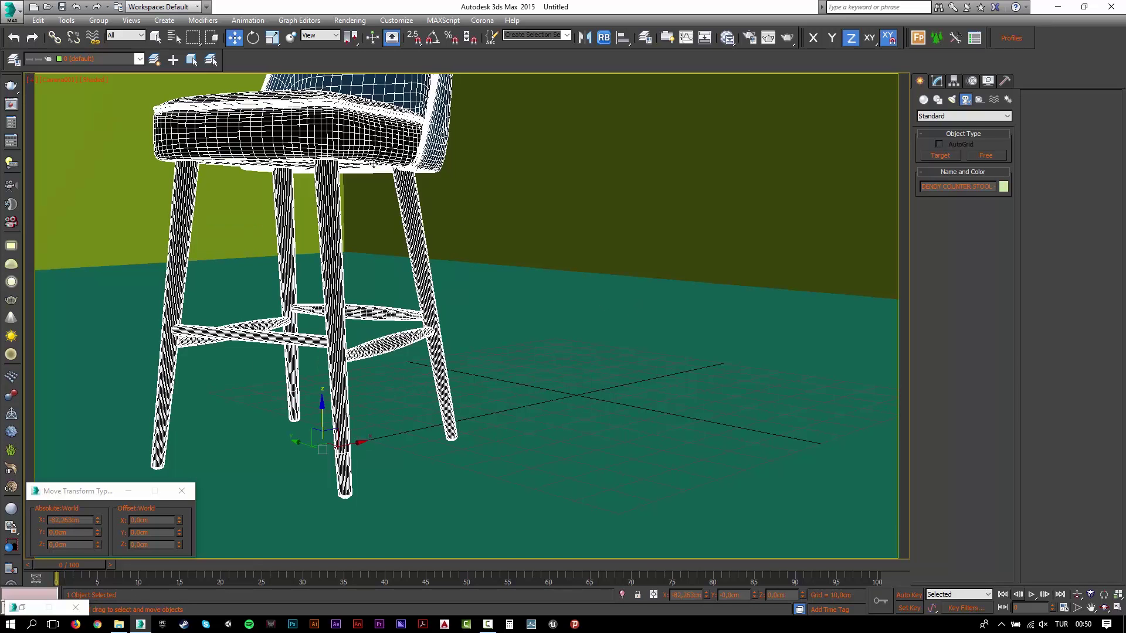
right_click(370, 161)
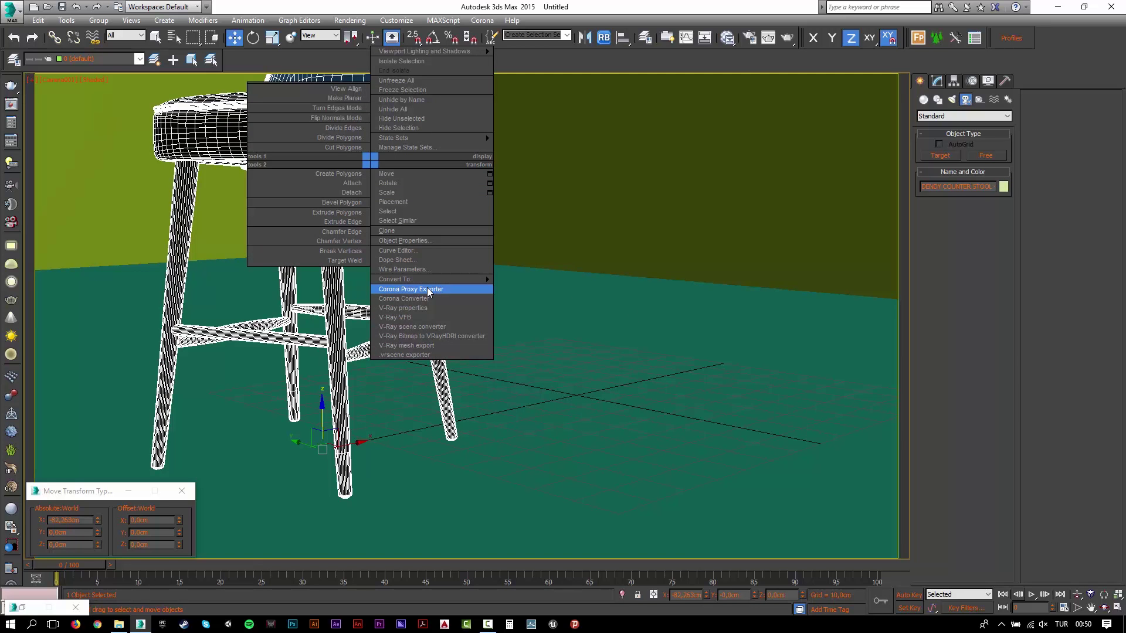
click(418, 299)
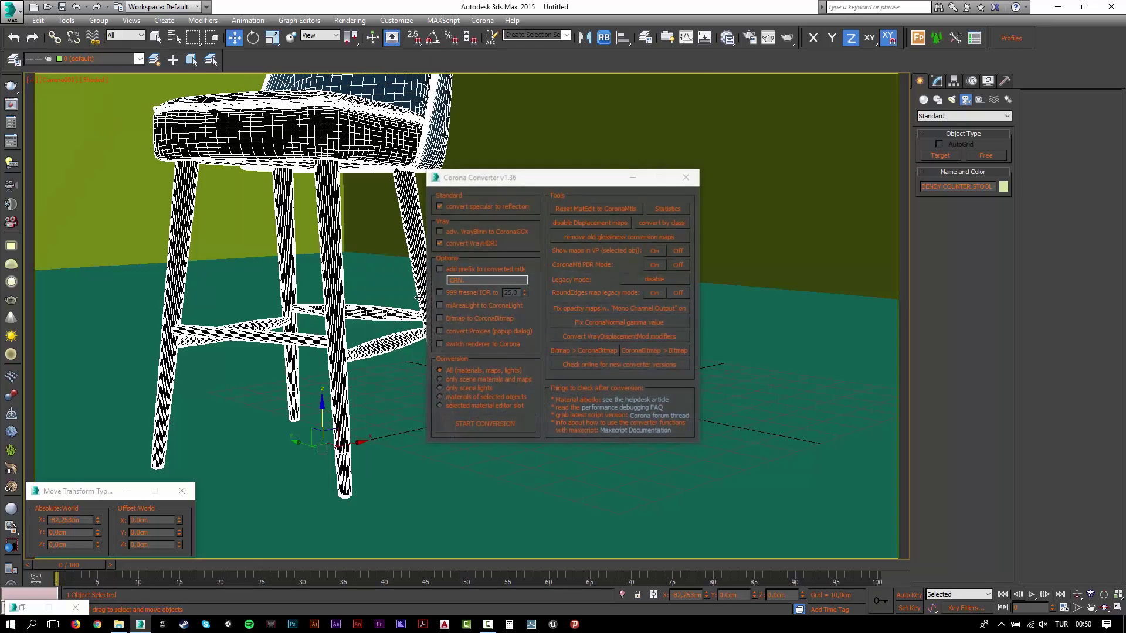
click(498, 427)
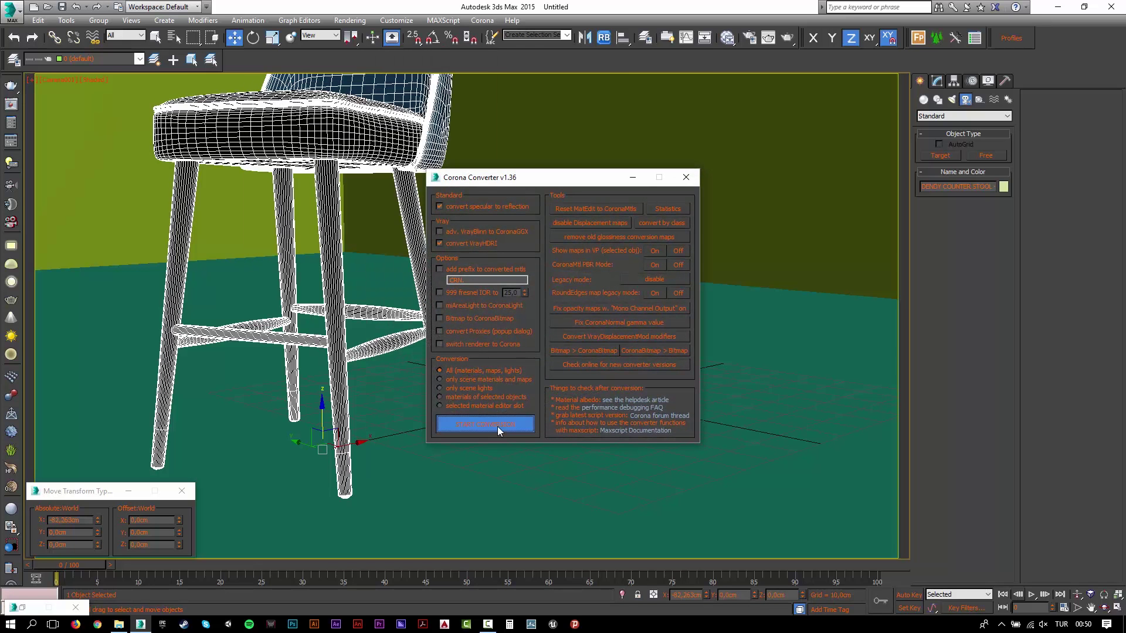
click(687, 182)
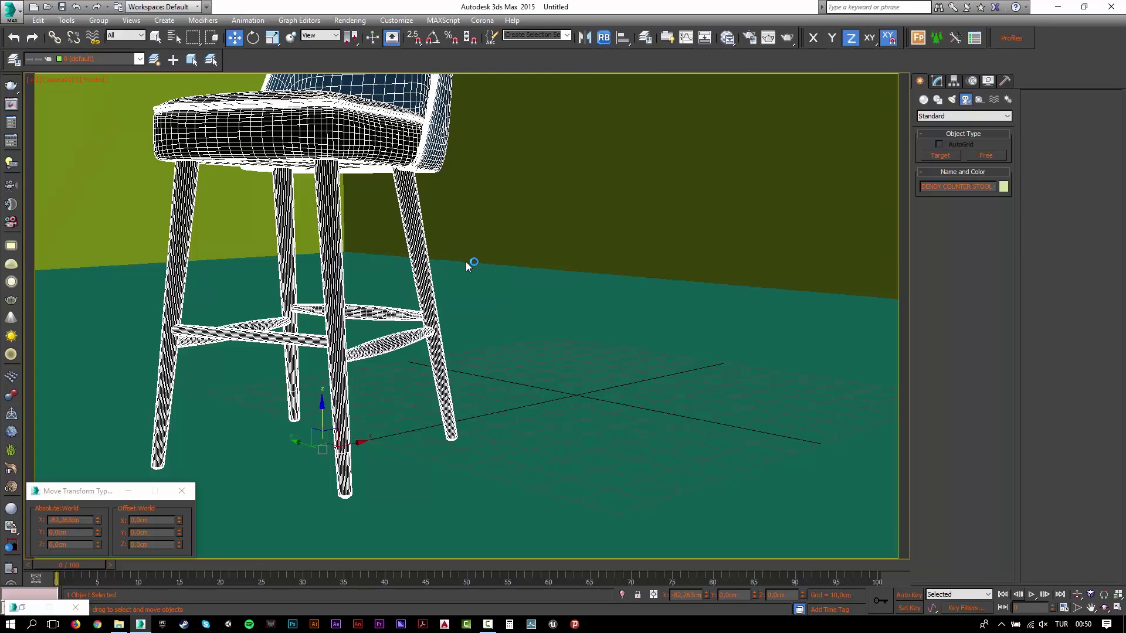
- Open Relink Bitmaps for the missing textures and select the path of the DENDY COUNTER STOOL 446.005 folder in File Explorer
click(550, 360)
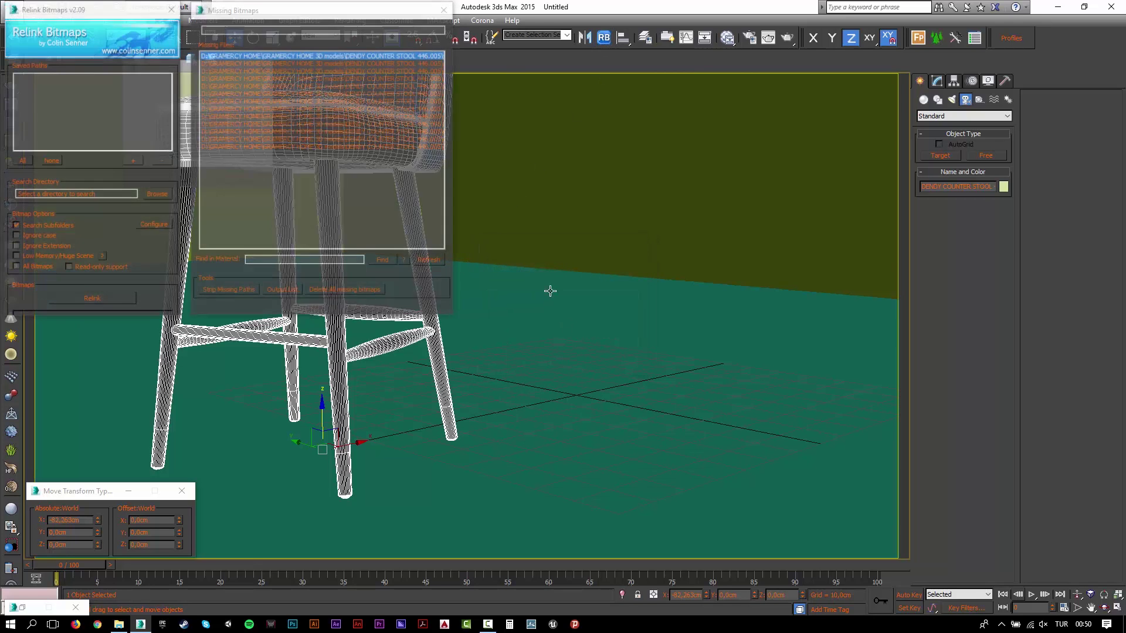
click(225, 179)
click(120, 626)
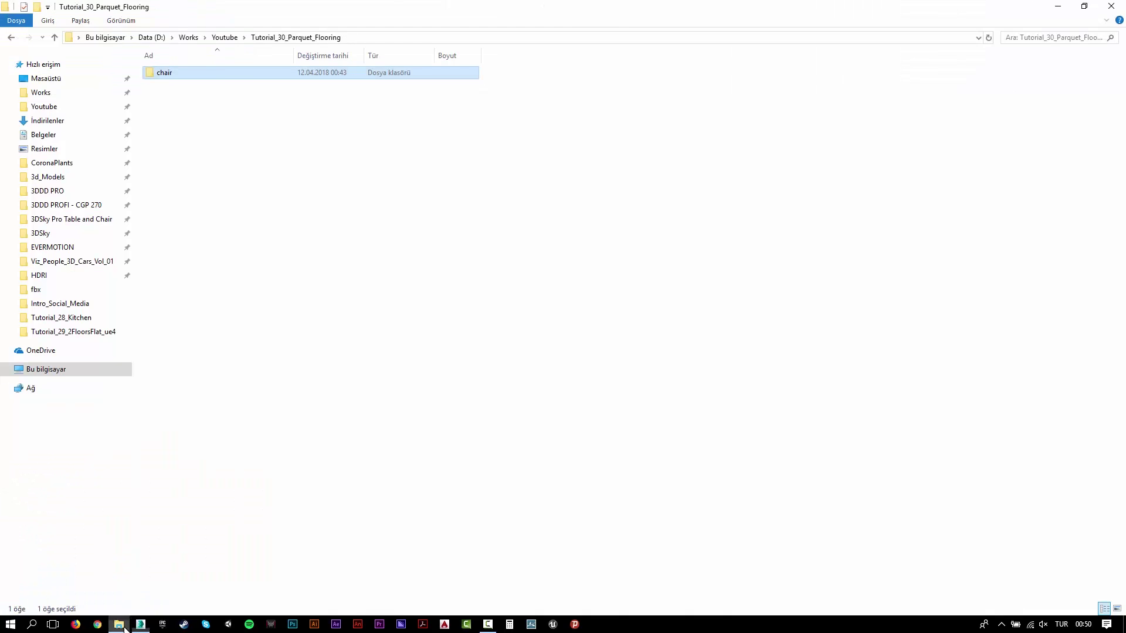
double_click(219, 73)
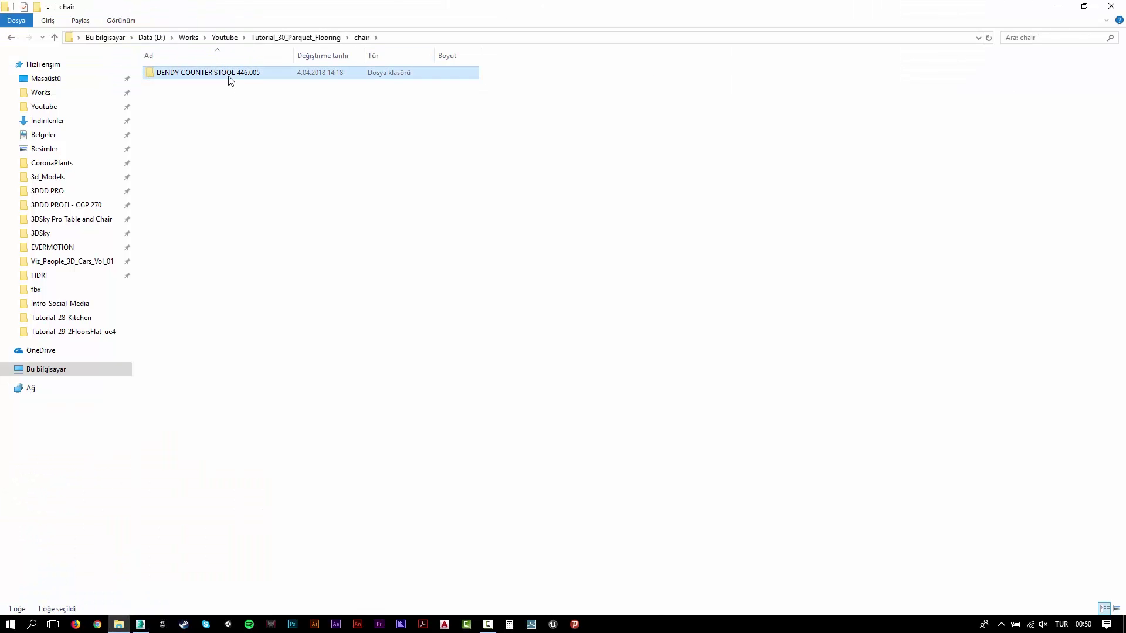
double_click(227, 73)
click(588, 38)
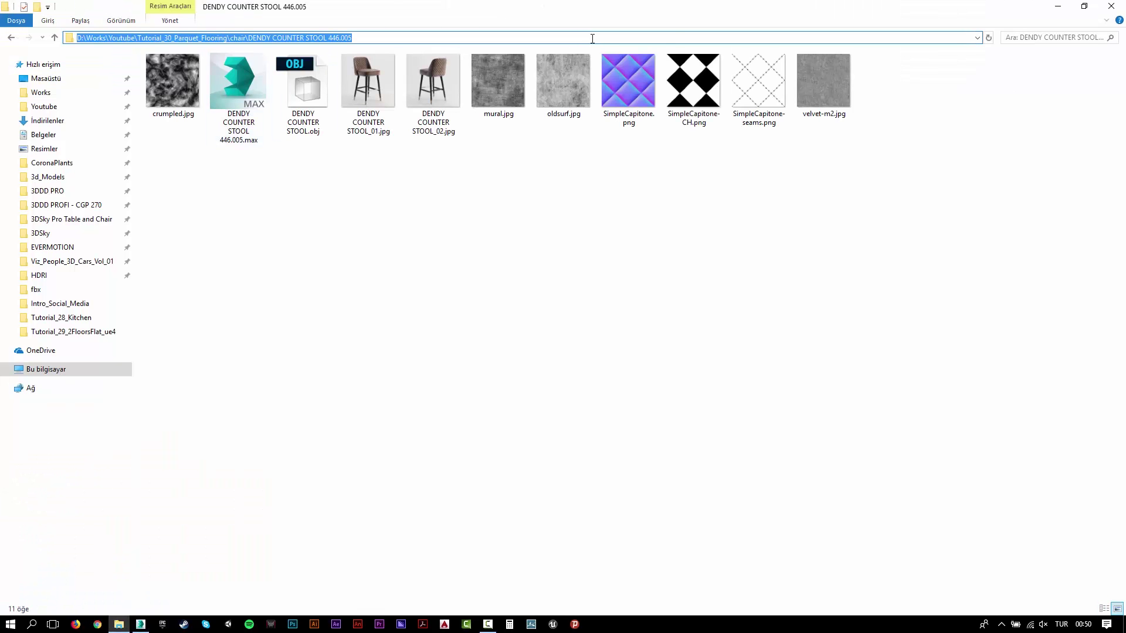
- Relink the missing bitmaps using the copied DENDY COUNTER STOOL 446.005 path as search directory, close Relink Bitmaps and select the floor
click(1058, 6)
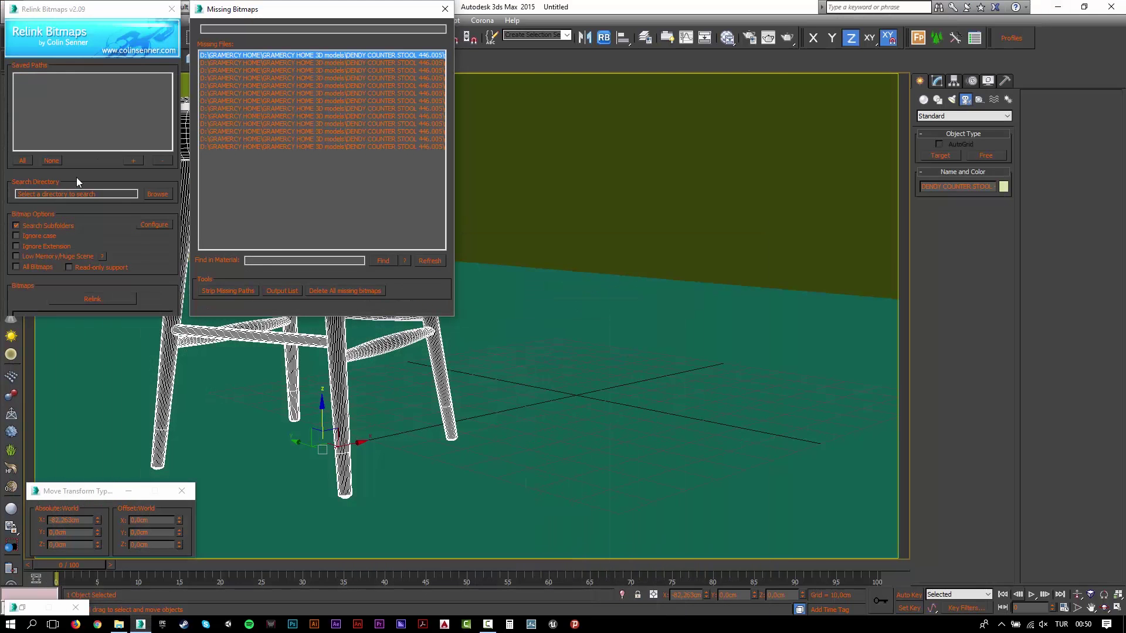
click(158, 194)
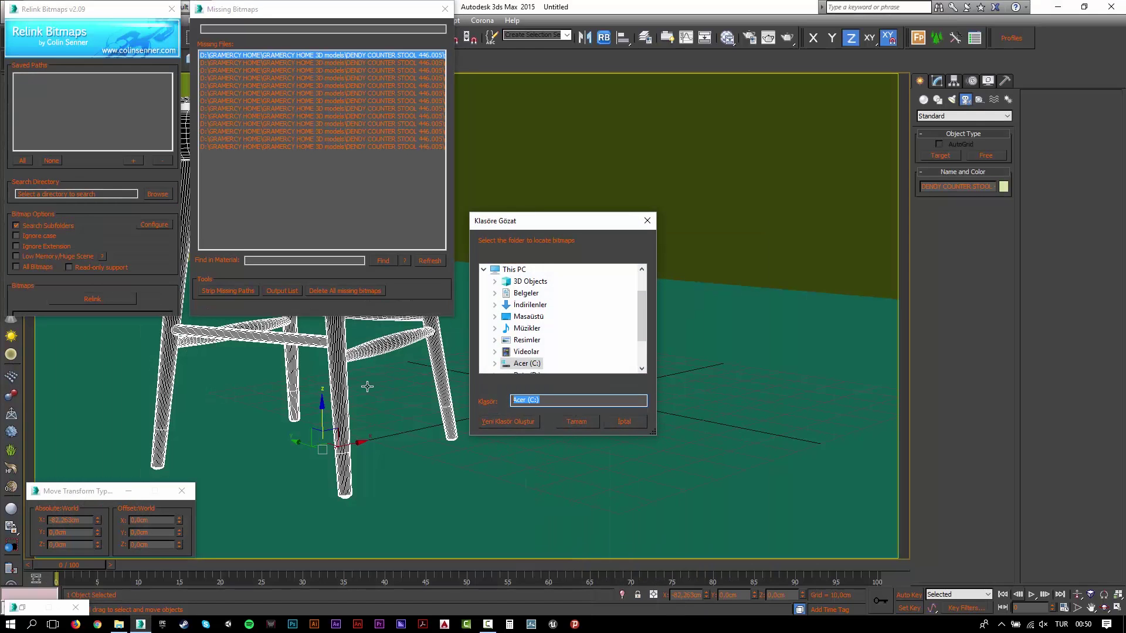
key(ctrl+v)
click(575, 421)
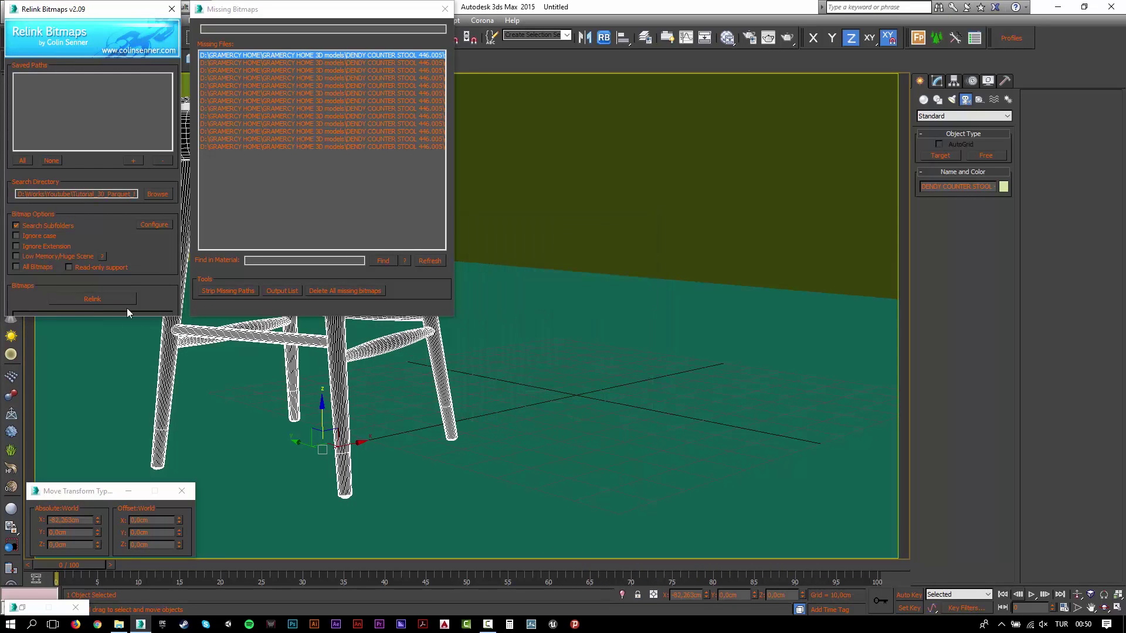
click(92, 299)
click(172, 9)
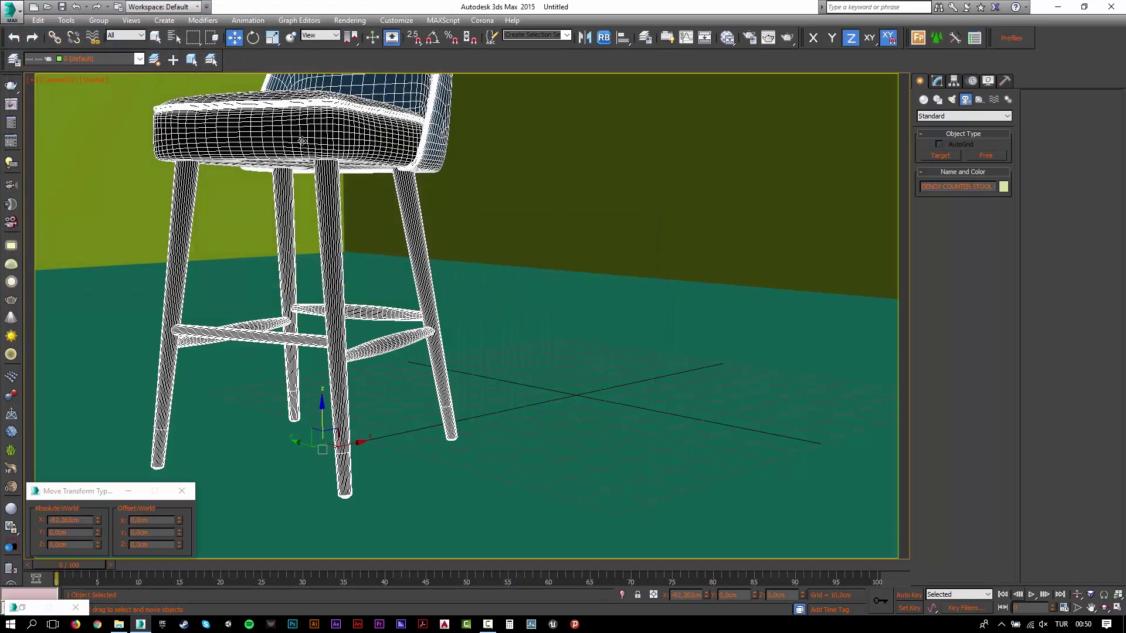
click(583, 178)
click(470, 314)
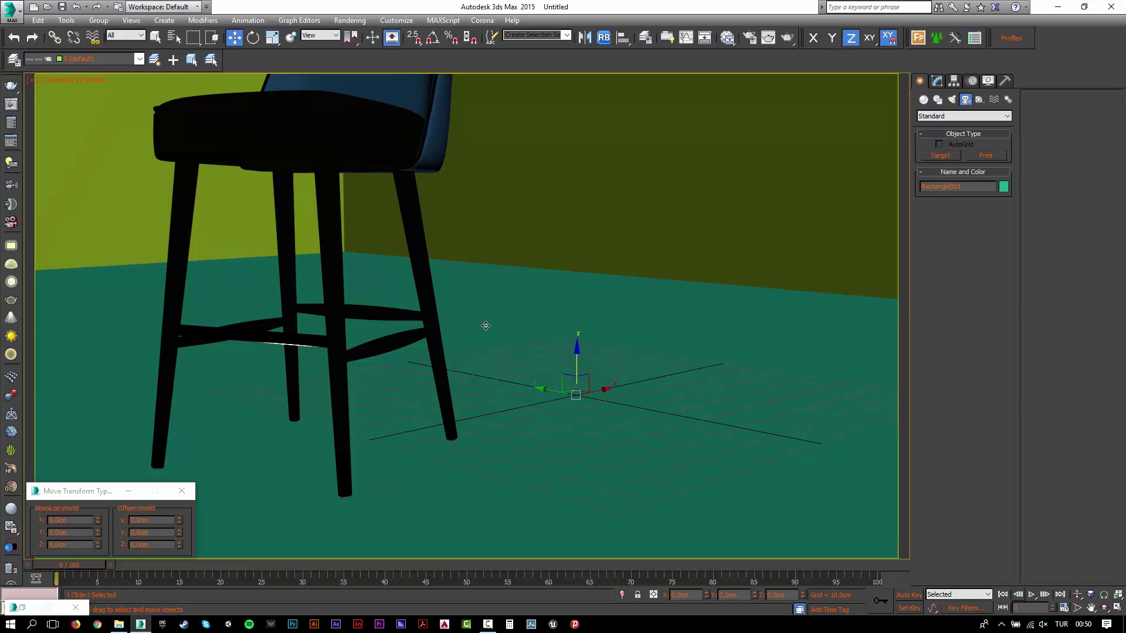
click(77, 626)
text(w)
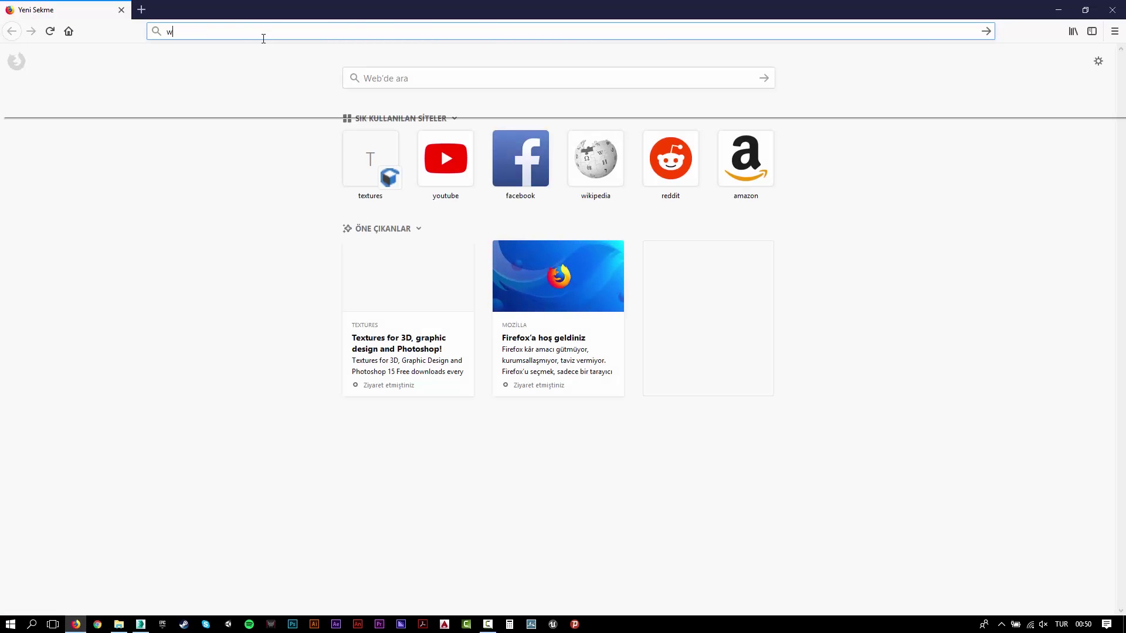
text(ww.tex)
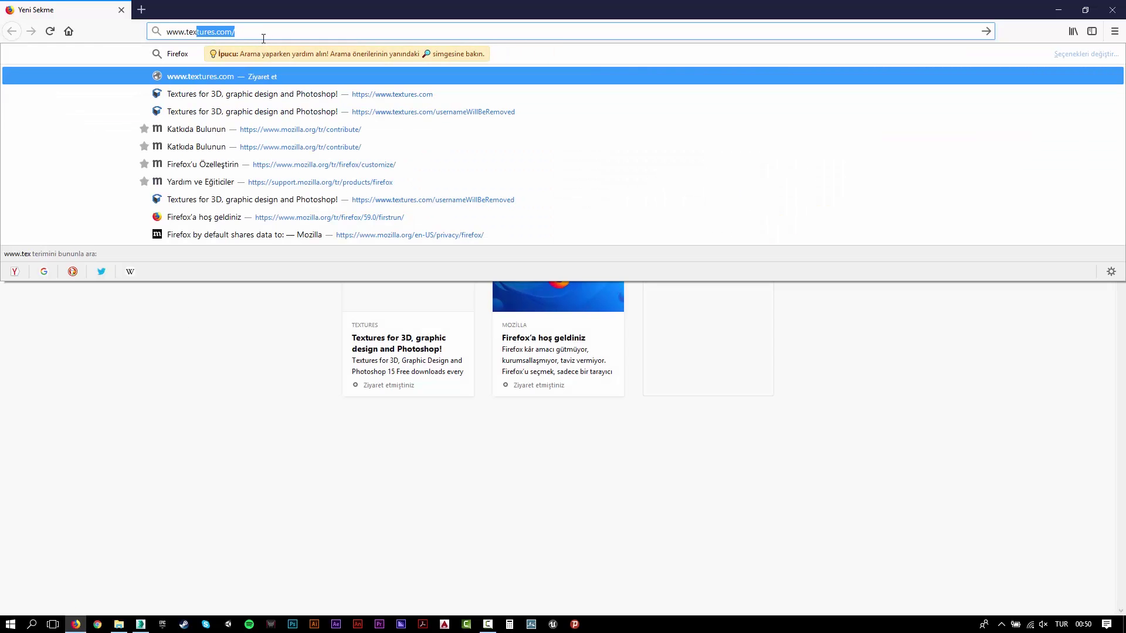
text(tures.com)
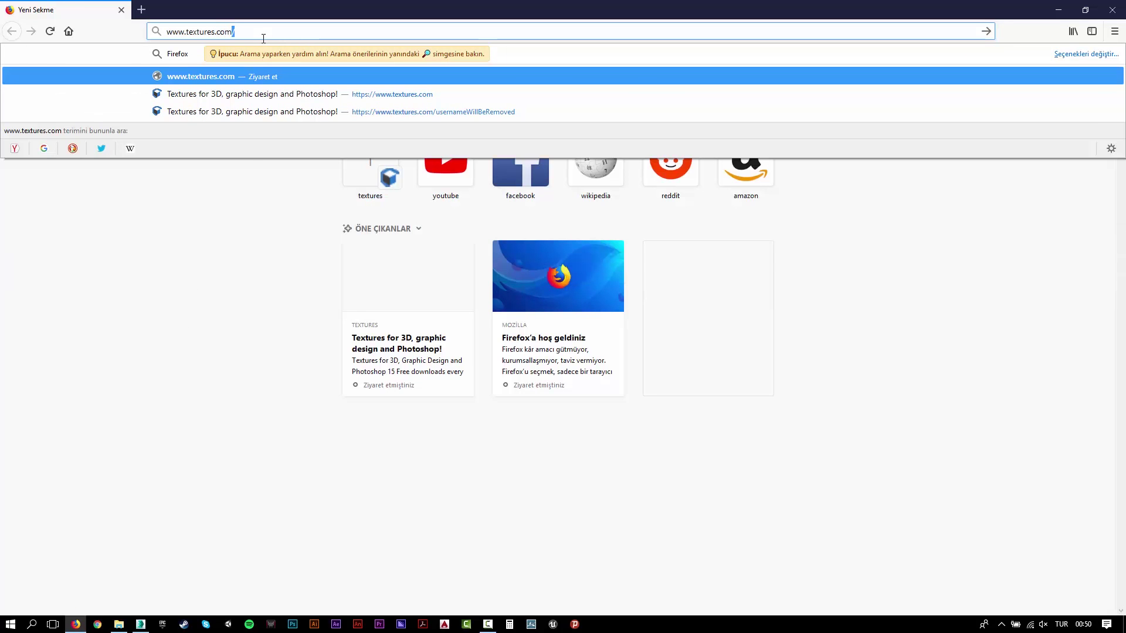
key(Return)
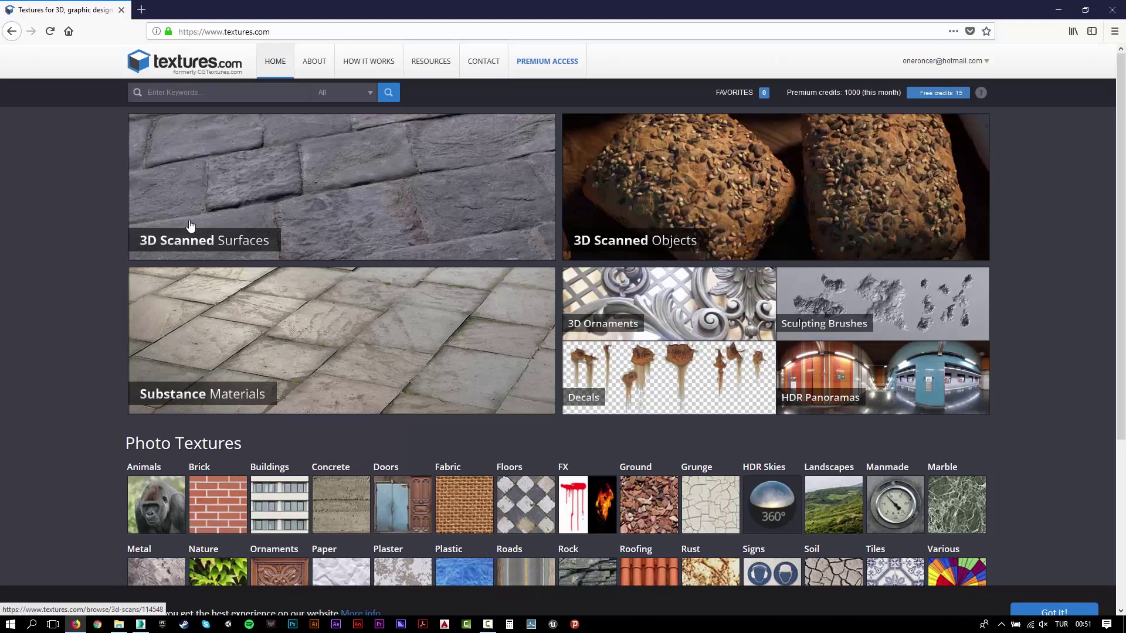
- Search the textures.com library for parquet
scroll(82, 246, down, 4)
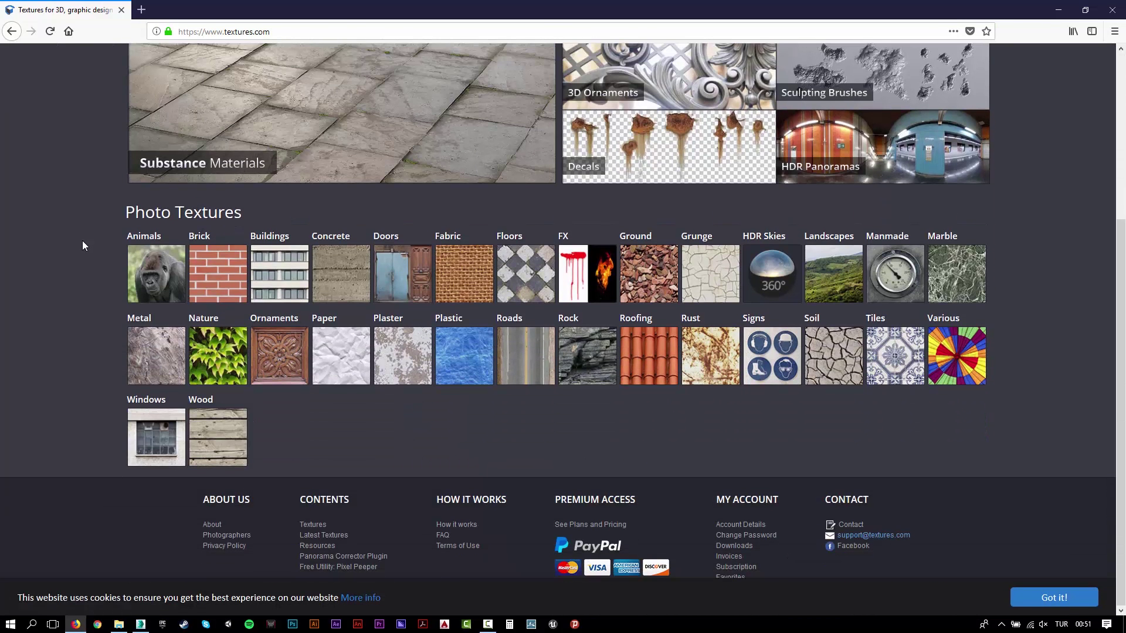
scroll(82, 245, up, 4)
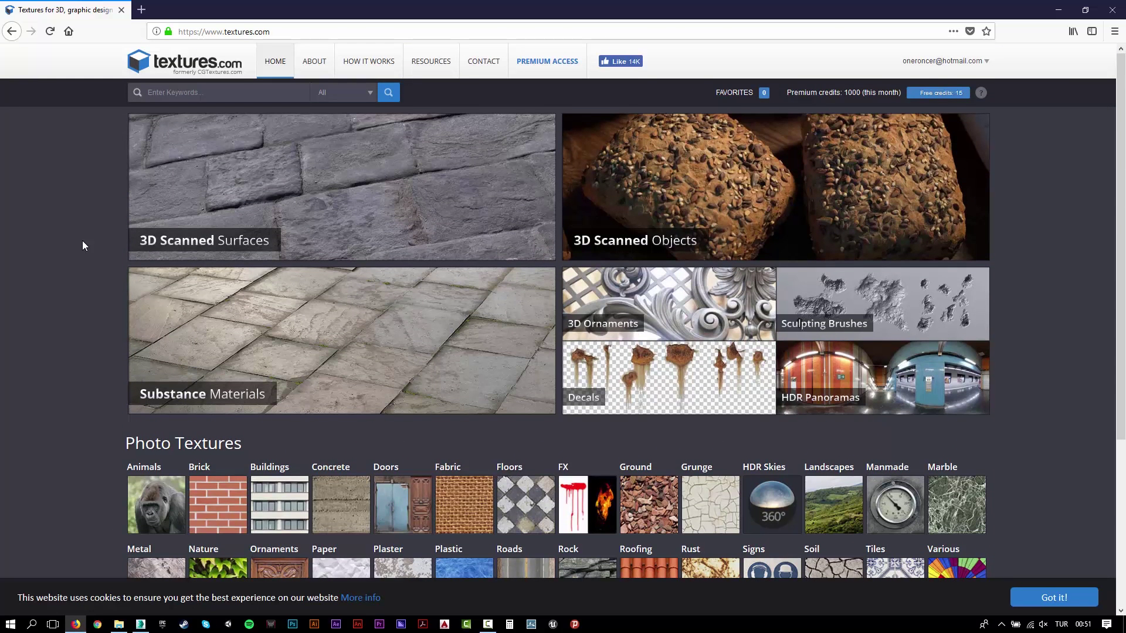
scroll(83, 244, down, 4)
scroll(83, 244, up, 4)
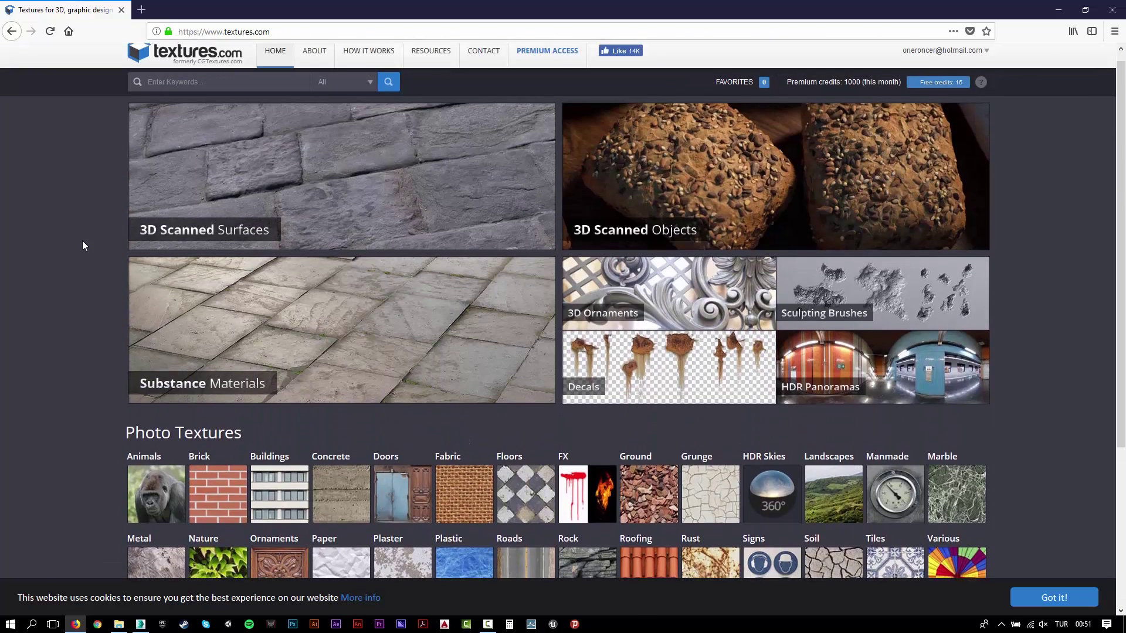
click(202, 98)
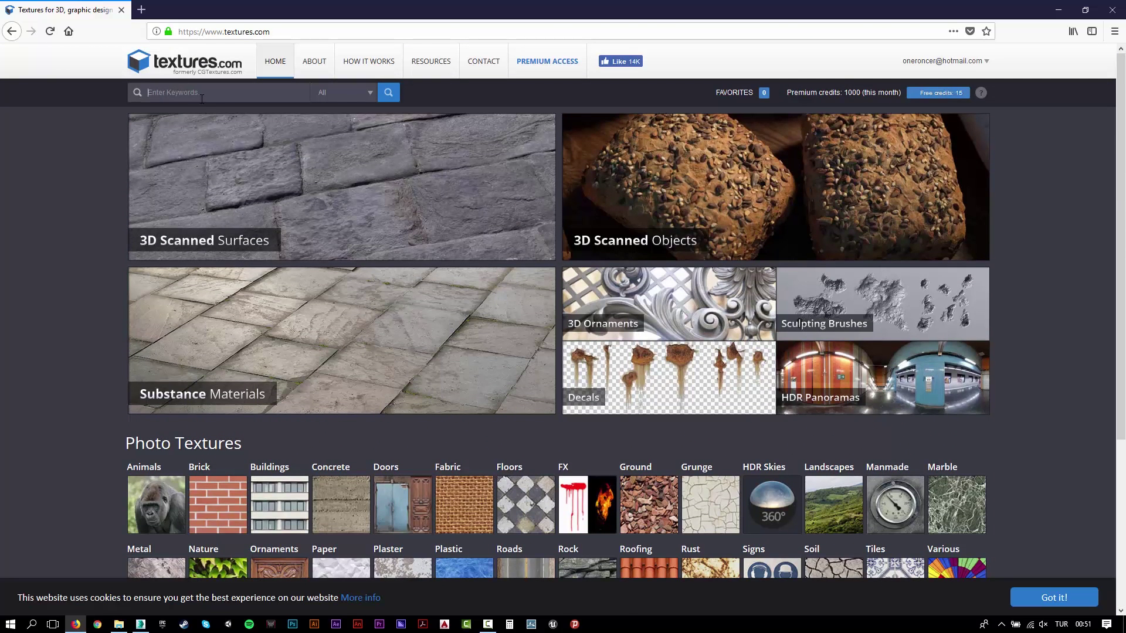
text(parquet)
key(Return)
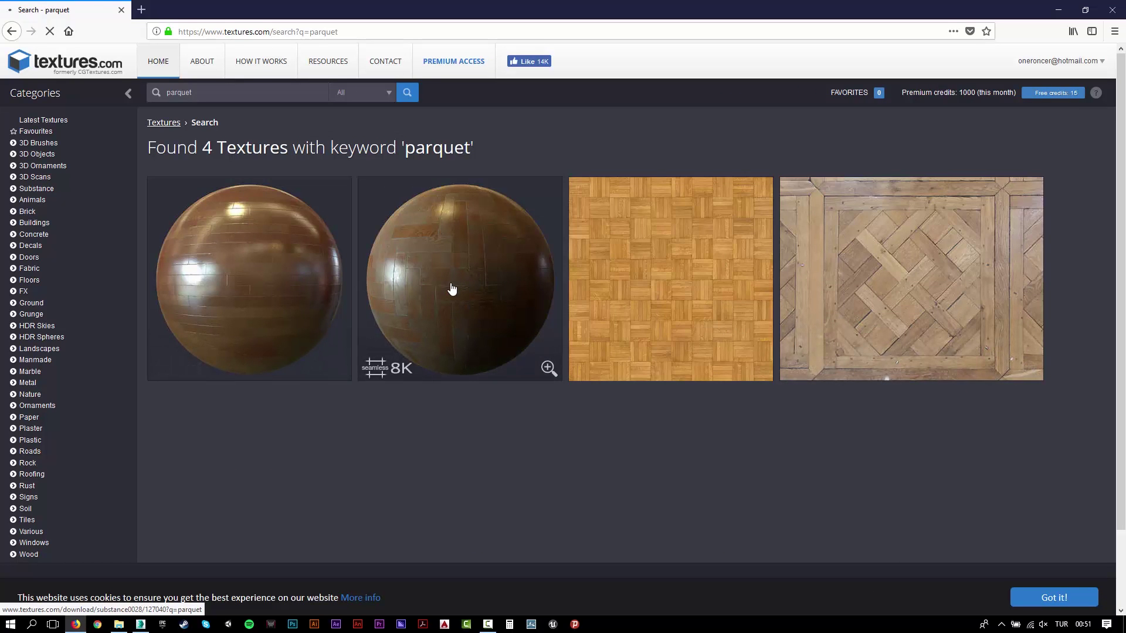
- Open the Herringbone Parquet Floor (S0028) texture and save its Large 2048x2048 albedo map, accepting the use of premium credits
scroll(464, 368, down, 6)
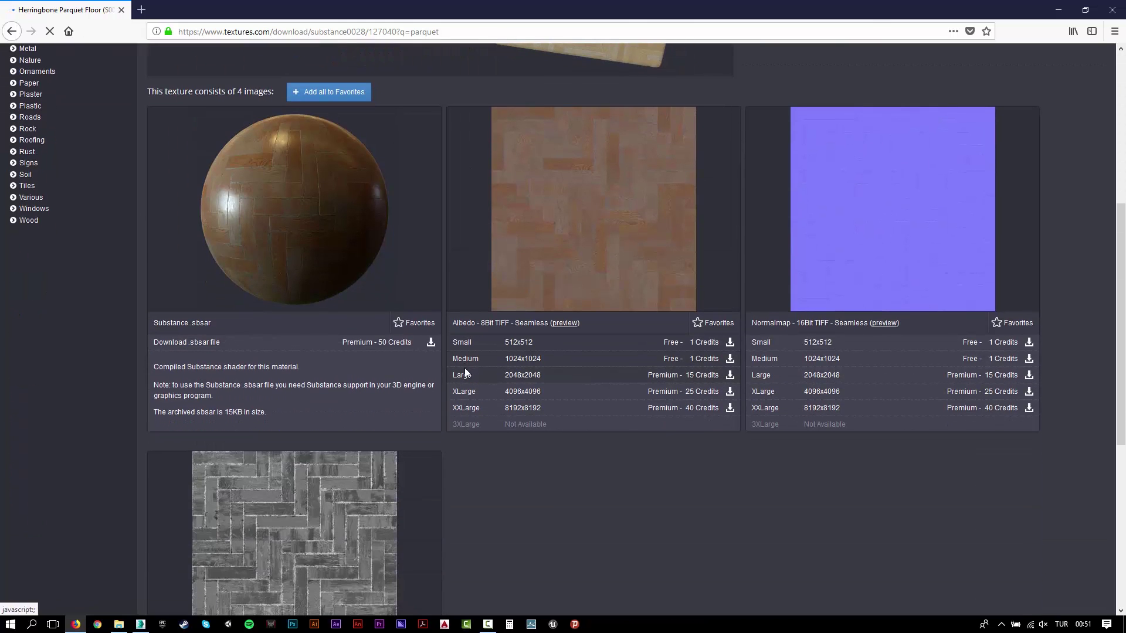
click(576, 382)
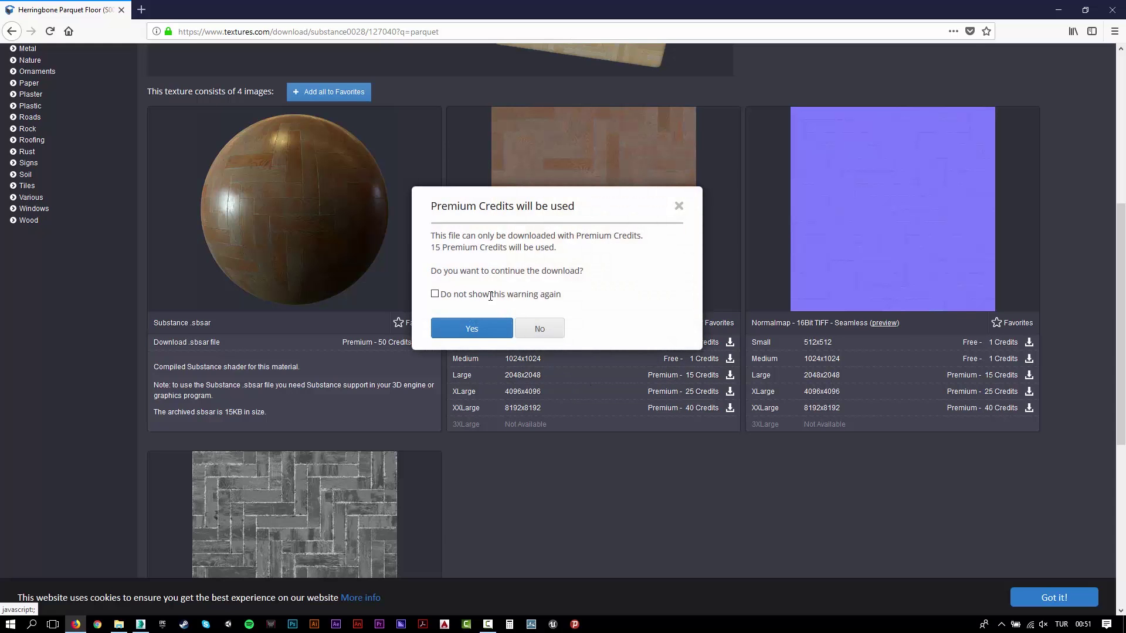
click(463, 330)
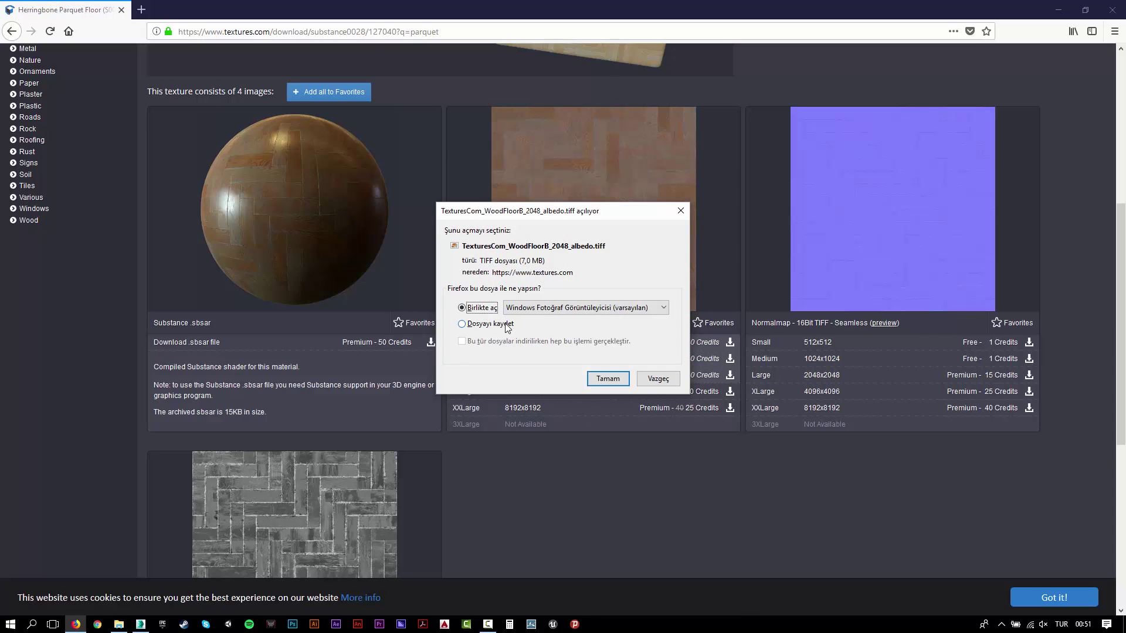
click(508, 325)
click(608, 379)
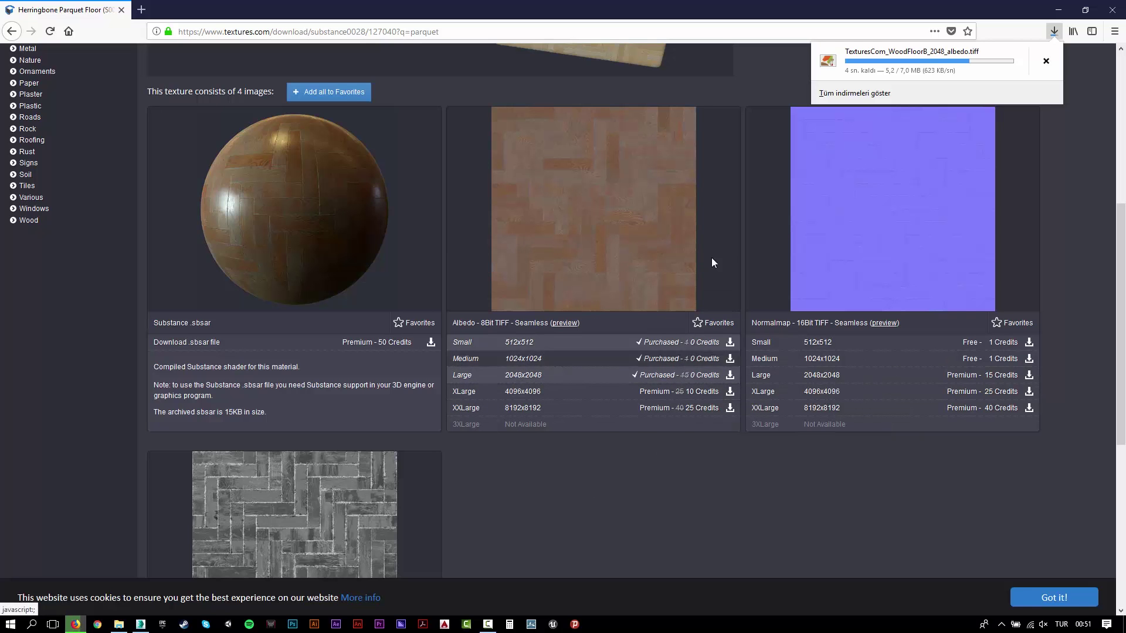
- Download the Large 2048x2048 normal map of the herringbone parquet and save the TIFF file
click(817, 376)
click(496, 327)
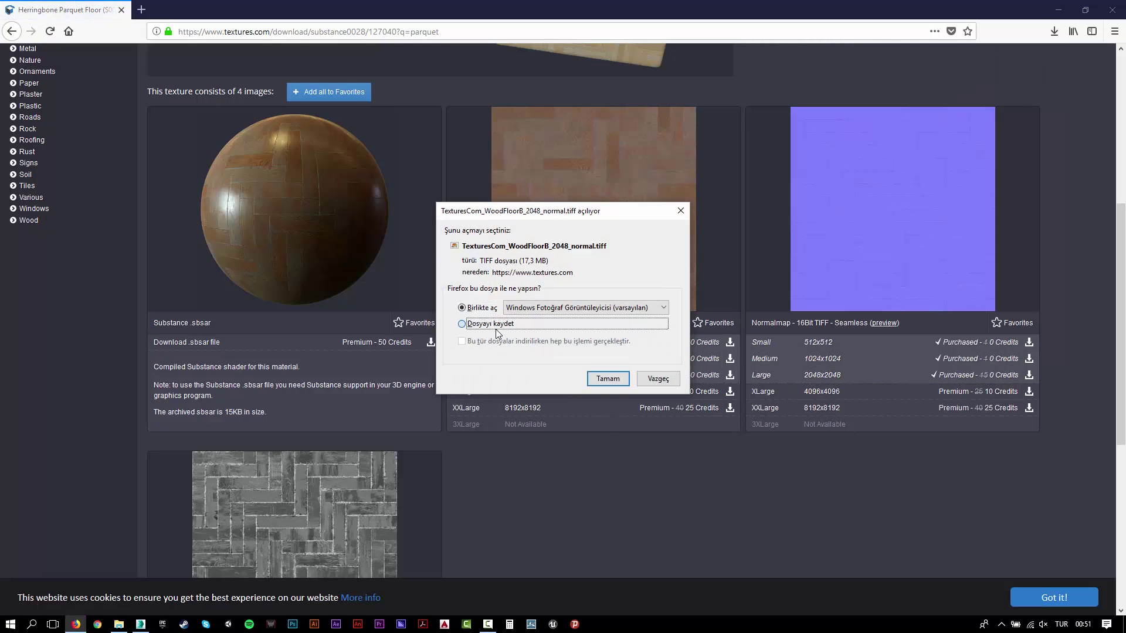
click(615, 380)
- Download the Large 2048x2048 roughness map of the herringbone parquet and save the TIFF file
scroll(580, 469, down, 5)
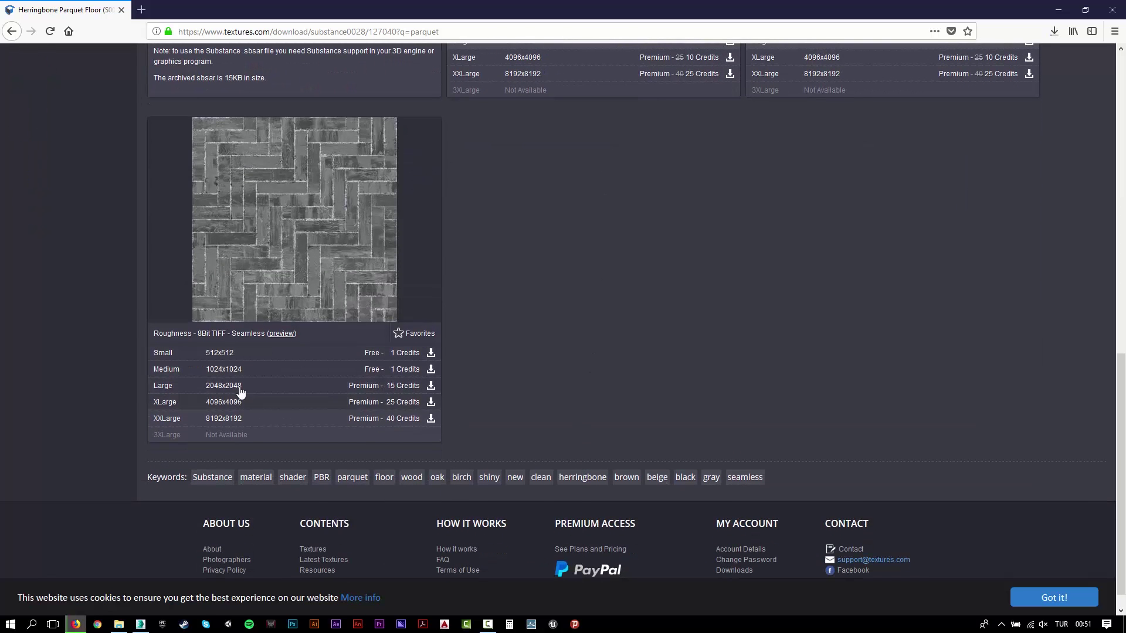
scroll(834, 276, up, 5)
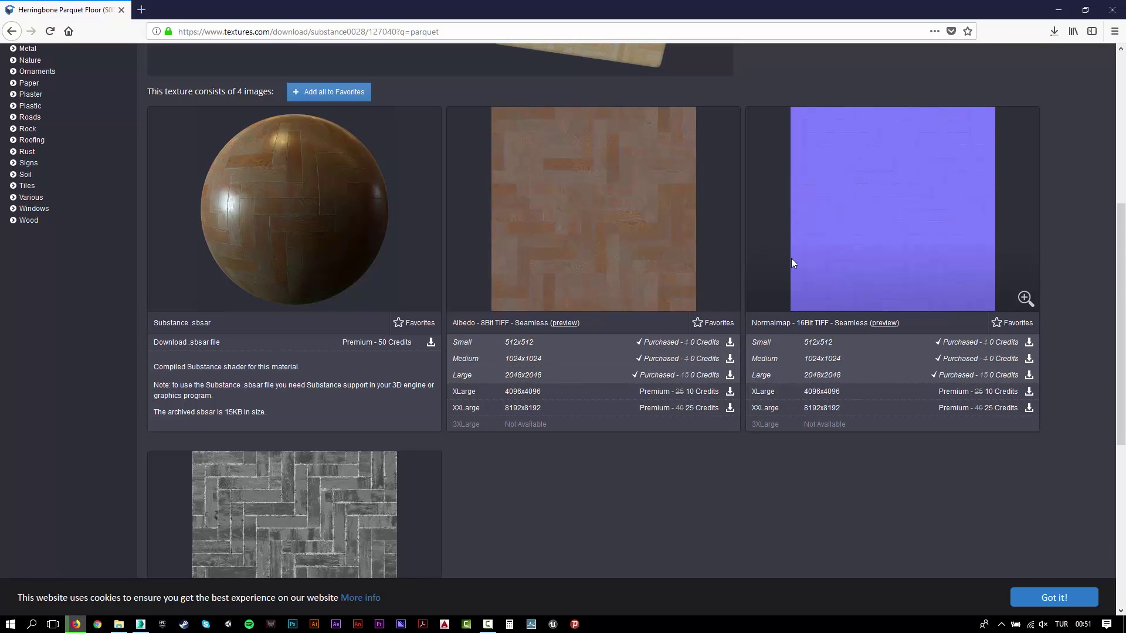
scroll(528, 428, down, 3)
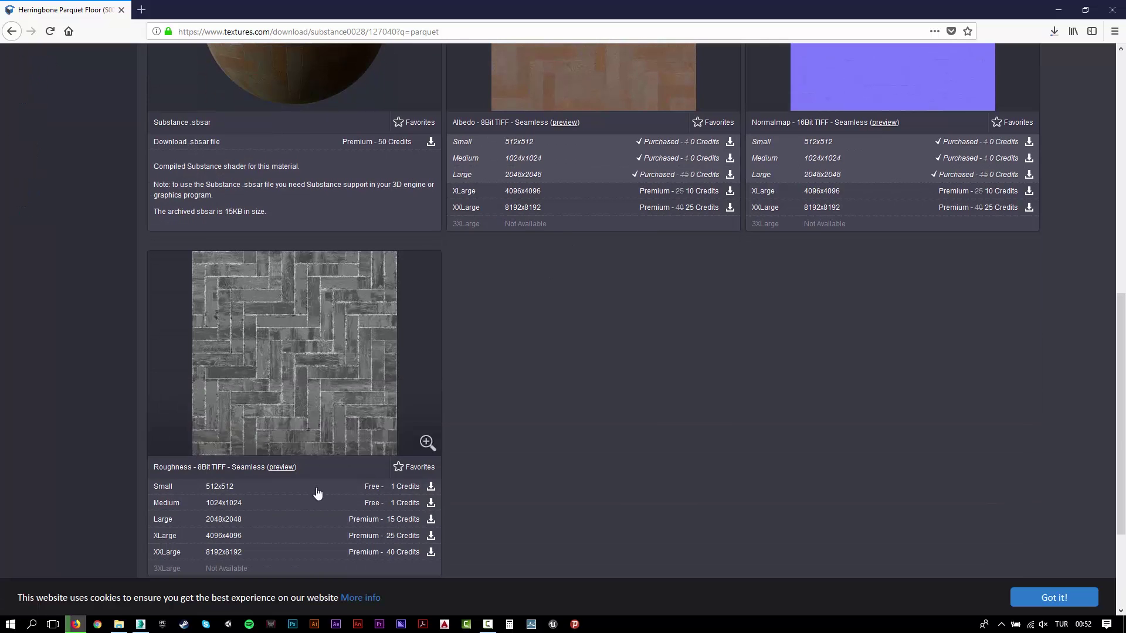
click(264, 523)
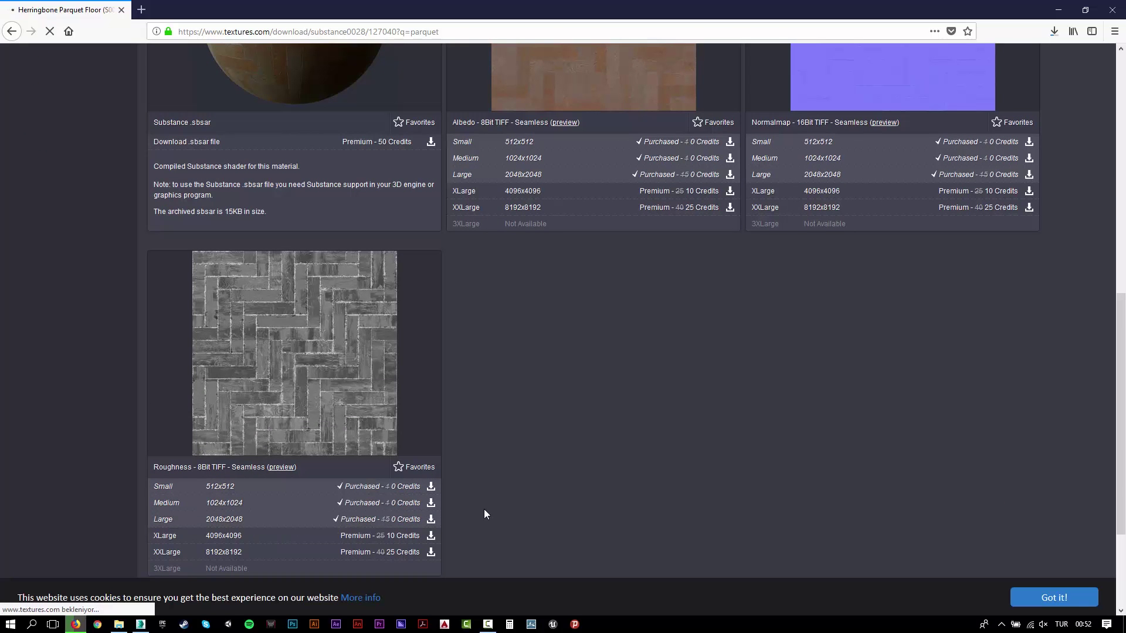
scroll(494, 520, down, 3)
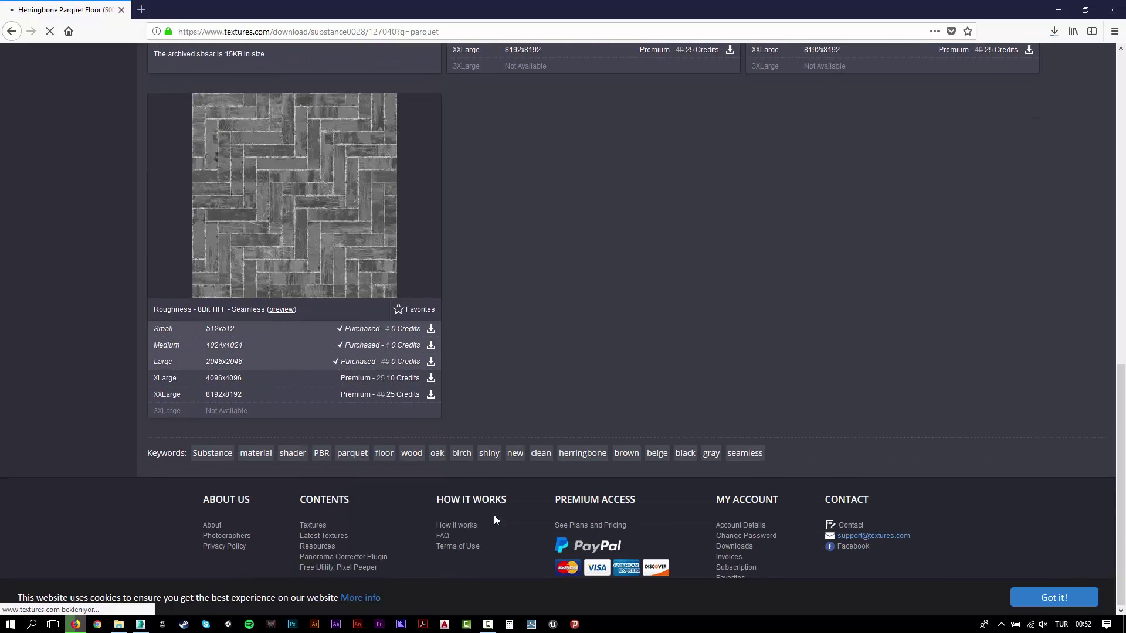
scroll(493, 515, up, 9)
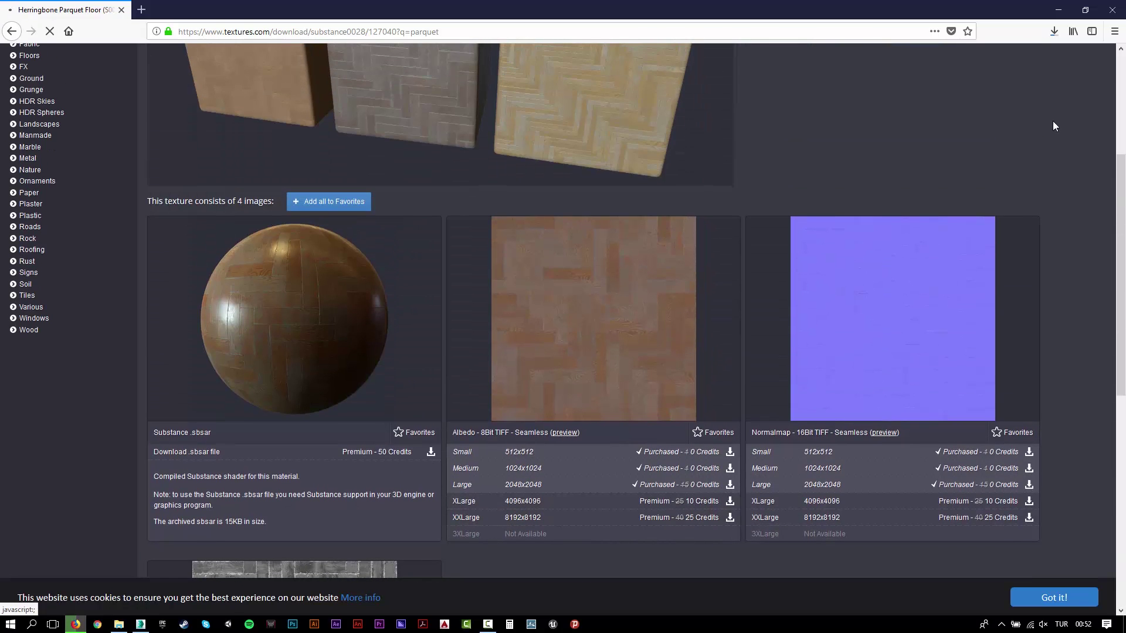
click(1054, 31)
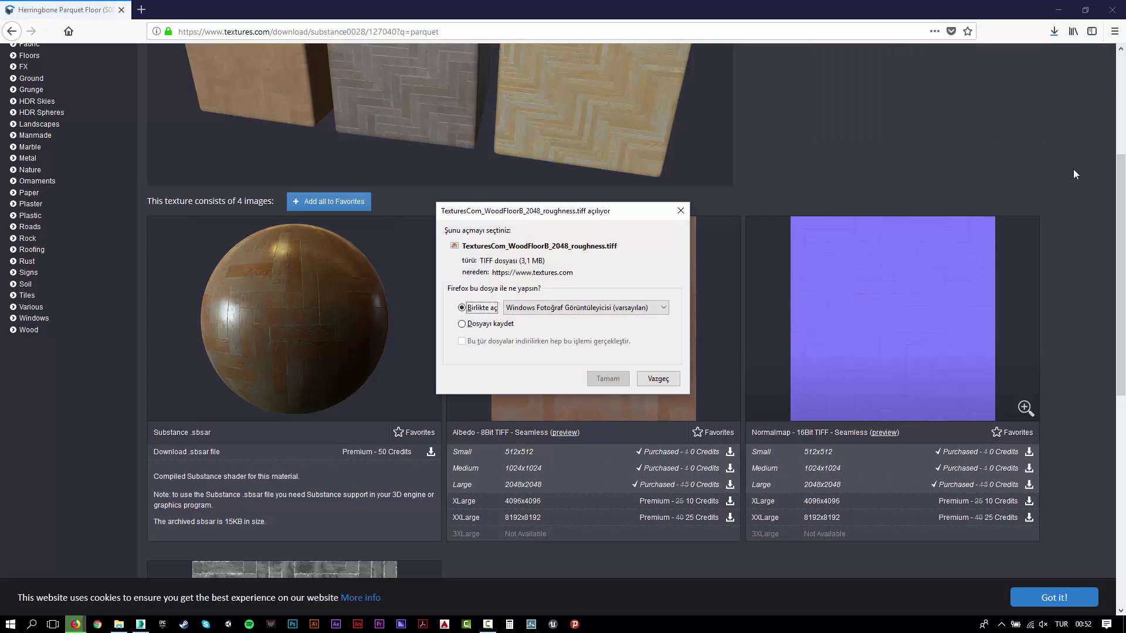
click(462, 324)
click(607, 378)
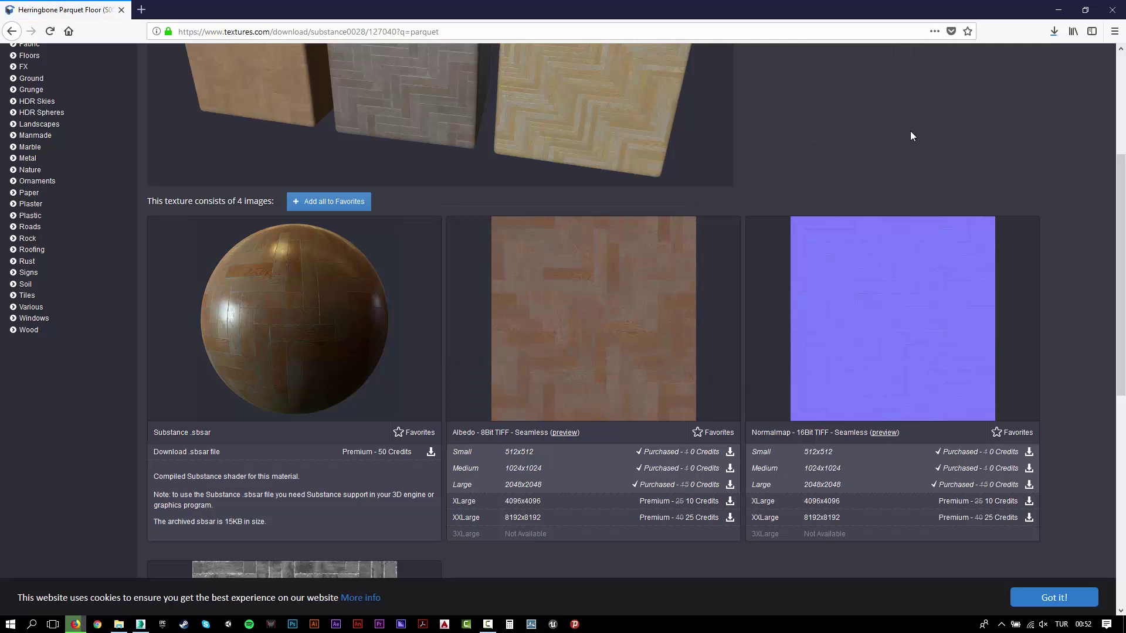
- Review the herringbone parquet's map list, collapse the categories list and return to the textures.com home page
scroll(789, 210, down, 6)
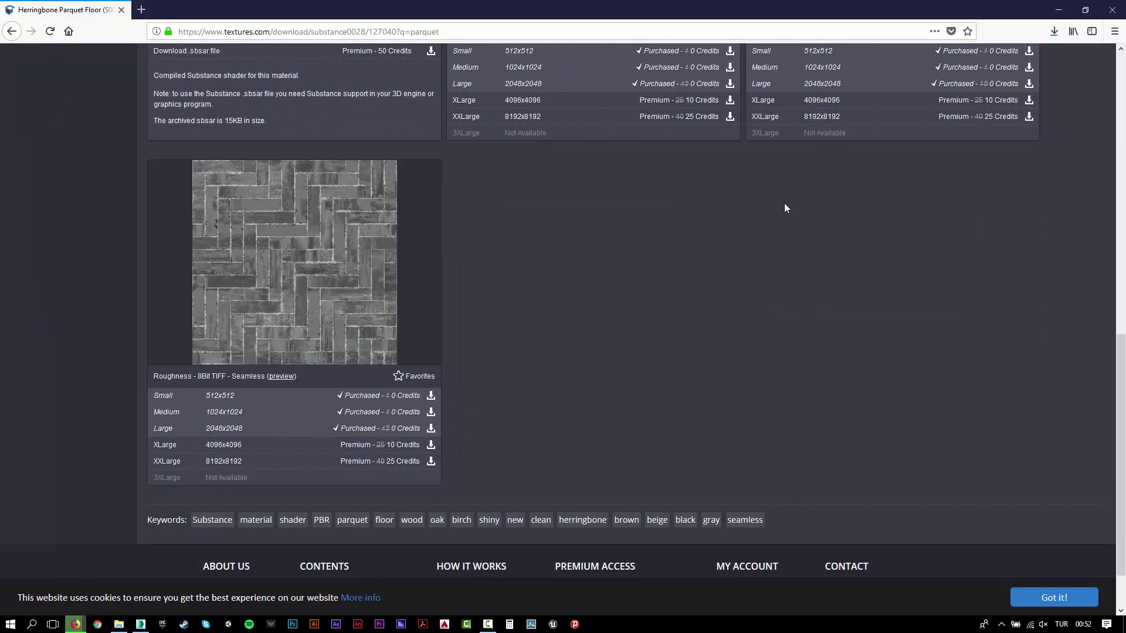
scroll(595, 282, down, 1)
scroll(594, 283, up, 10)
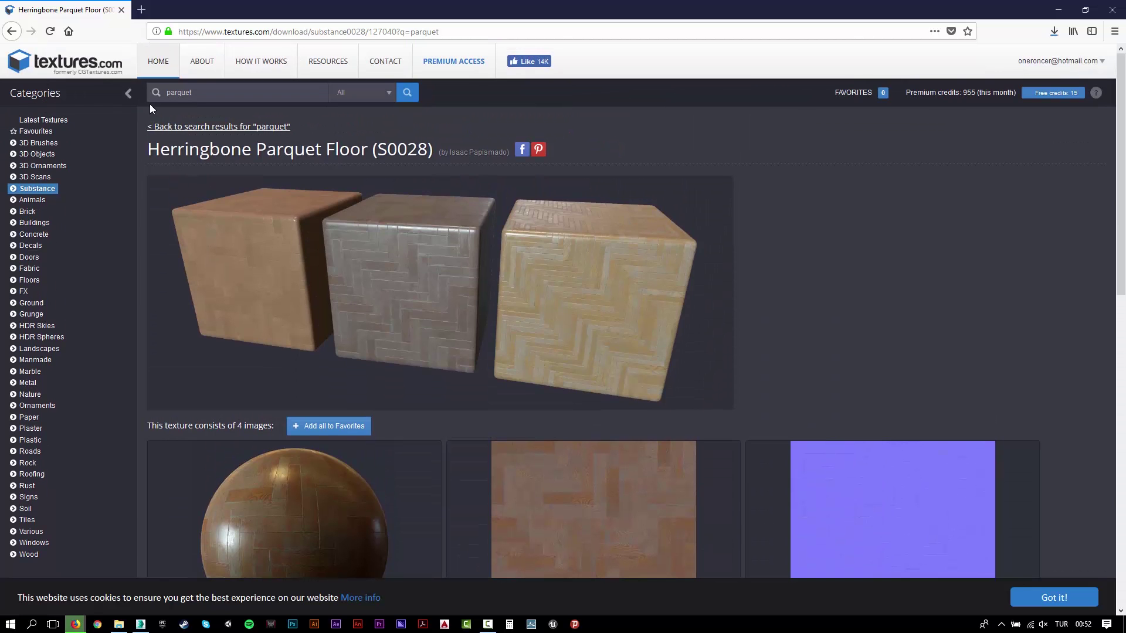
click(127, 94)
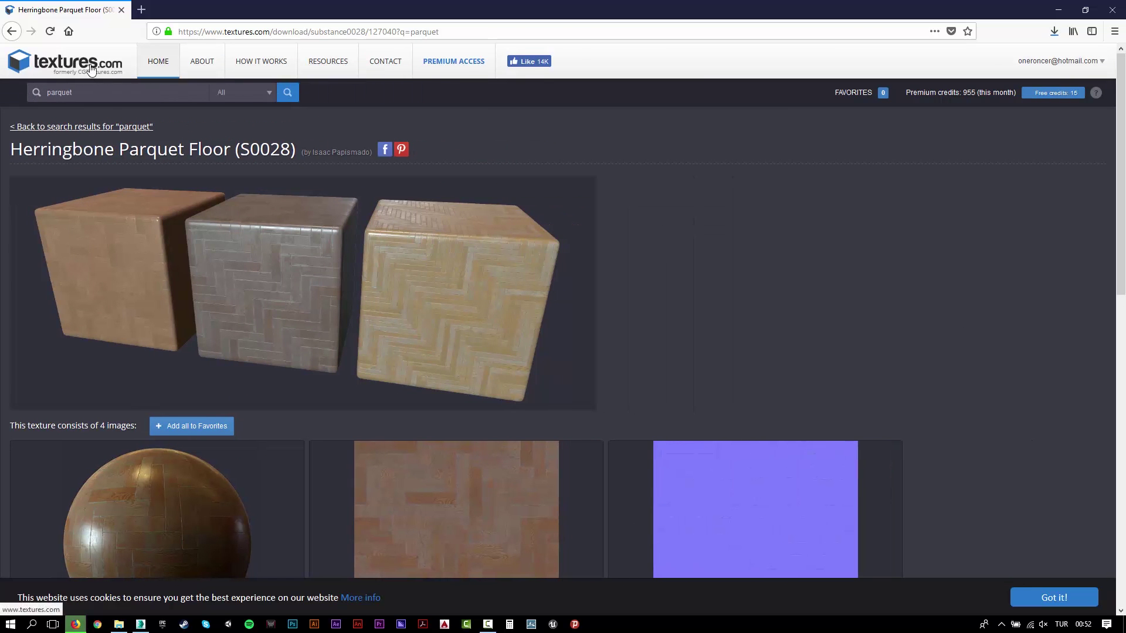
click(23, 68)
- Show the finished downloads in their folder and select the WoodFloorB_2048 normal, roughness and albedo TIFF files
click(1054, 31)
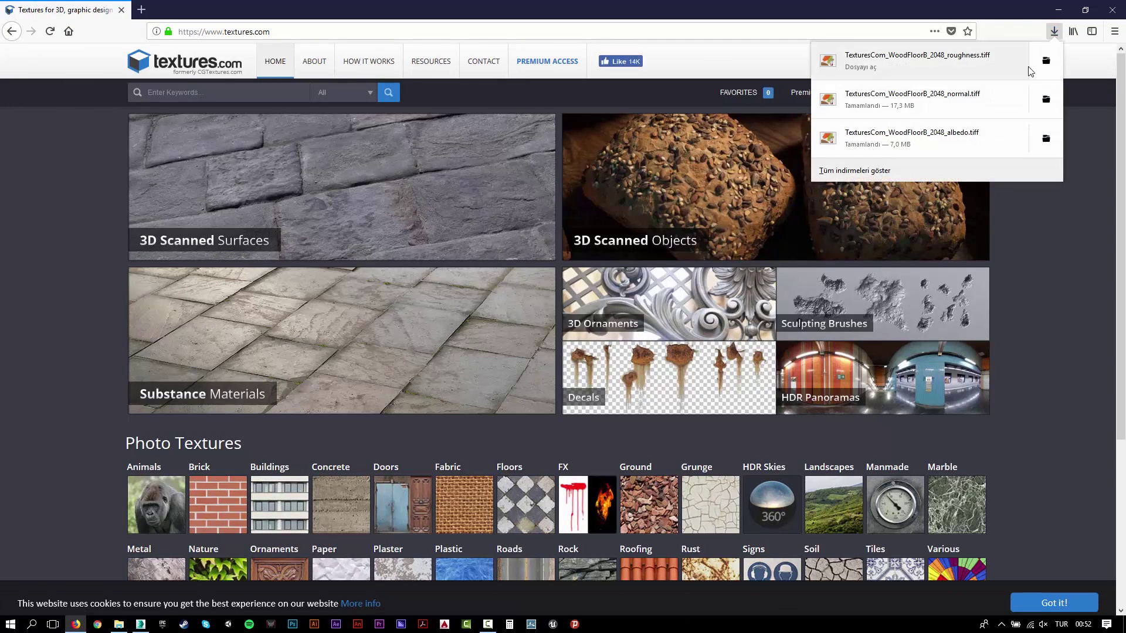
click(1046, 60)
click(227, 99)
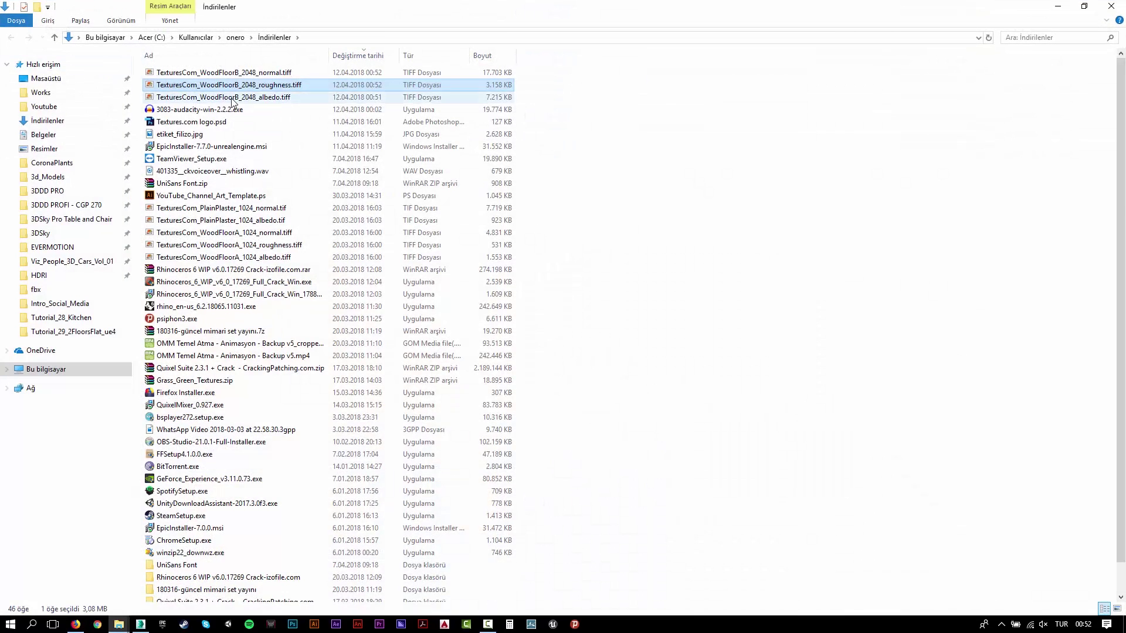
ctrl+click(208, 72)
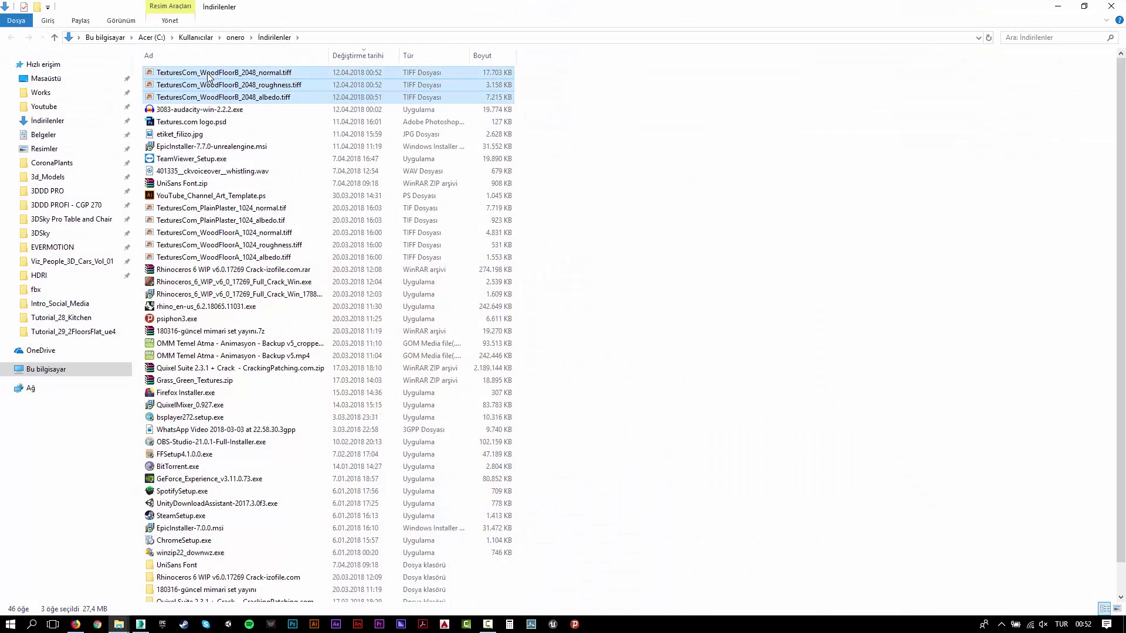
- Create a folder named textures in Works > Youtube > Tutorial_30_Parquet_Flooring and open it
click(39, 94)
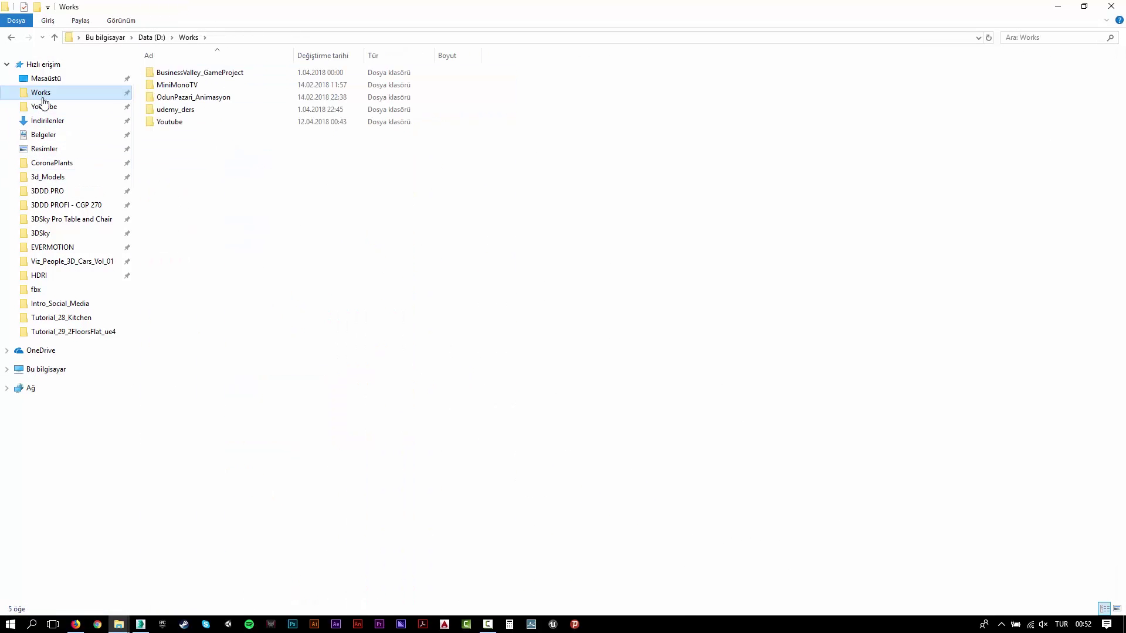
double_click(163, 122)
double_click(222, 468)
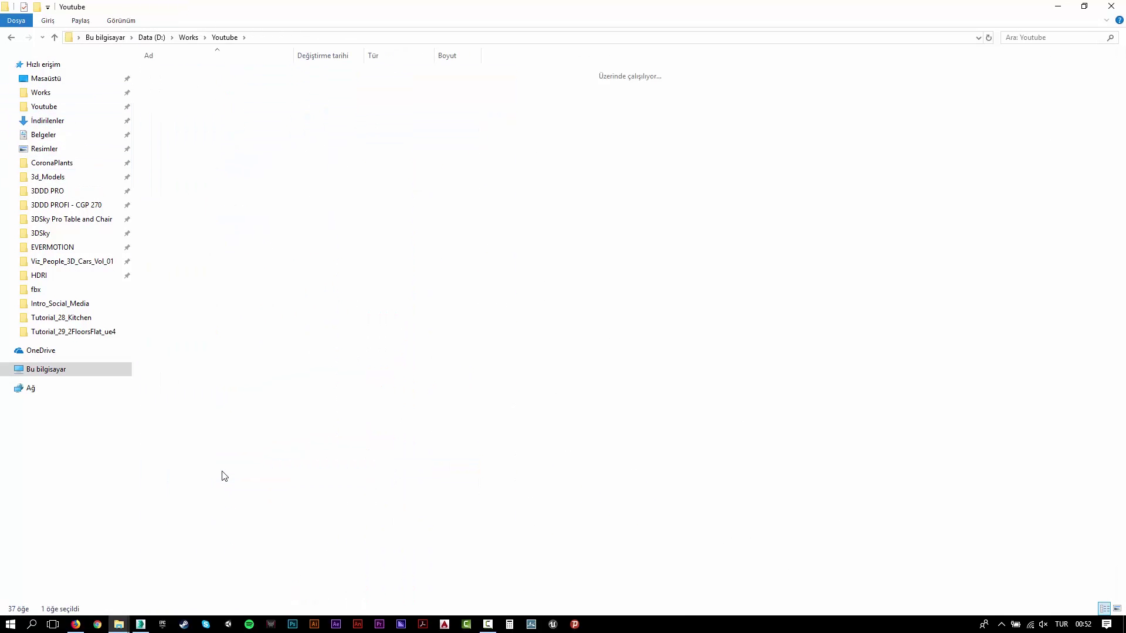
right_click(219, 348)
mouse_move(282, 498)
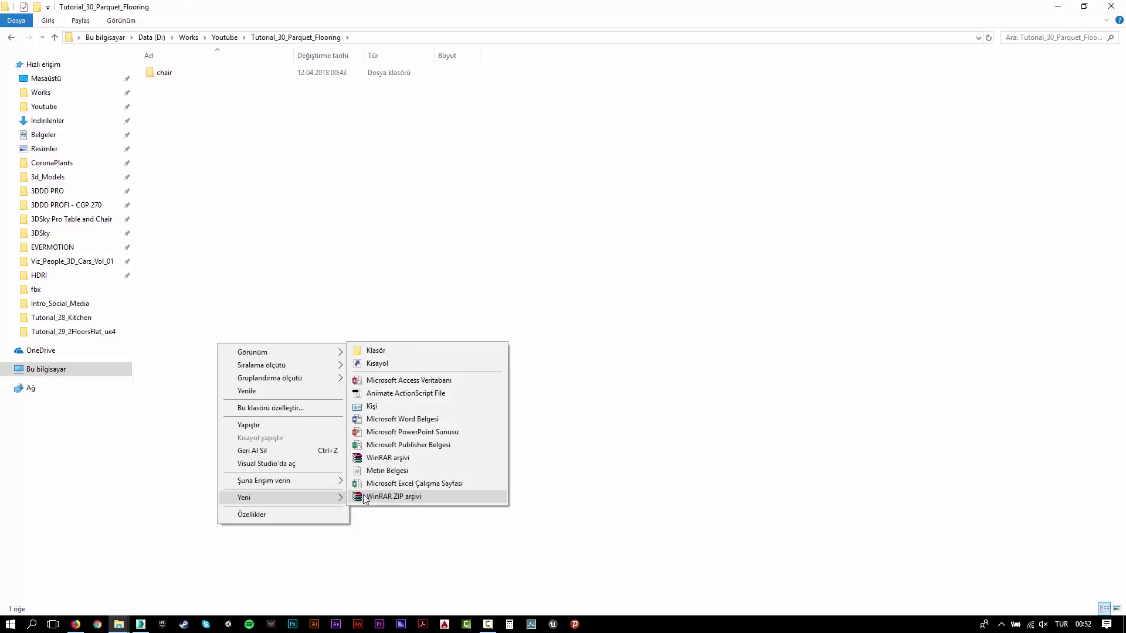
click(374, 351)
text(t)
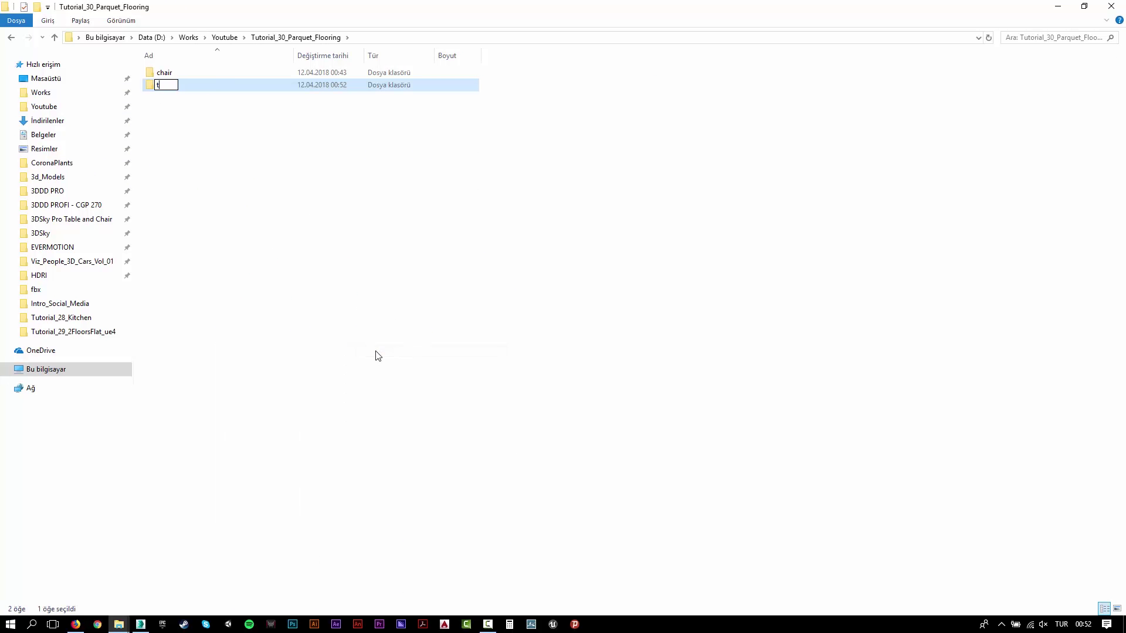
text(extures)
key(Return)
key(Return)
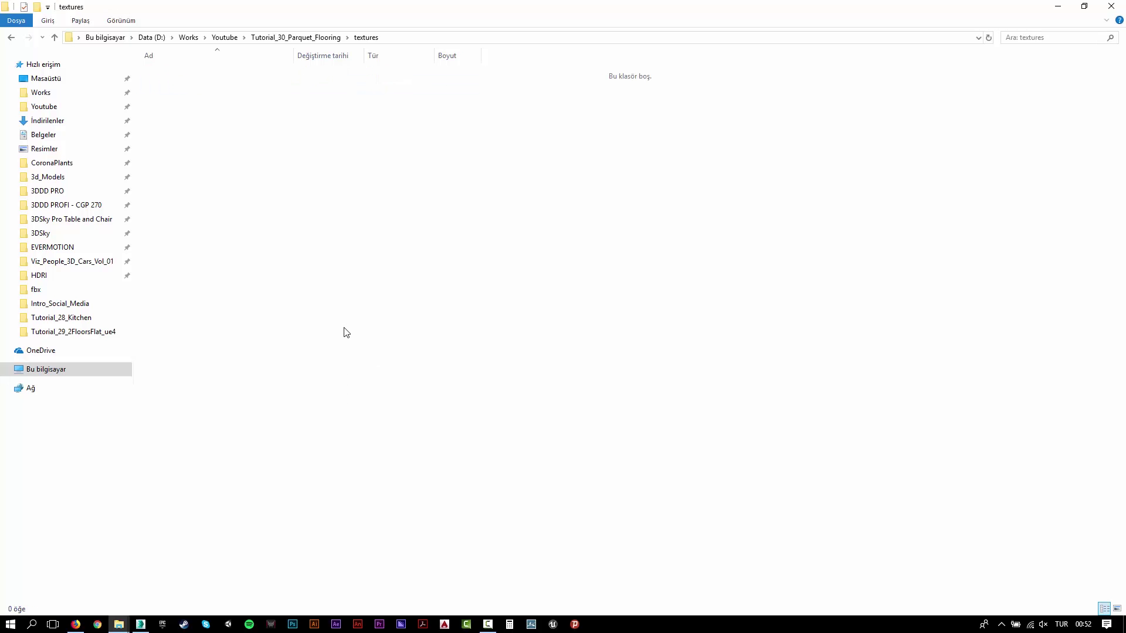
- Paste the WoodFloorB_2048 normal, roughness and albedo TIFF files into the new textures folder
key(ctrl+v)
click(345, 330)
key(alt+Tab)
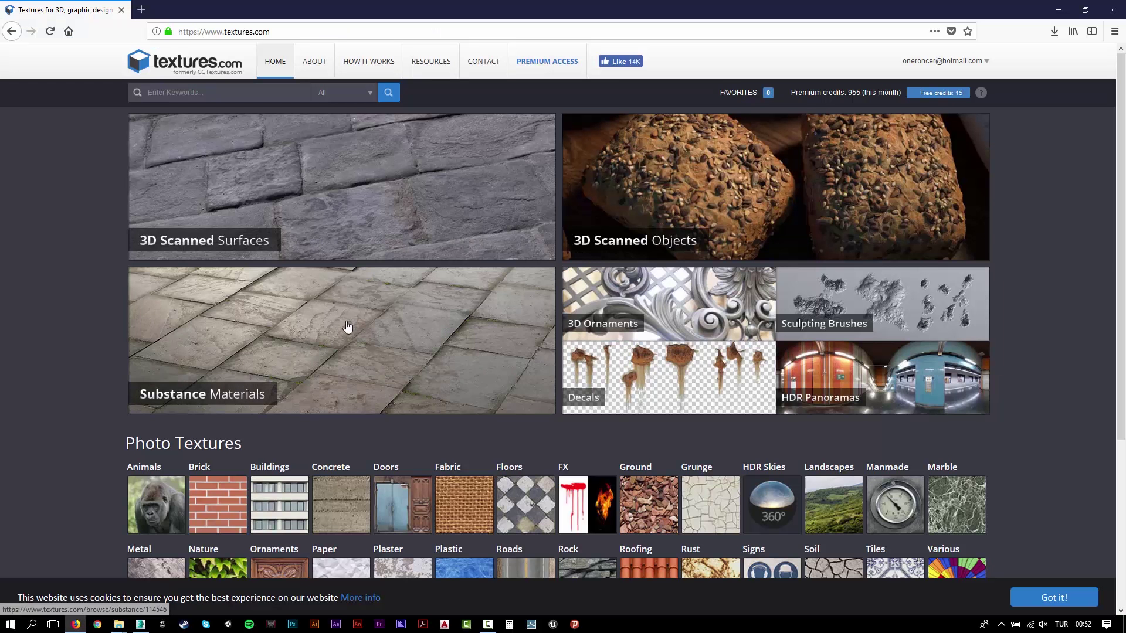
- Minimize the browser, switch to 3ds Max and open the Slate Material Editor
click(1058, 10)
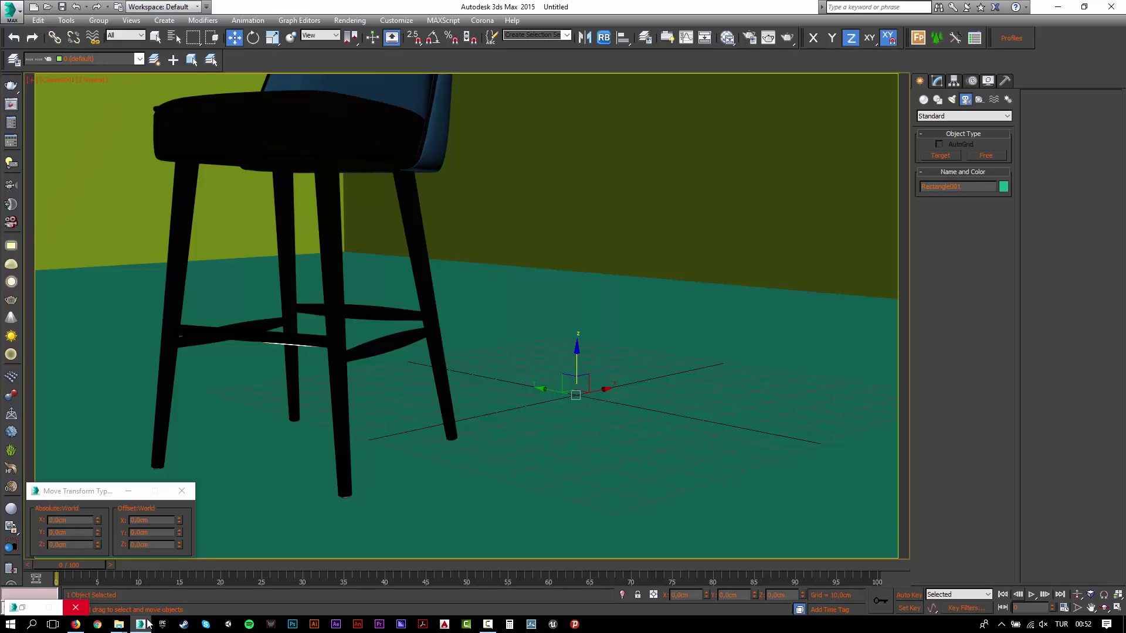
click(140, 624)
click(728, 39)
right_click(477, 309)
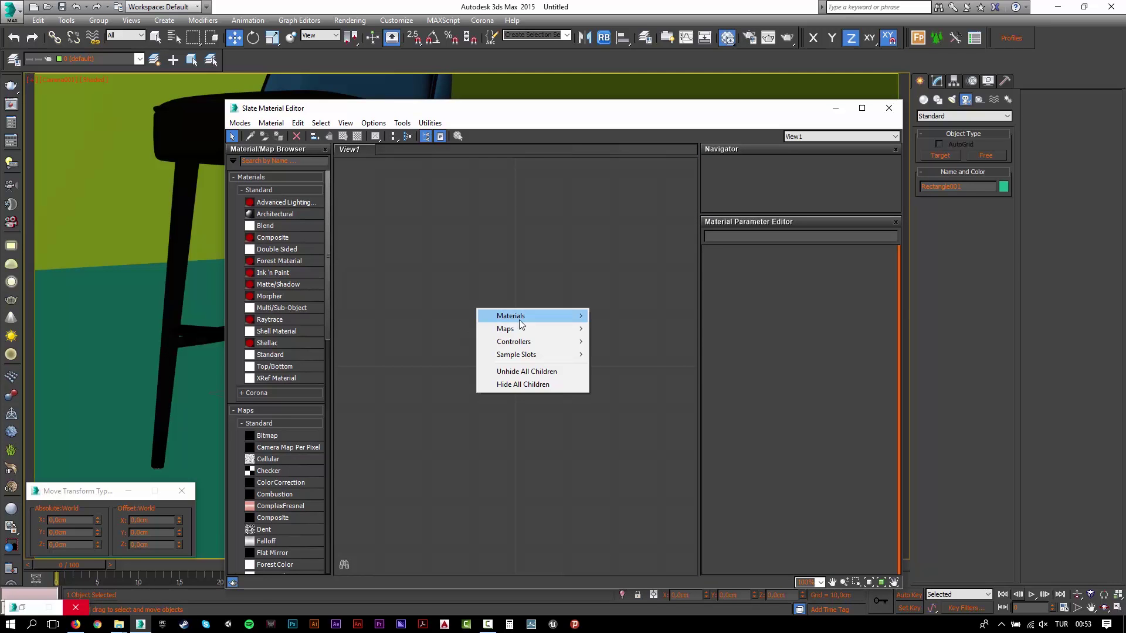
mouse_move(535, 318)
click(429, 228)
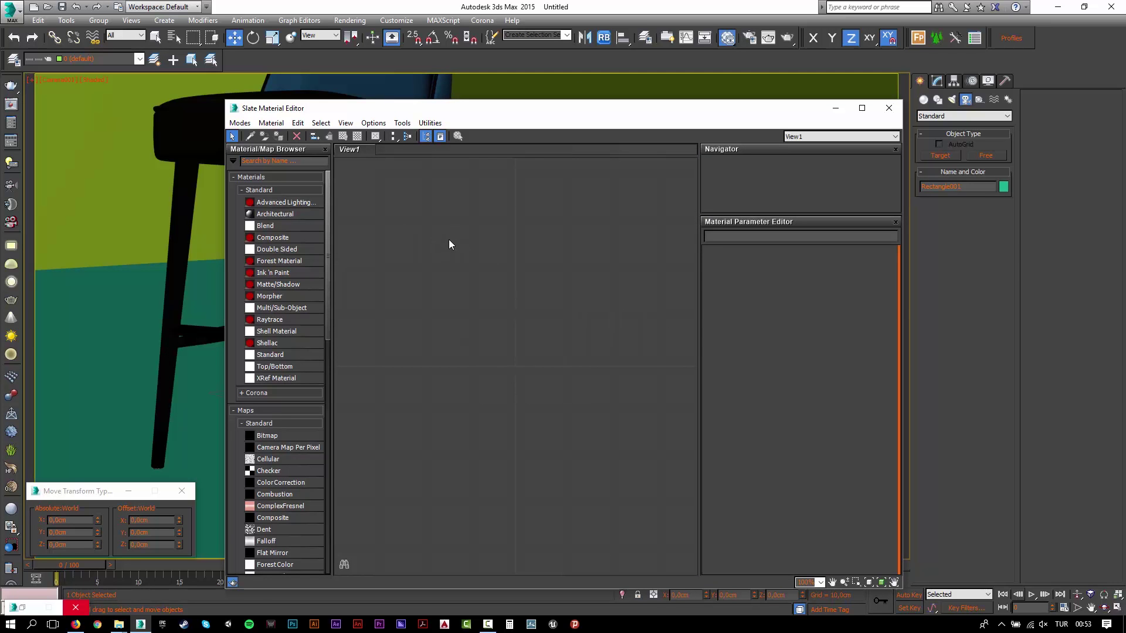
- Add a CoronaMtl material node to the empty material view and maximize the Slate Material Editor
right_click(450, 243)
mouse_move(513, 245)
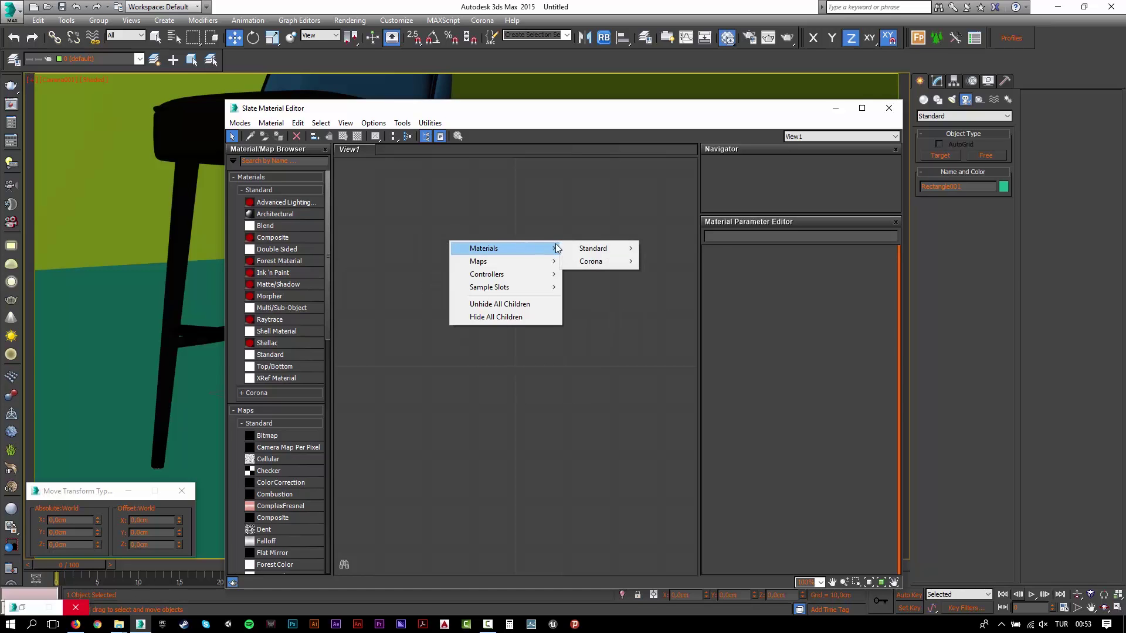
mouse_move(631, 267)
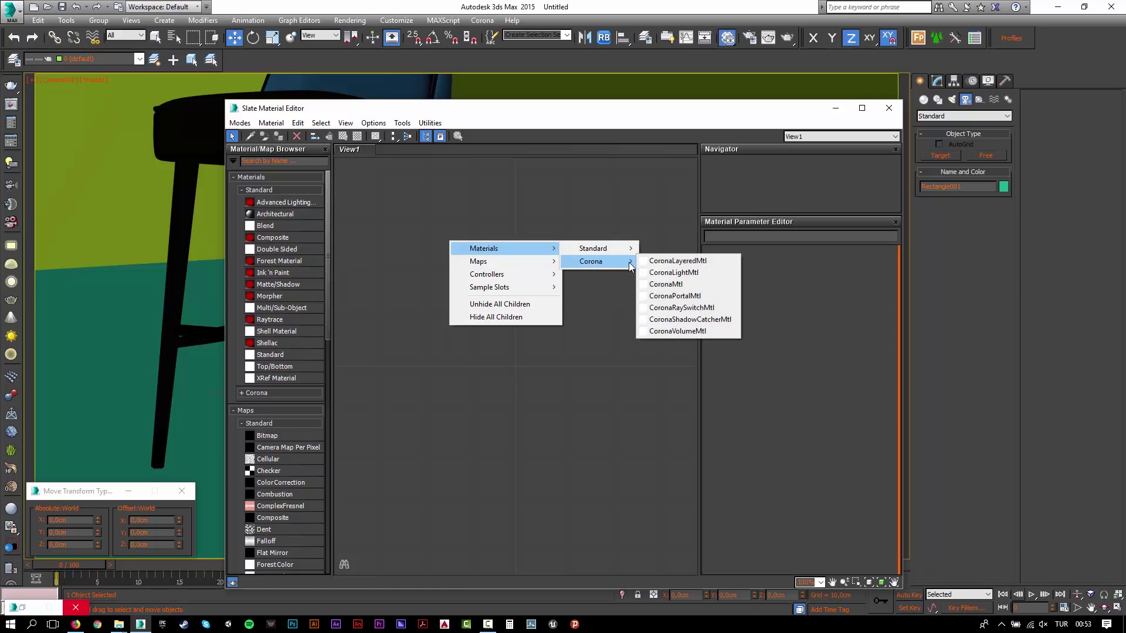
click(667, 284)
drag(484, 258, 633, 258)
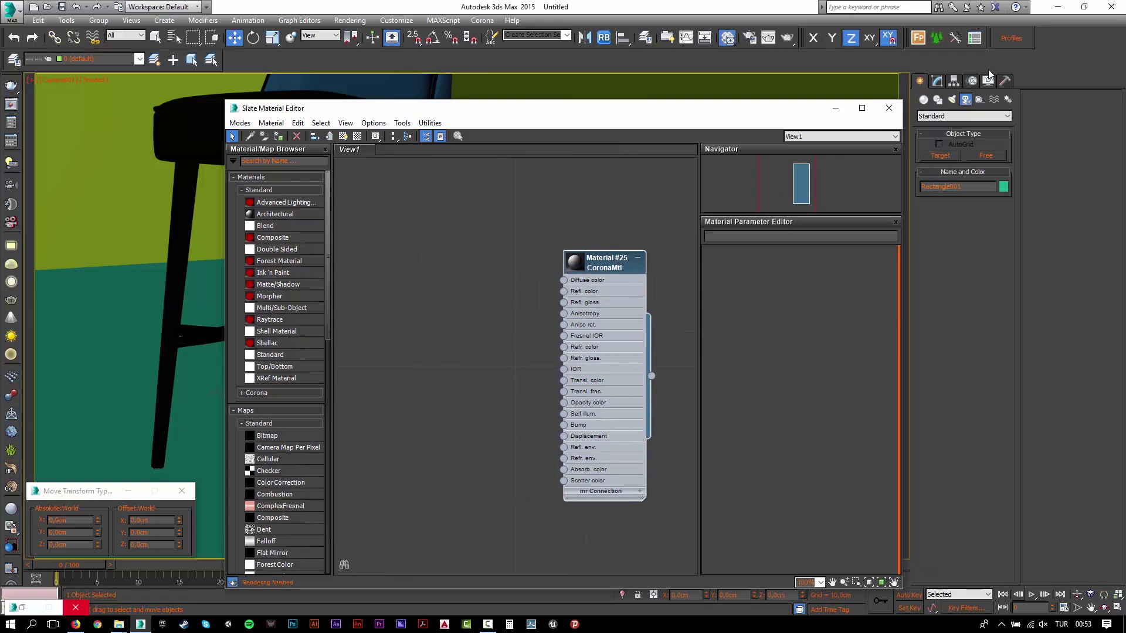
click(862, 108)
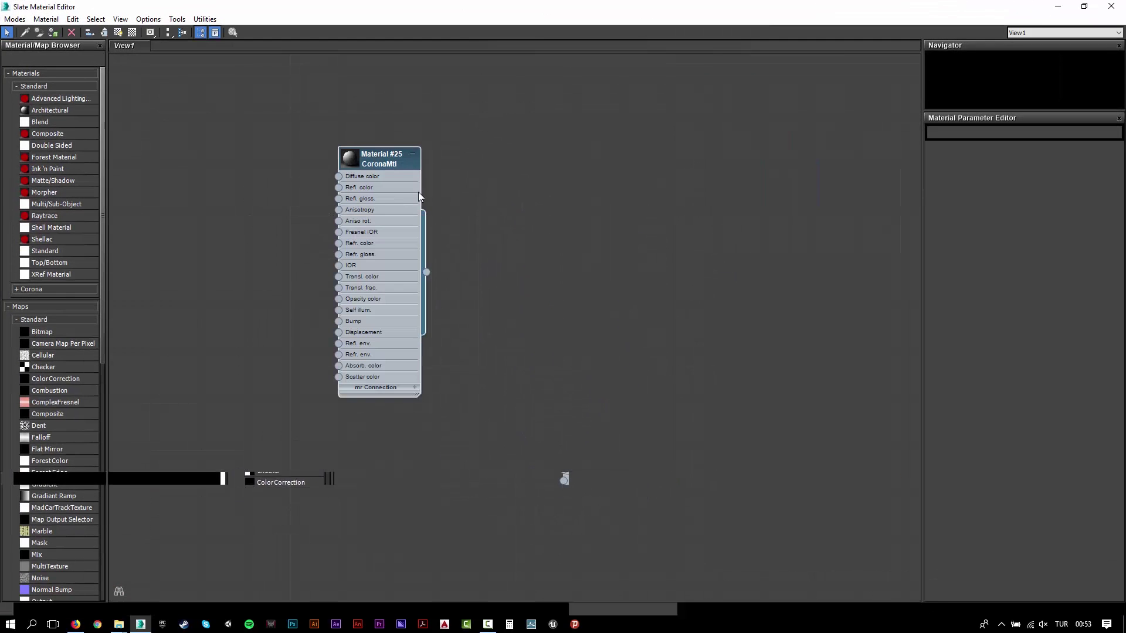
- Show the textures folder in a smaller window over the Slate Material Editor and widen its name column to fit
click(119, 629)
click(166, 588)
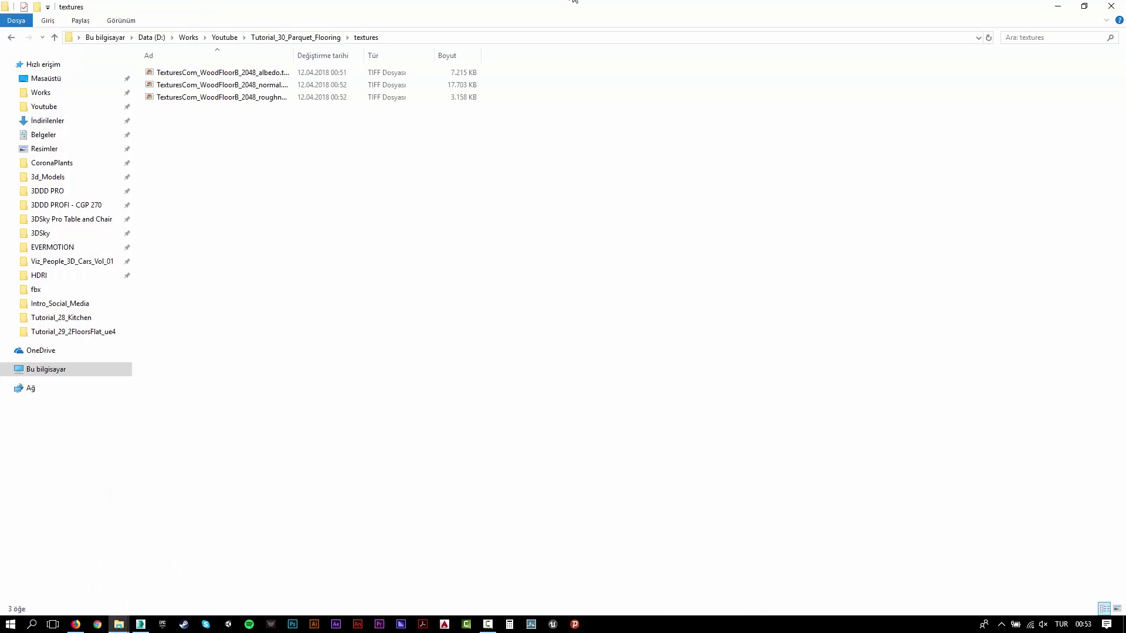
drag(431, 18, 800, 194)
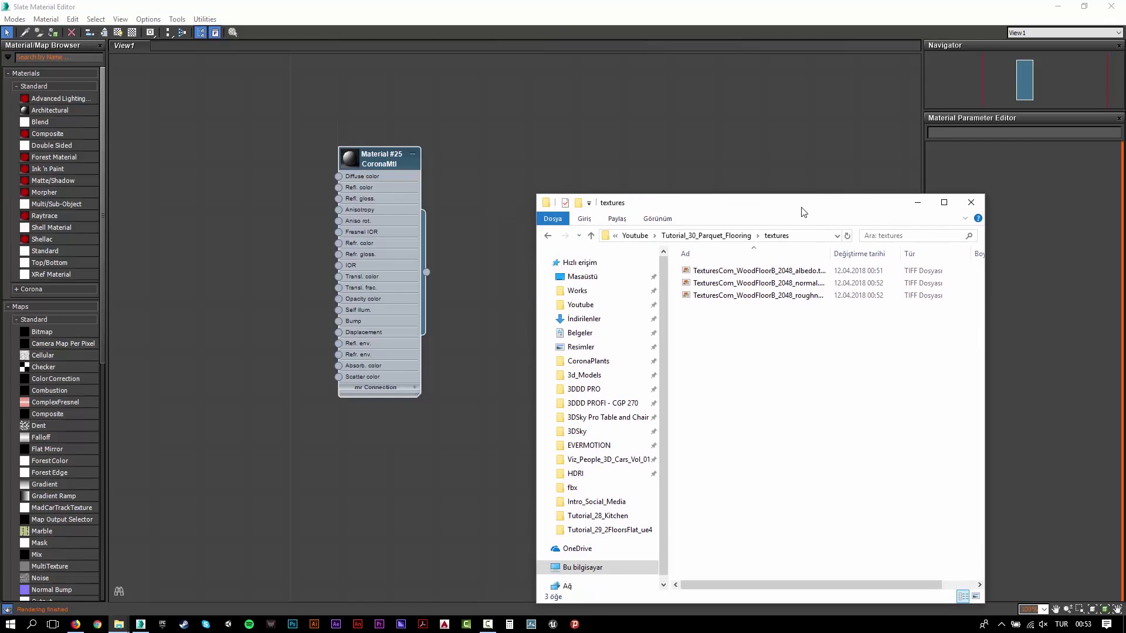
double_click(831, 256)
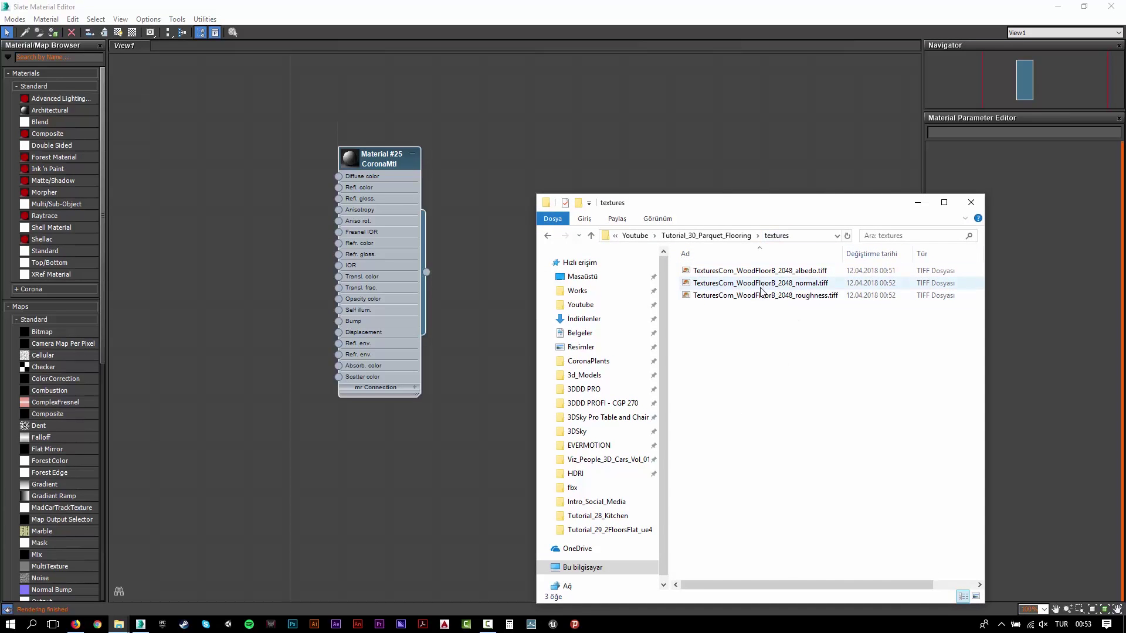
- Bring the WoodFloorB_2048 normal, roughness and albedo TIFF files into the material view as bitmap nodes
drag(763, 283, 261, 170)
drag(192, 154, 192, 153)
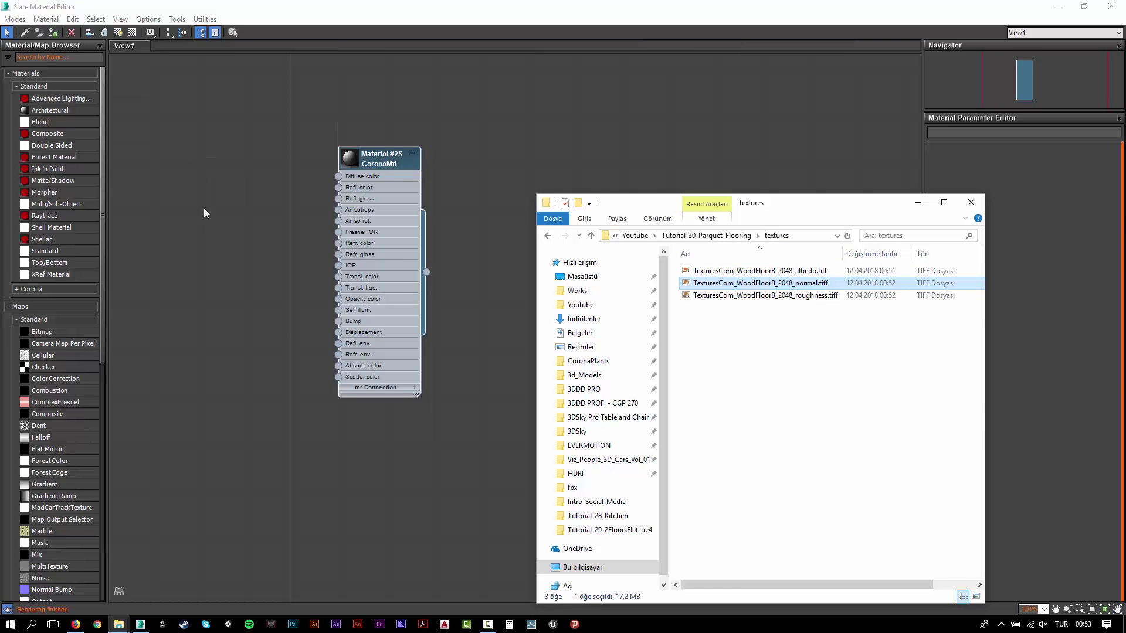
drag(753, 296, 158, 260)
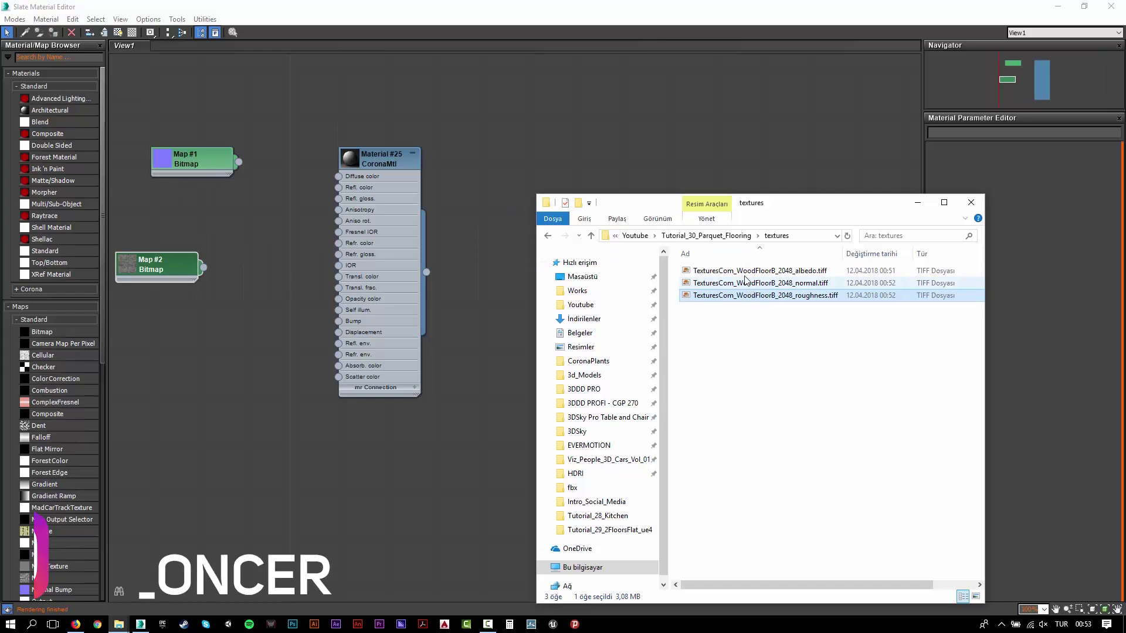
drag(757, 271, 217, 339)
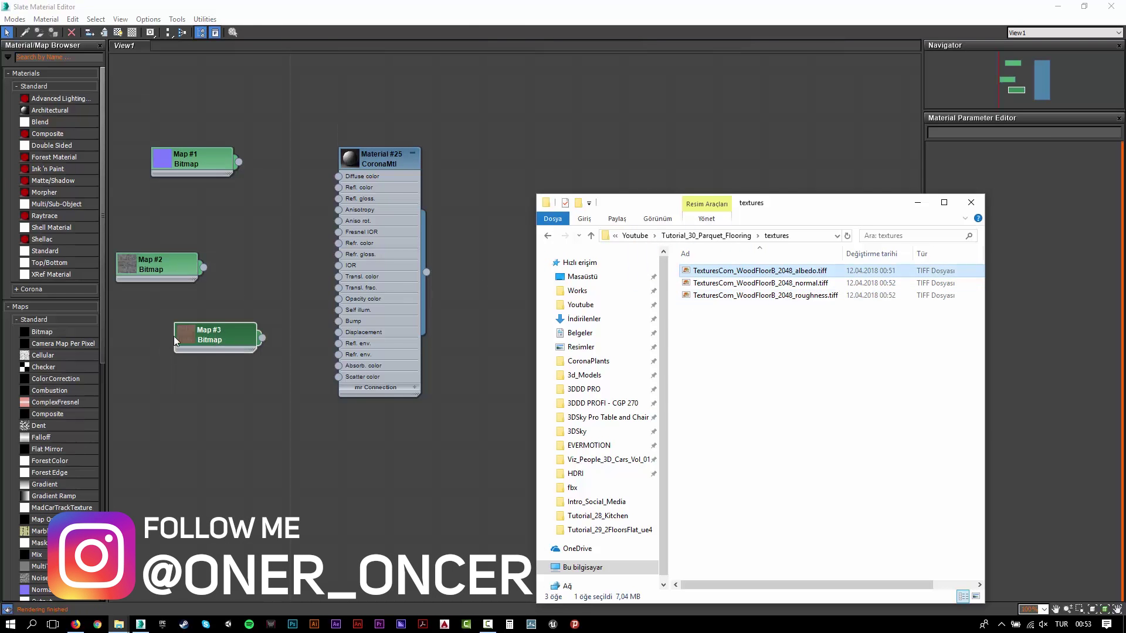
- Enlarge the previews of the CoronaMtl and albedo bitmap nodes and connect the albedo to the material's Diffuse color
click(392, 181)
double_click(384, 160)
drag(385, 161, 560, 254)
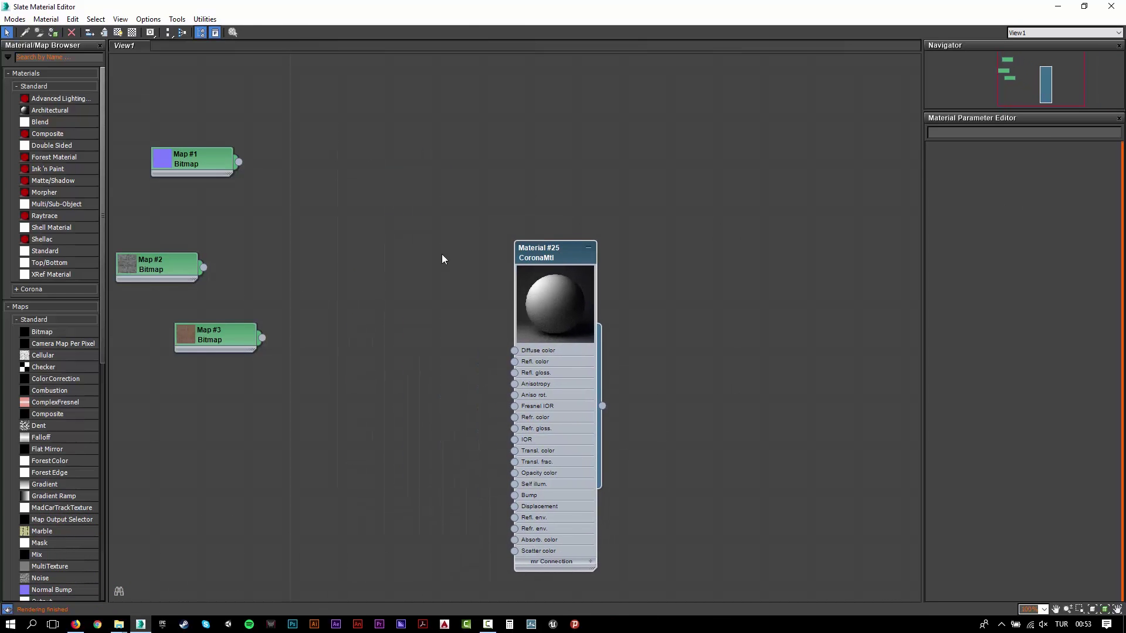
double_click(218, 335)
drag(218, 335, 326, 303)
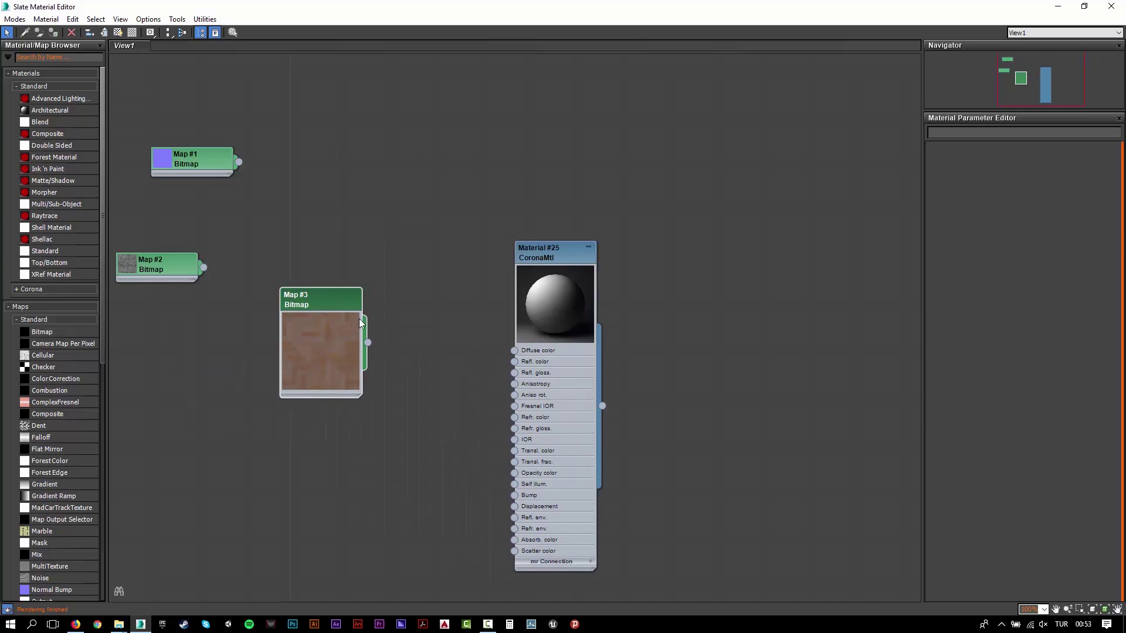
drag(368, 343, 514, 350)
drag(355, 310, 379, 274)
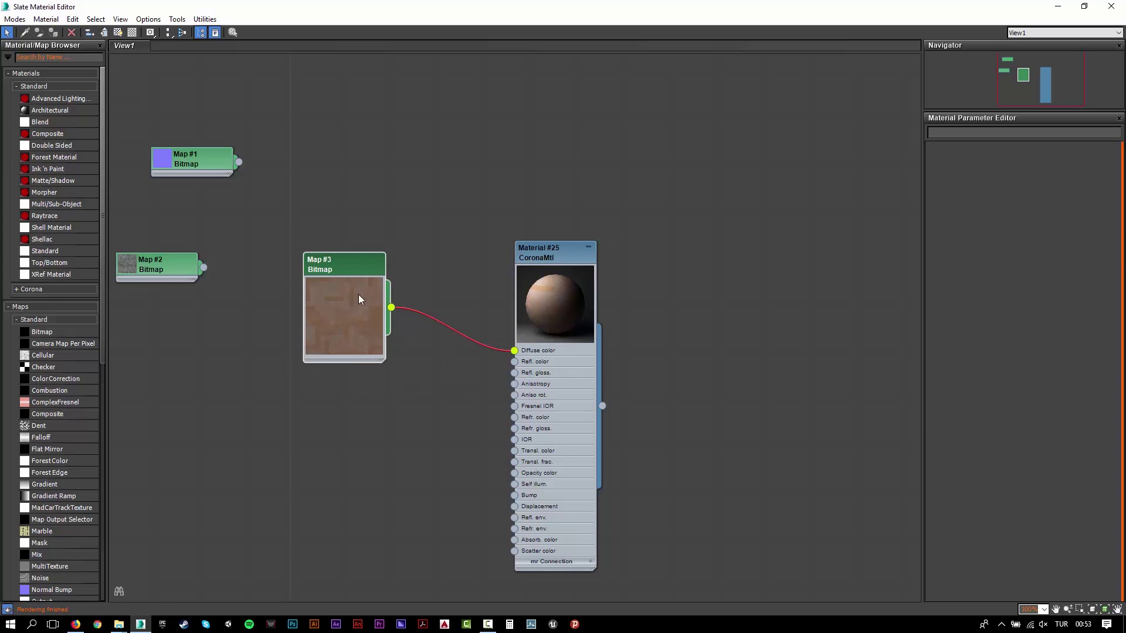
- Place the roughness bitmap below the albedo with a large preview and connect it to Refl. color and Refl. gloss
middle_drag(339, 388, 410, 344)
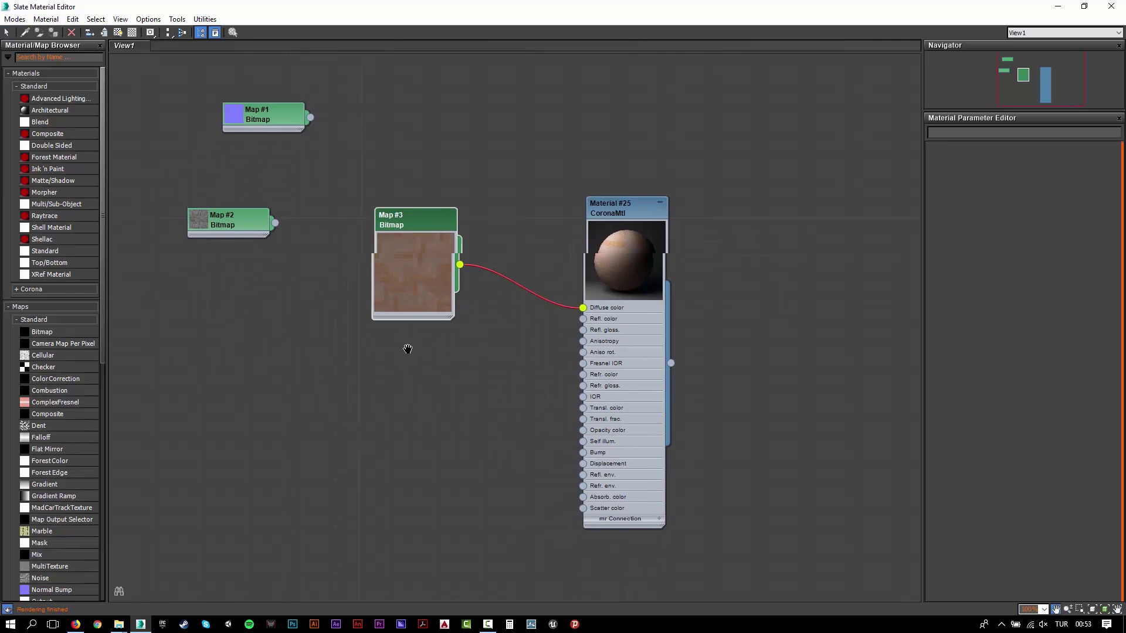
double_click(198, 228)
drag(245, 263, 413, 348)
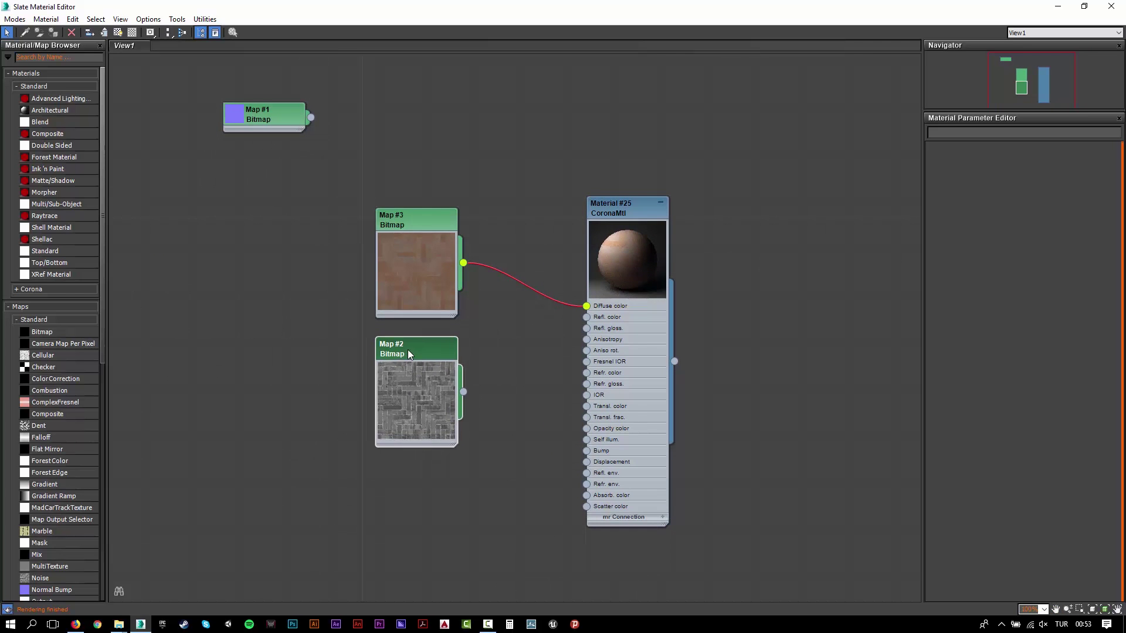
double_click(411, 349)
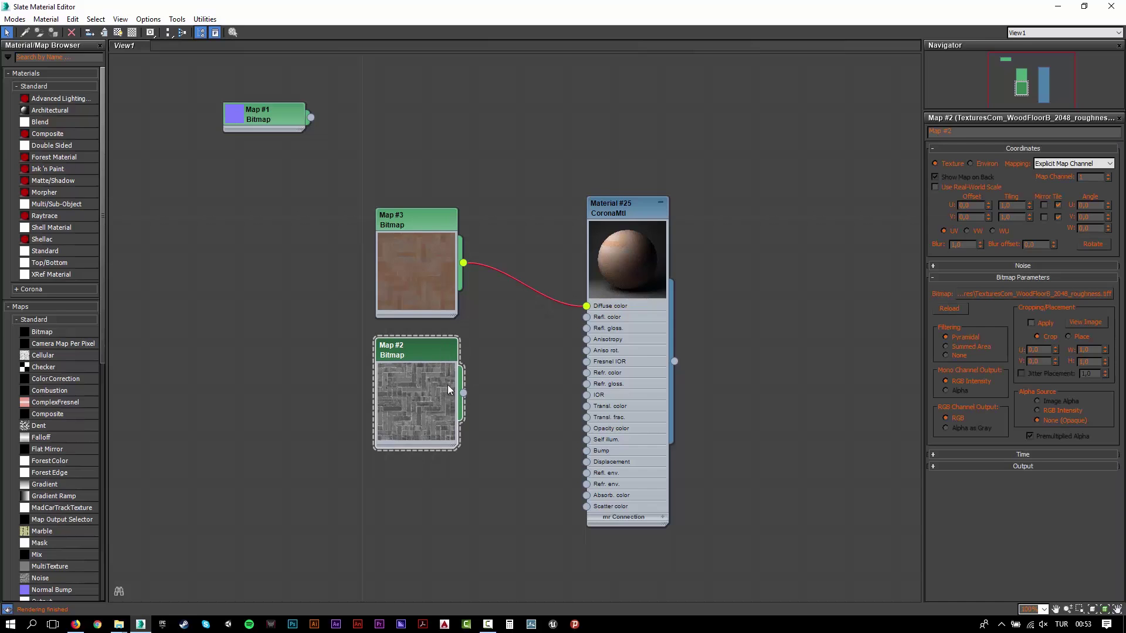
drag(463, 393, 587, 318)
drag(463, 393, 588, 329)
- Enlarge the normal bitmap node's preview and move the node below the roughness bitmap
click(234, 113)
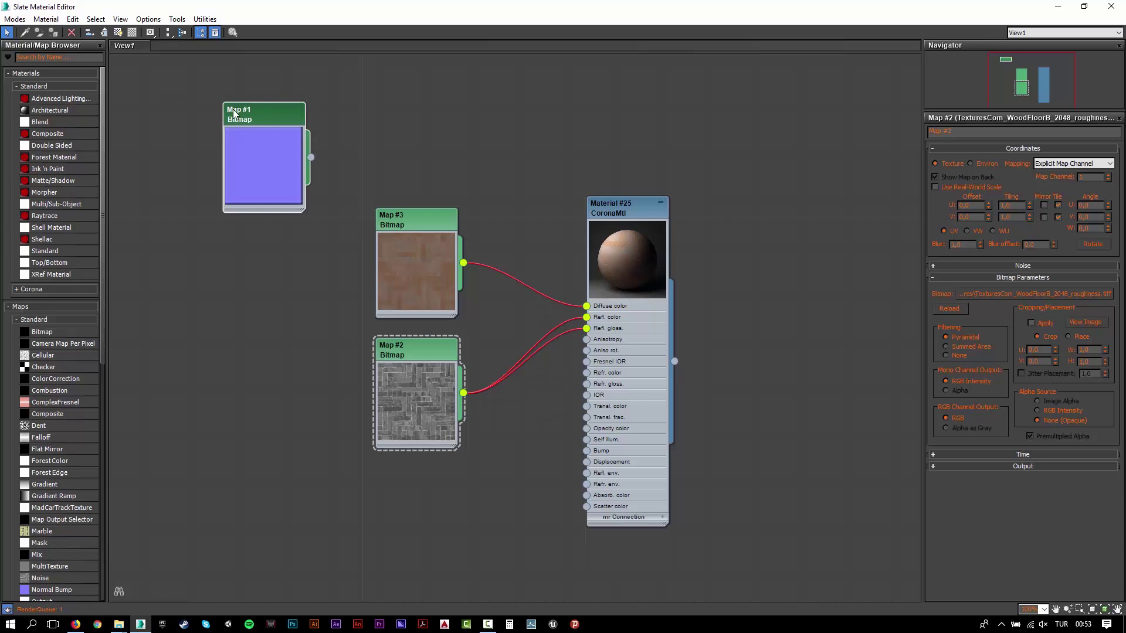
drag(248, 143, 254, 420)
middle_drag(295, 445, 323, 330)
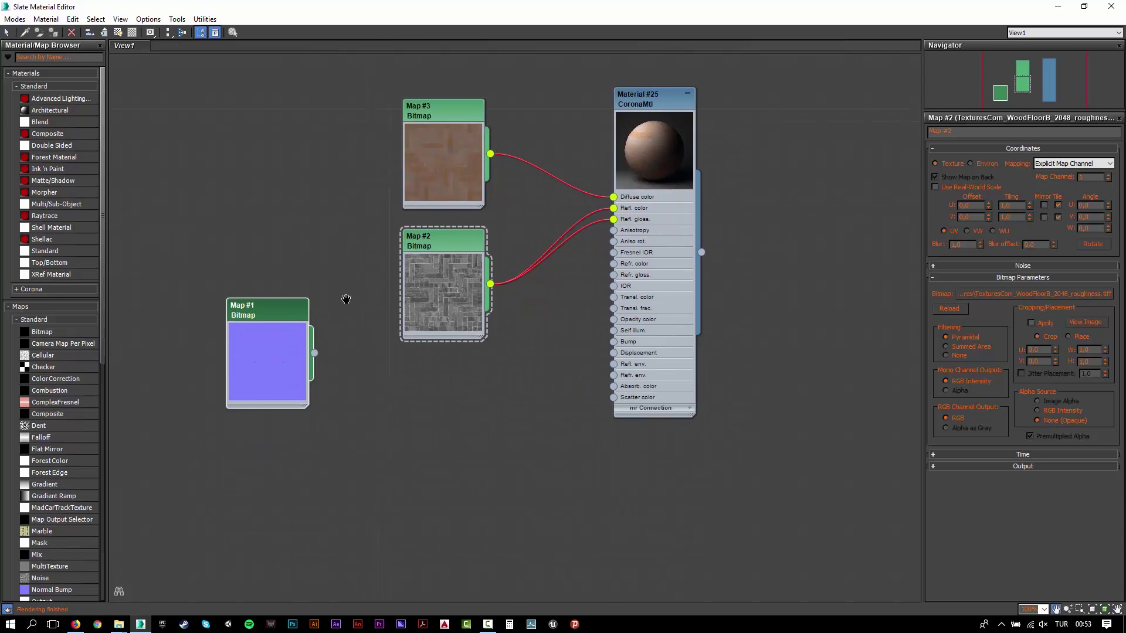
drag(280, 312, 315, 450)
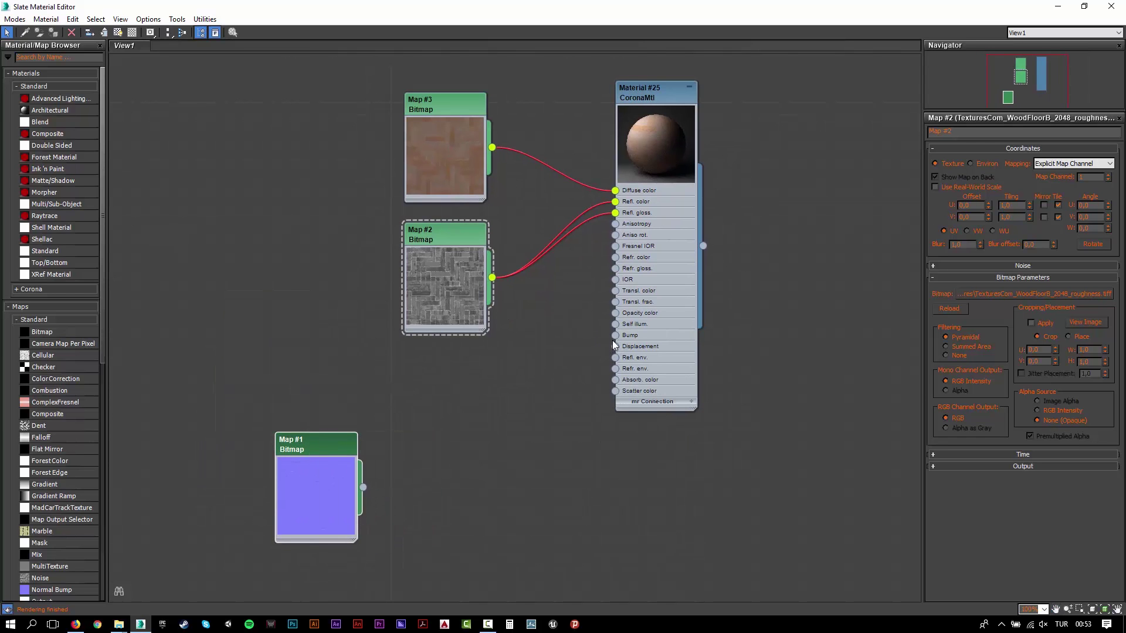
- Add a CoronaNormal map to the material's Bump input and connect the normal bitmap to its Normal map input
drag(614, 337, 515, 415)
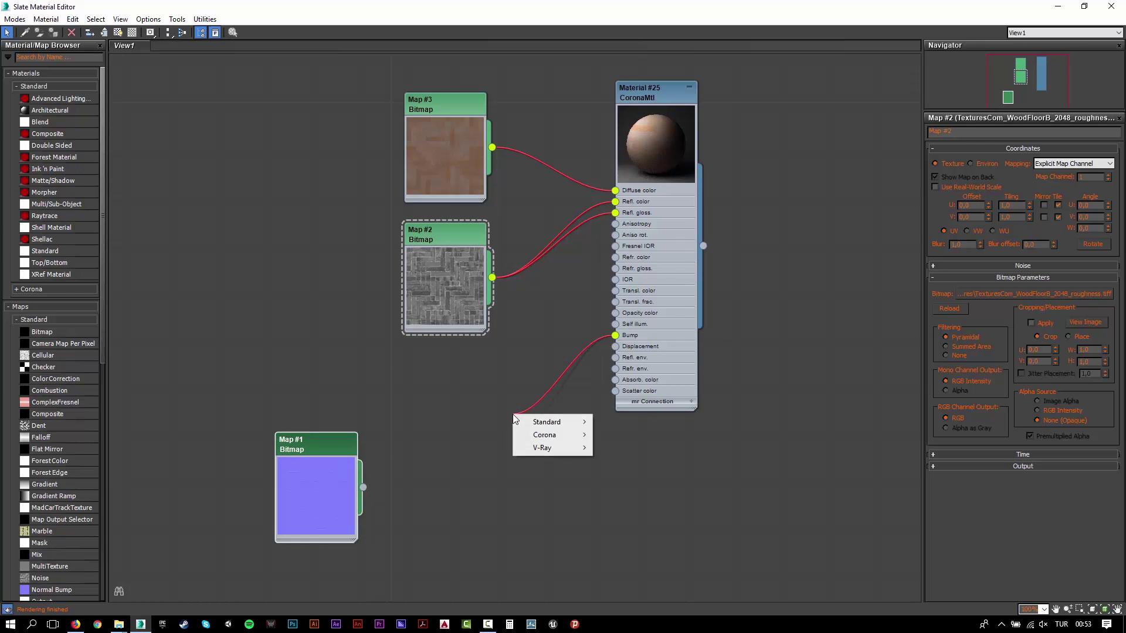
mouse_move(567, 441)
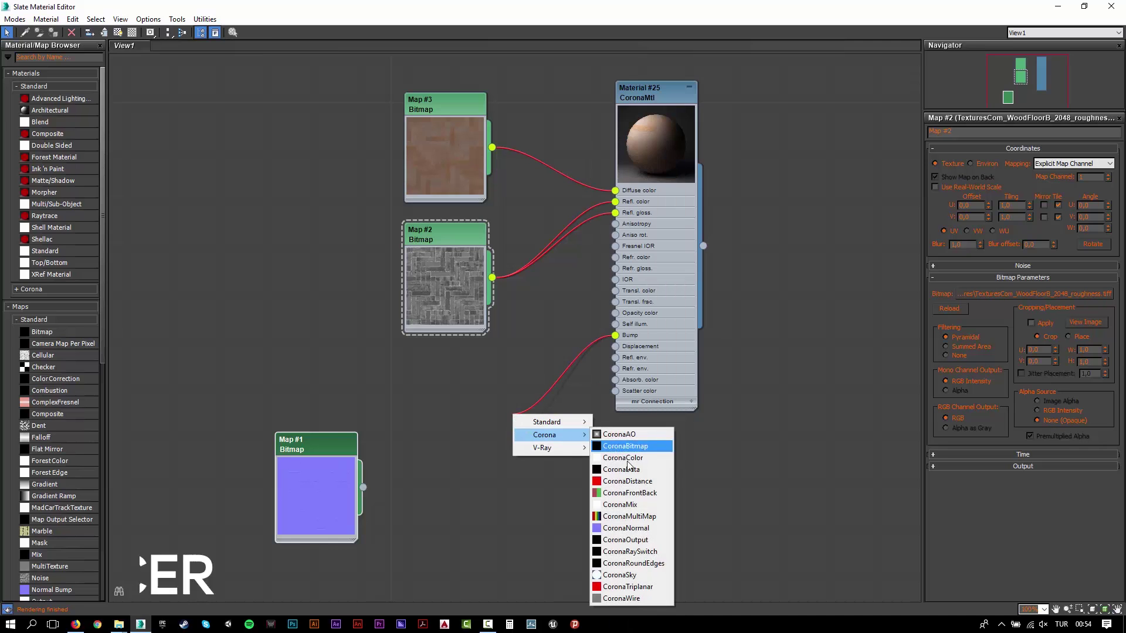
click(622, 532)
drag(522, 427, 487, 427)
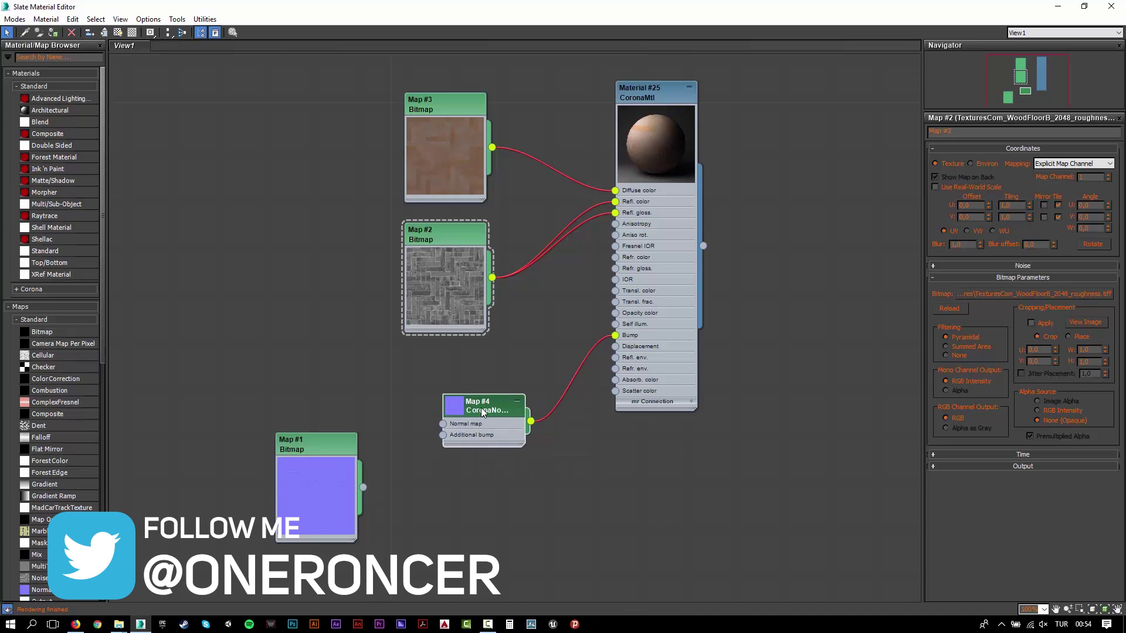
drag(364, 487, 440, 427)
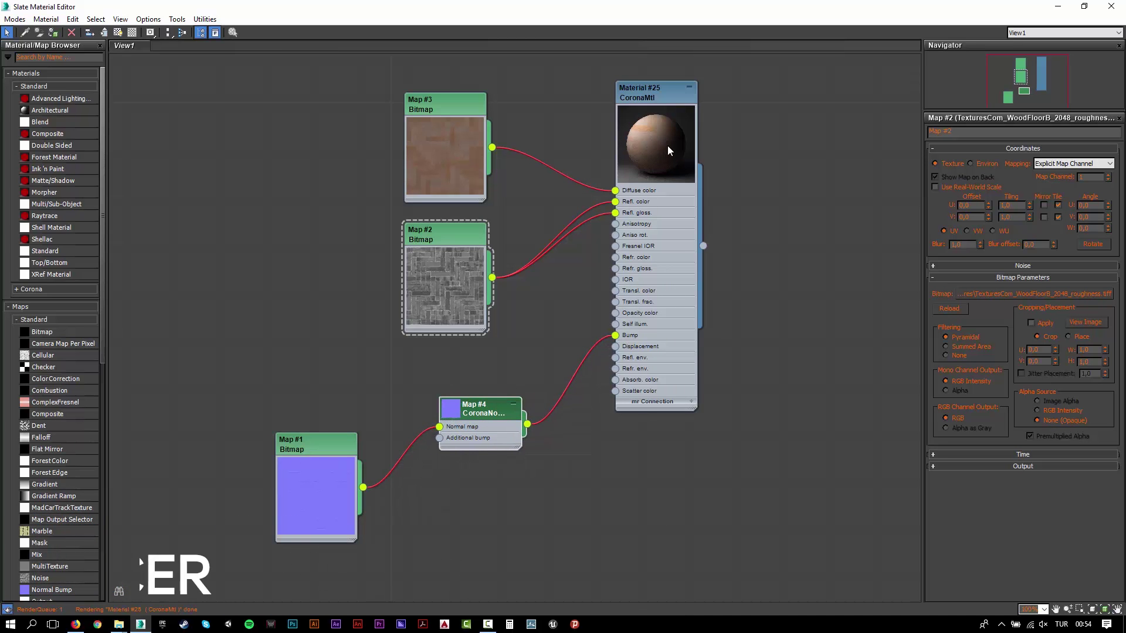
- Open the CoronaMtl material's parameters and set its reflection level to 1
drag(658, 92, 676, 139)
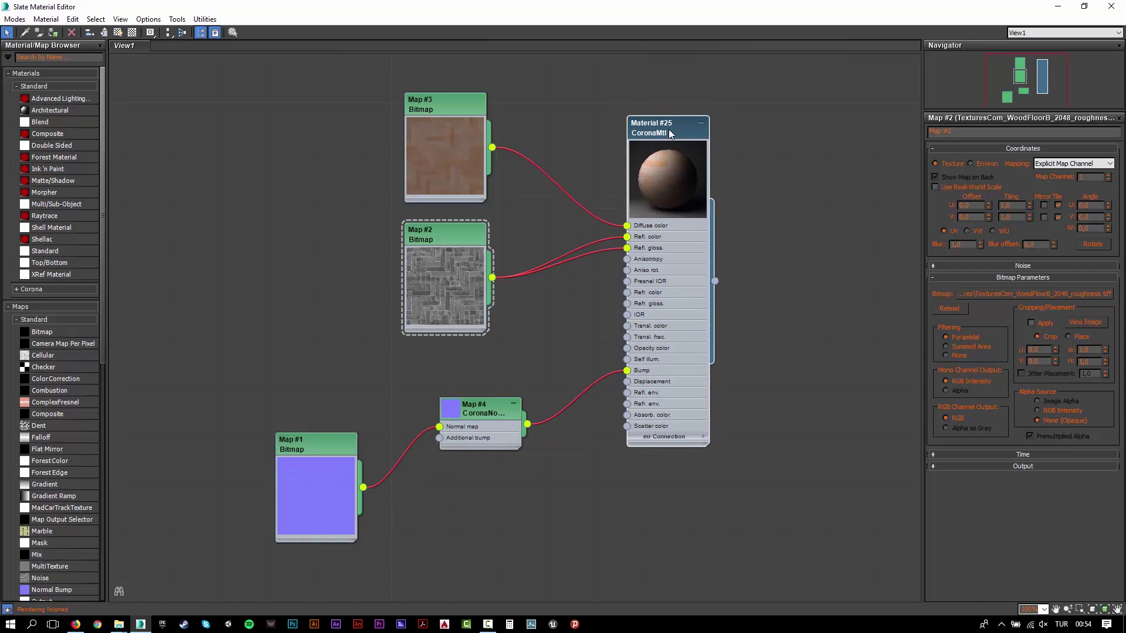
click(672, 133)
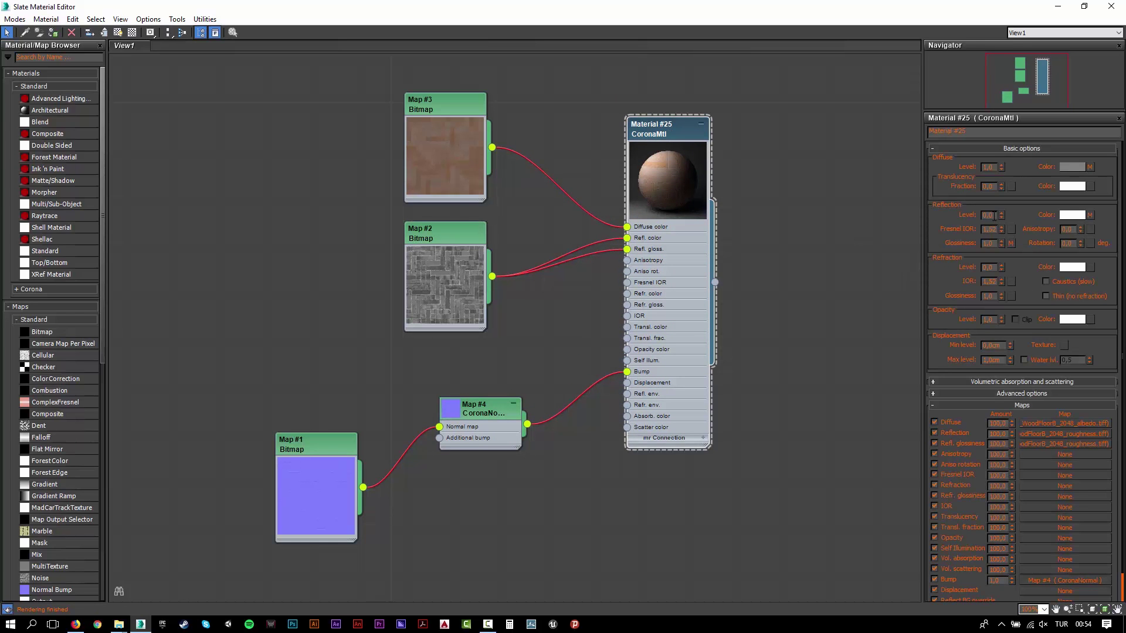
text(1)
key(Return)
- Set the parquet material's Reflection map amount to 80, its Refl. glossiness map amount to 20 and its glossiness to 0.85
click(997, 434)
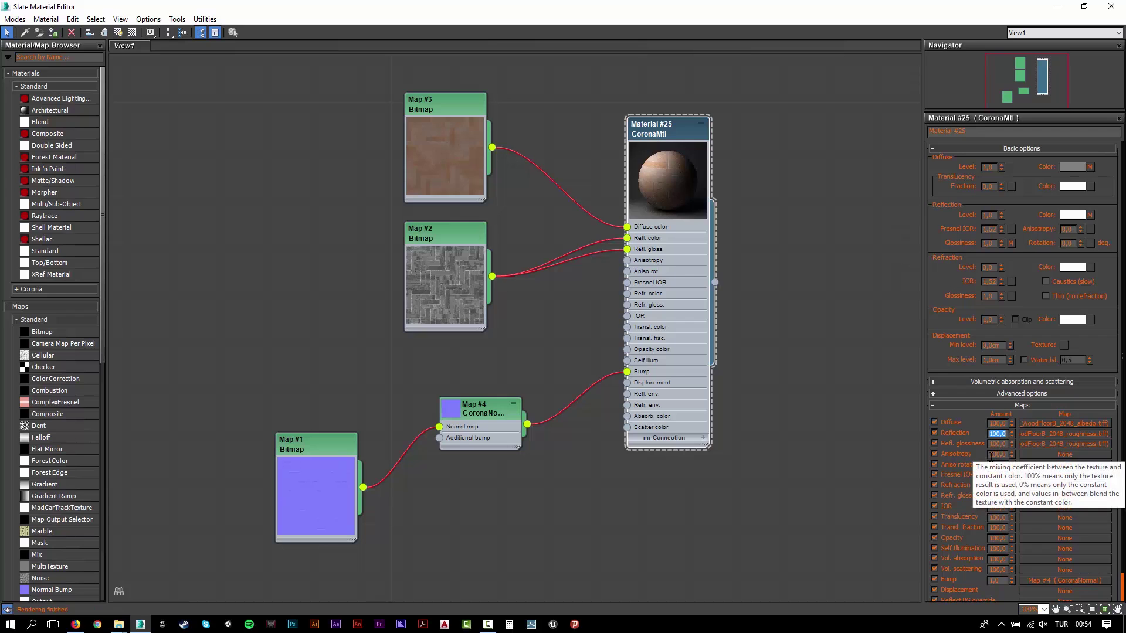
text(80)
click(997, 444)
text(20)
key(Return)
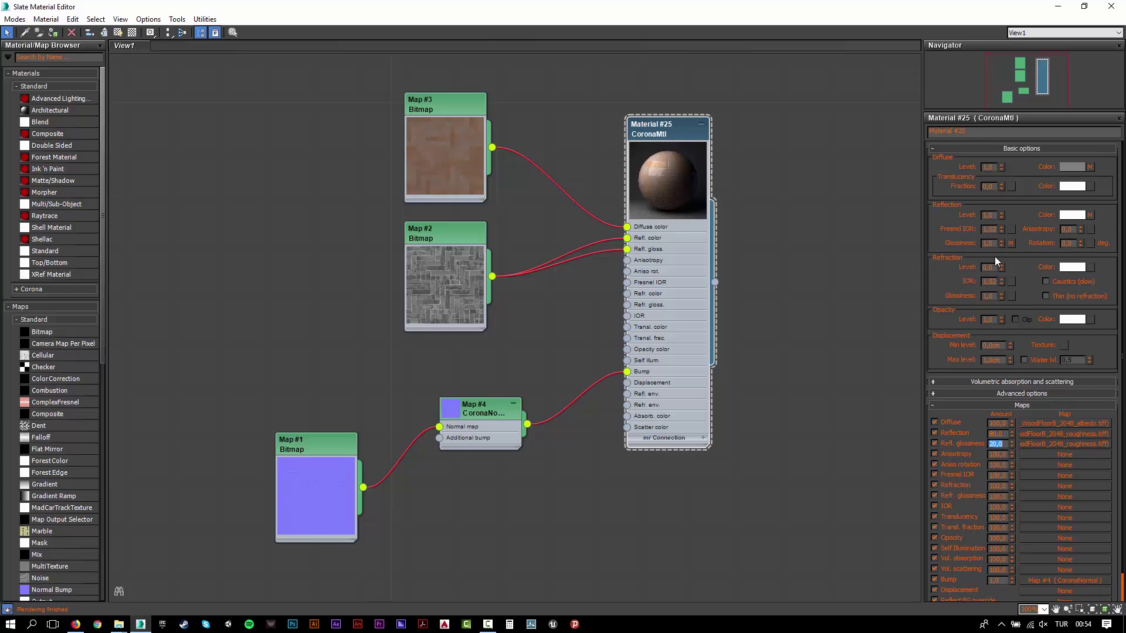
click(989, 243)
text(0,8)
key(Return)
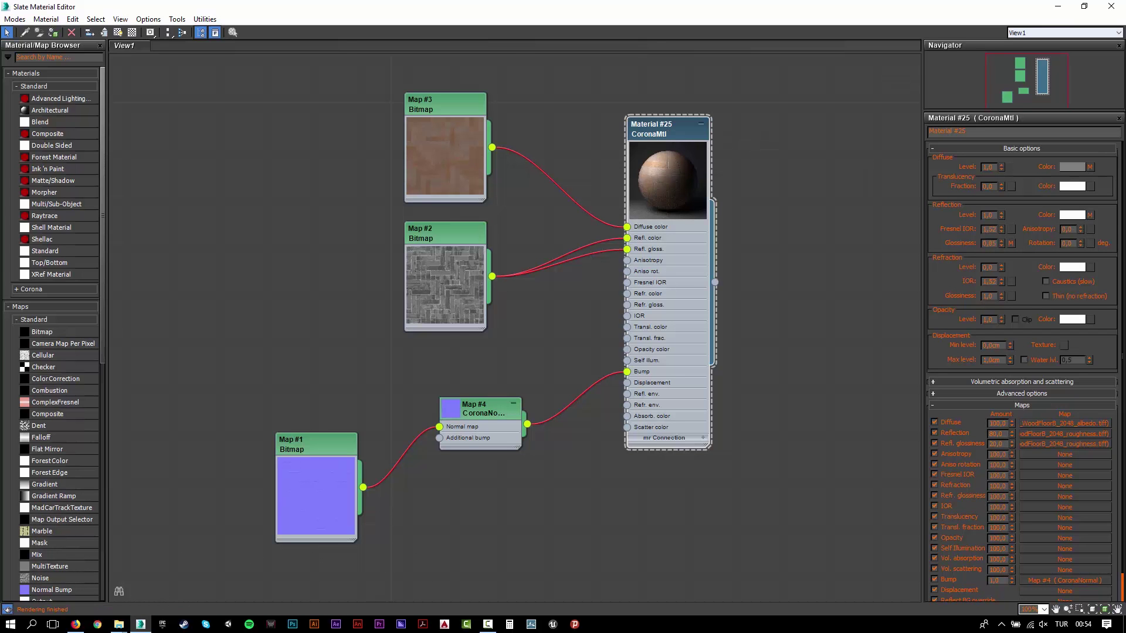
- Assign the parquet CoronaMtl to the floor and show its albedo bitmap in the viewport
click(1084, 6)
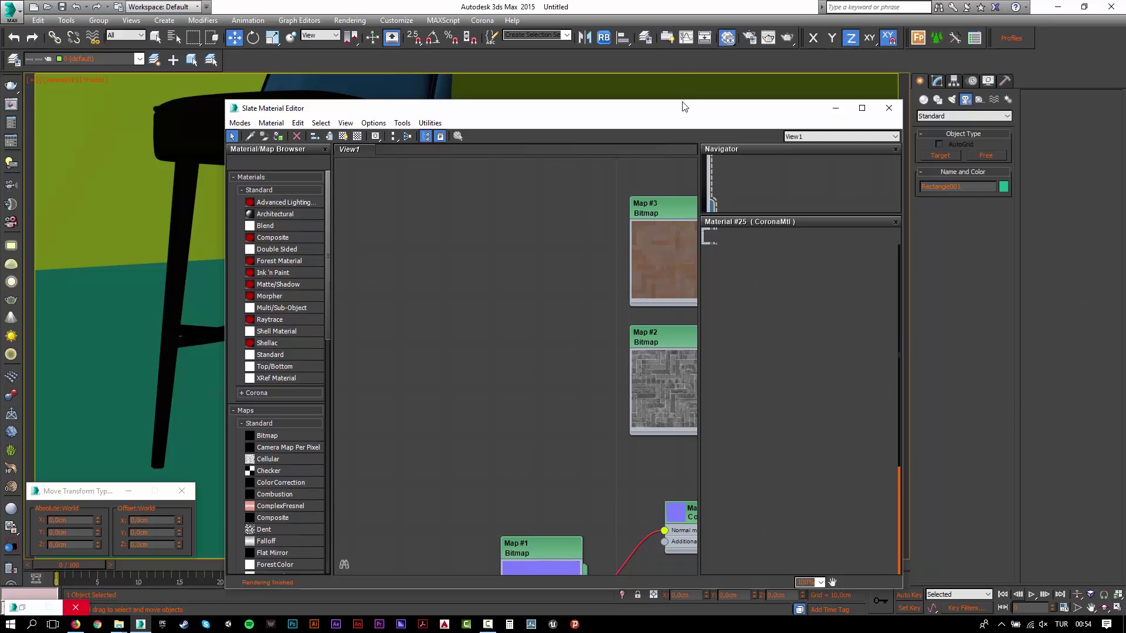
scroll(372, 335, down, 2)
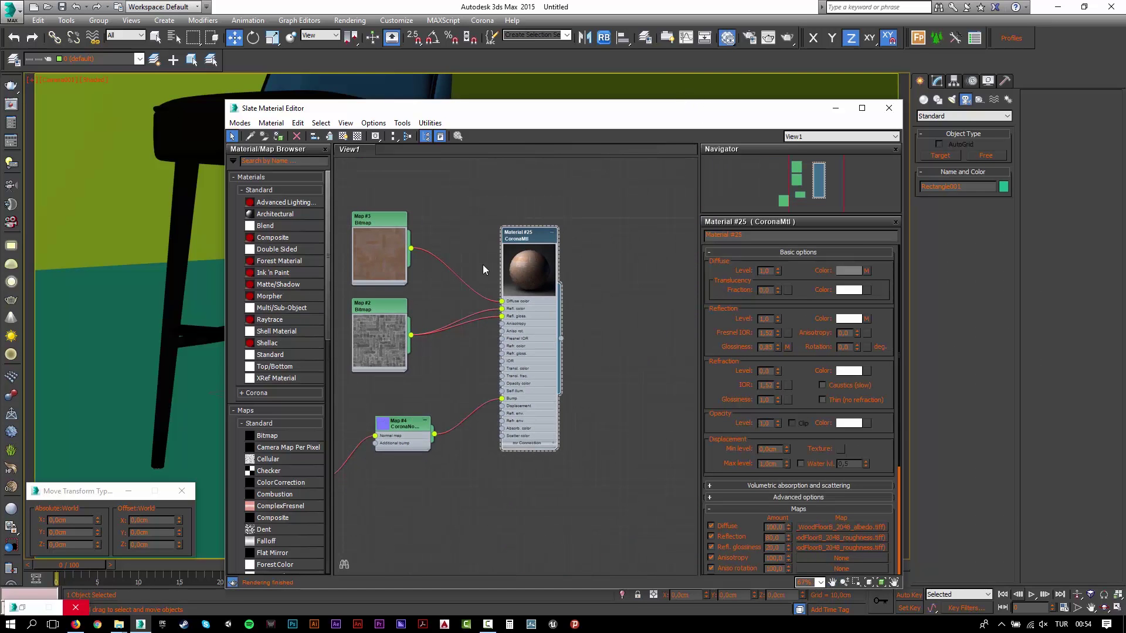
mouse_move(562, 339)
mouse_down()
mouse_move(616, 329)
mouse_move(126, 374)
mouse_up()
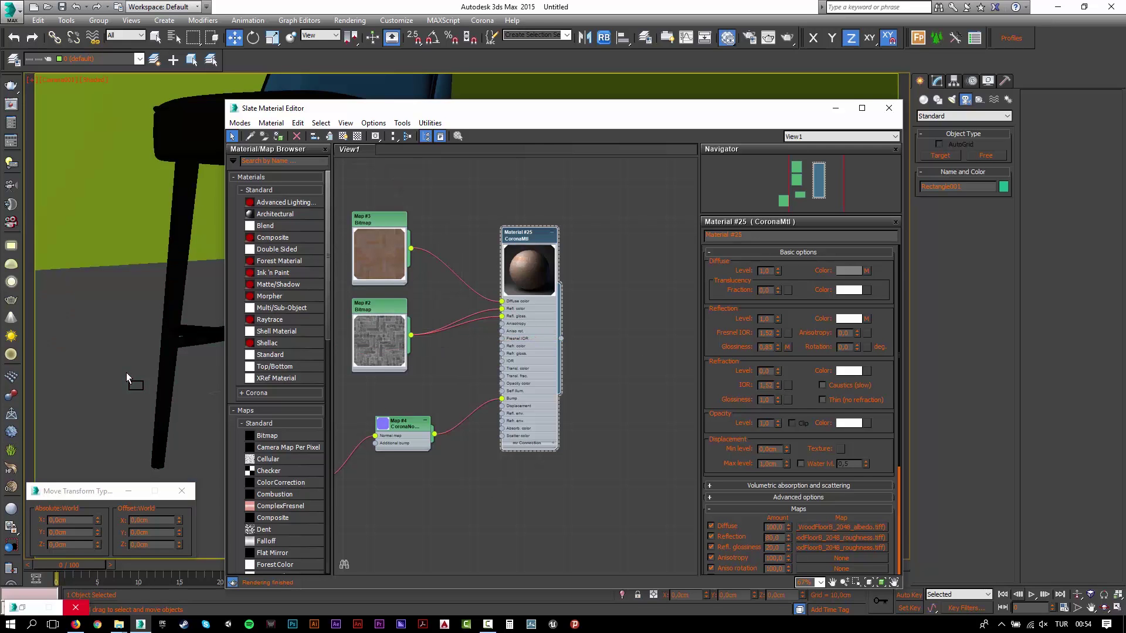
click(385, 214)
click(350, 138)
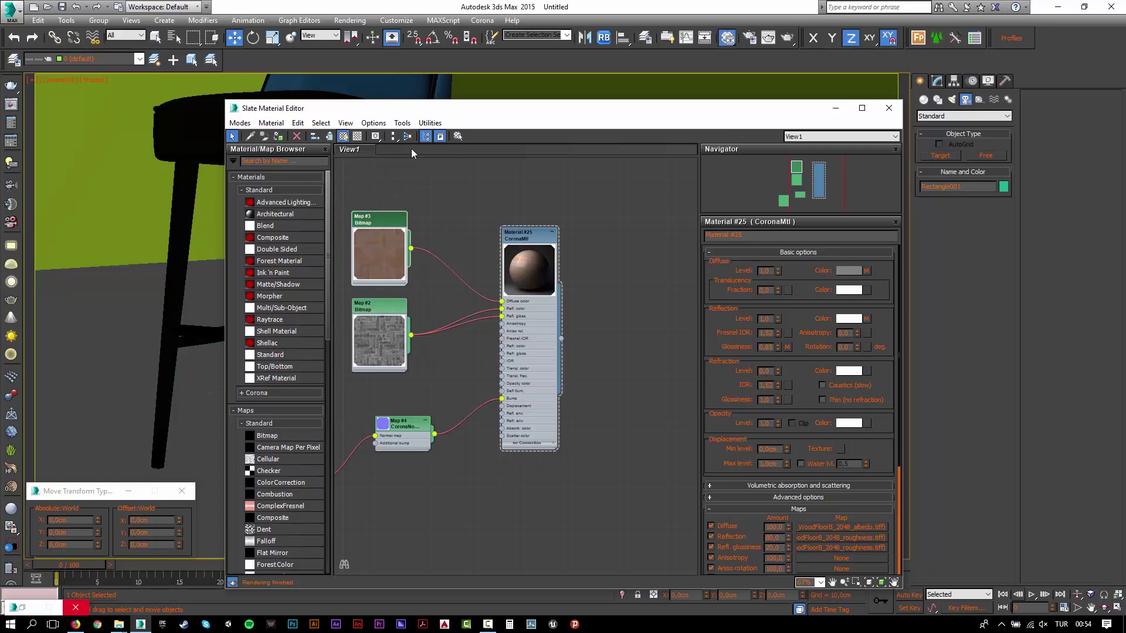
click(835, 108)
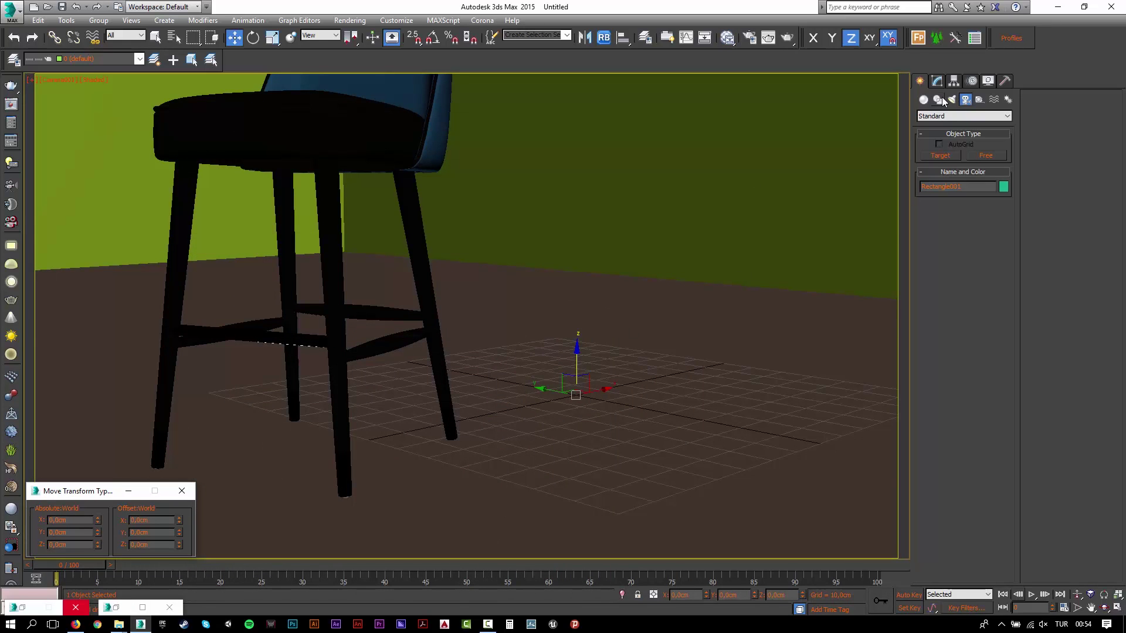
- Add a UVW Map modifier to the floor and hide the ceiling in the perspective view
click(937, 81)
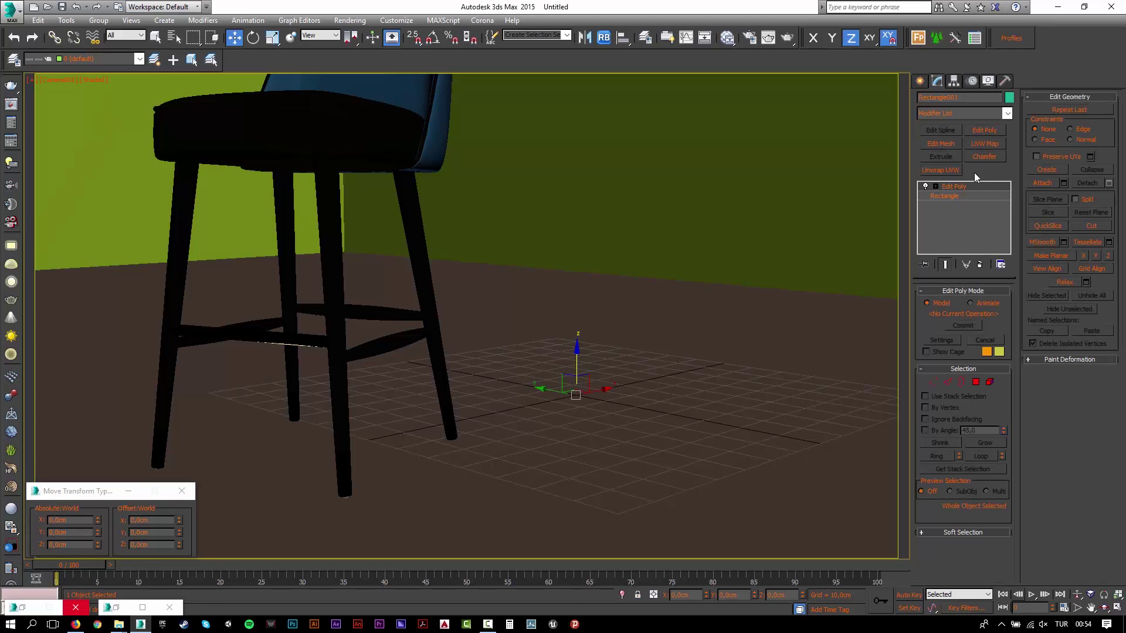
click(983, 144)
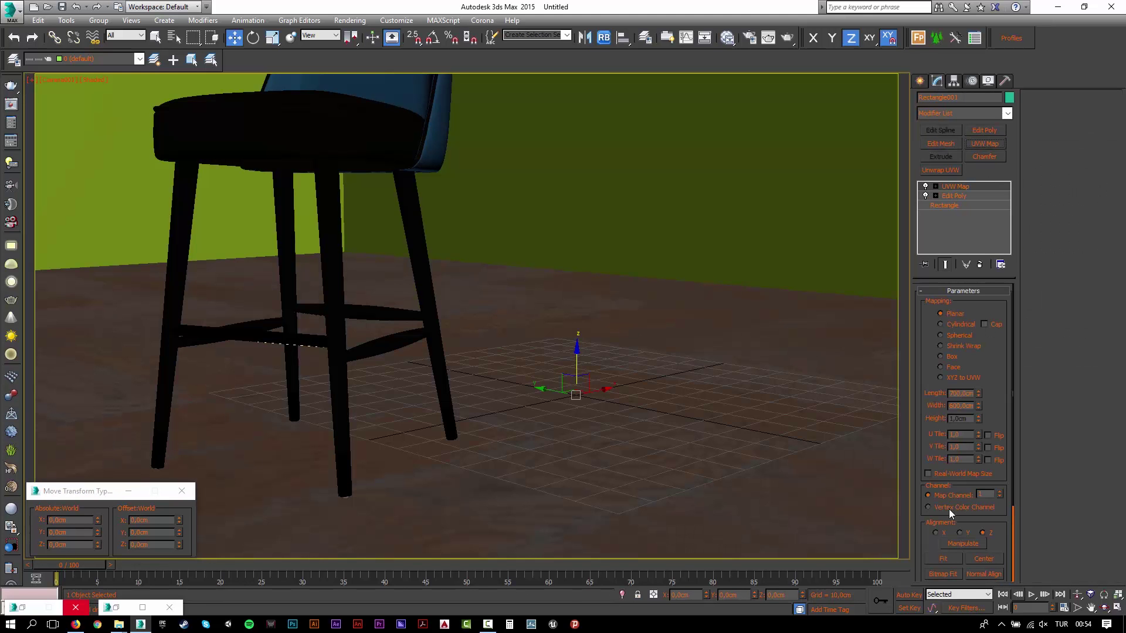
key(p)
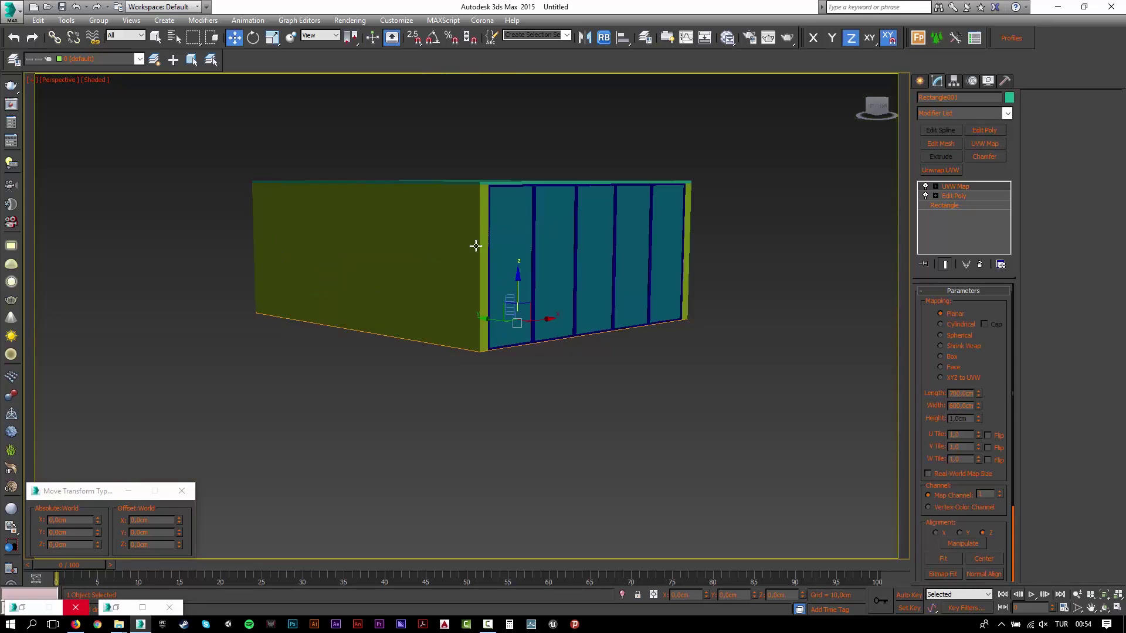
alt+middle_drag(477, 244, 469, 303)
key(Delete)
scroll(469, 291, up, 5)
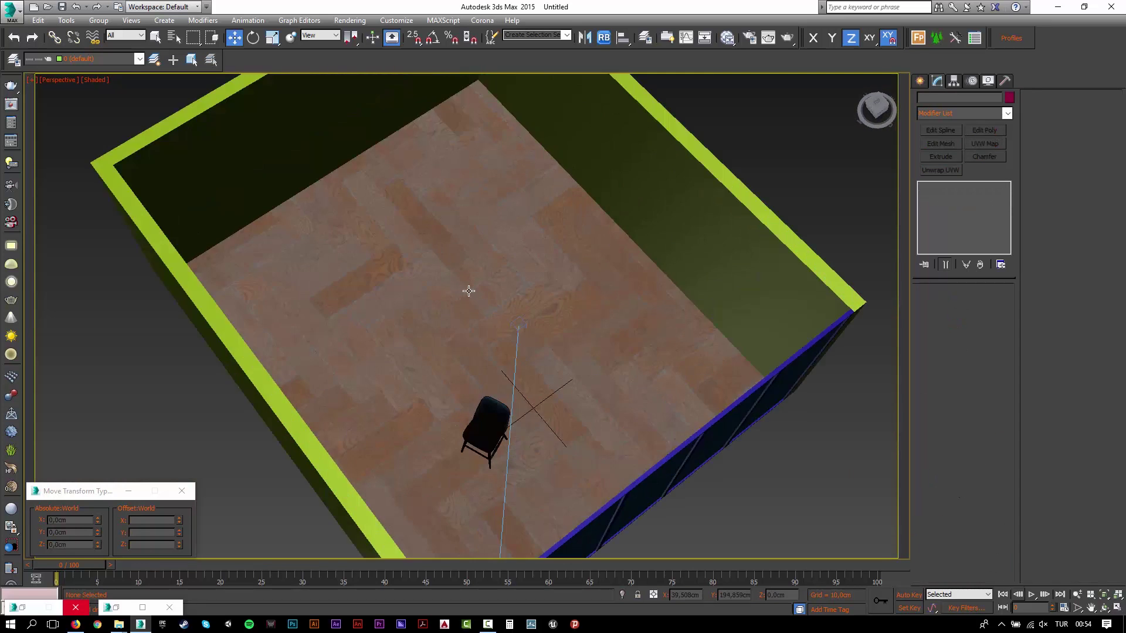
- Set the floor's UVW Map to box mapping with a length and width of 150 cm, then return to the camera view
click(469, 291)
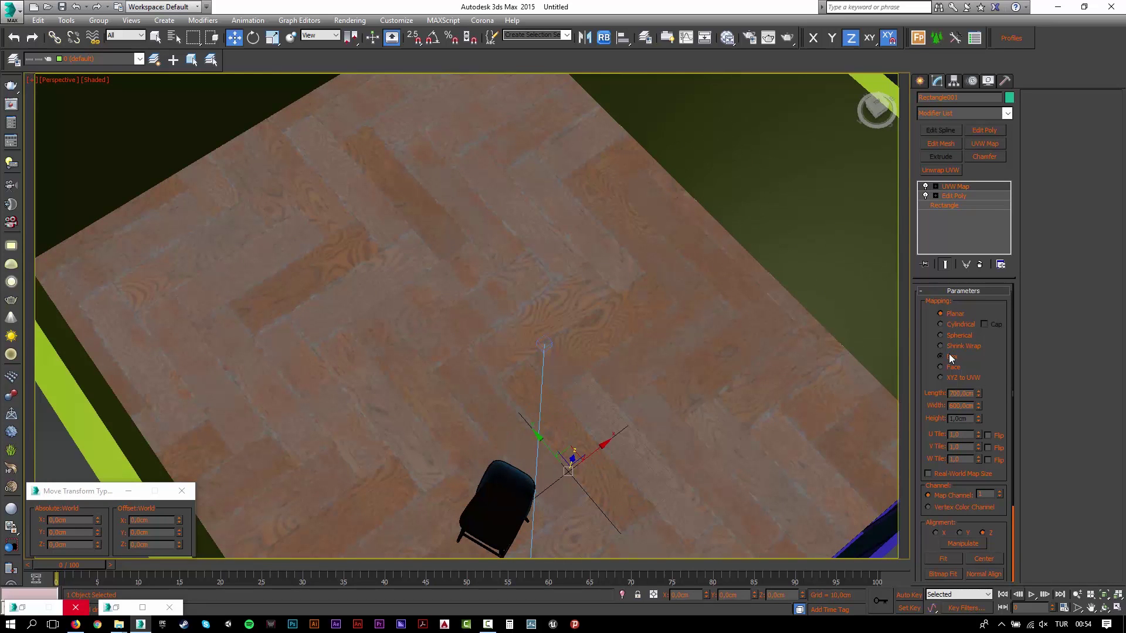
double_click(962, 394)
text(150)
key(Tab)
text(150)
key(Tab)
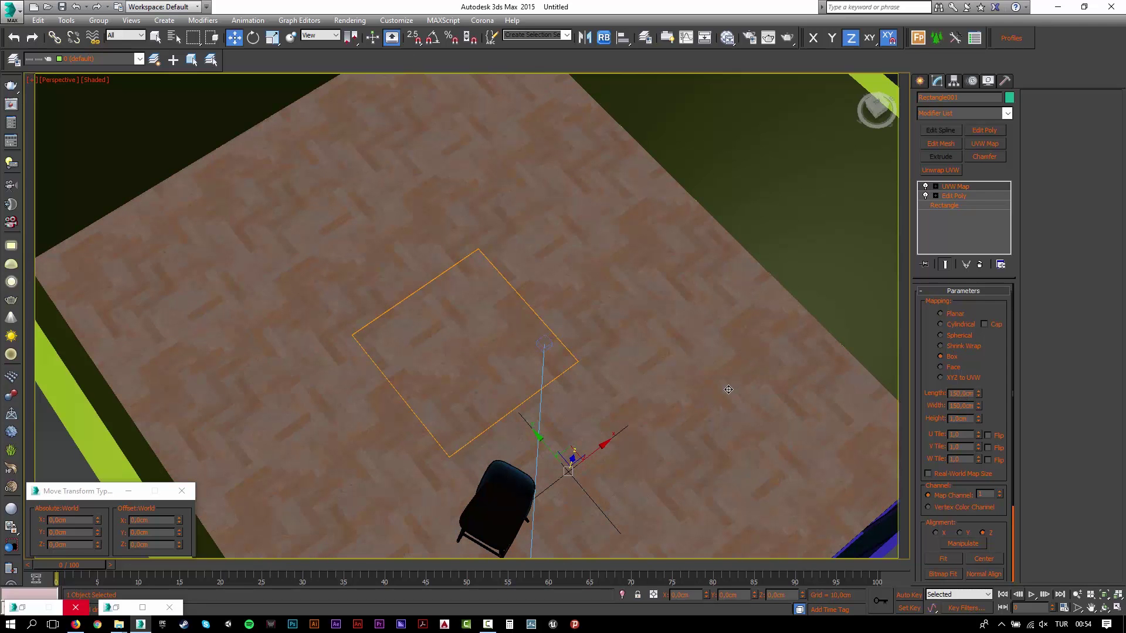
key(c)
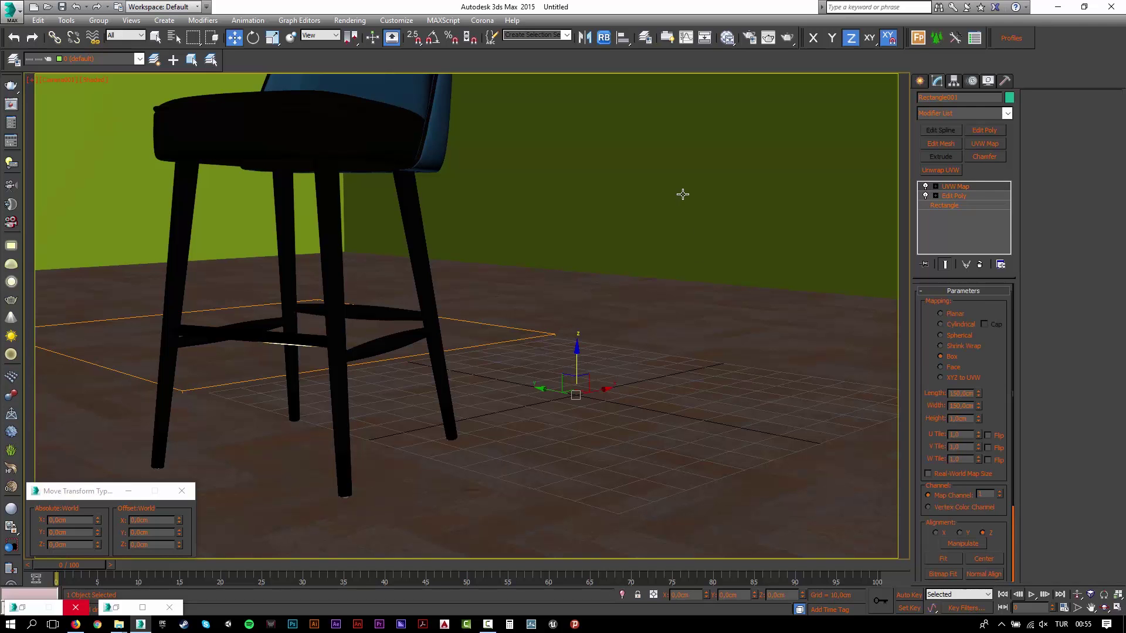
- Select the room walls and create a new CoronaMtl material named walls
click(675, 252)
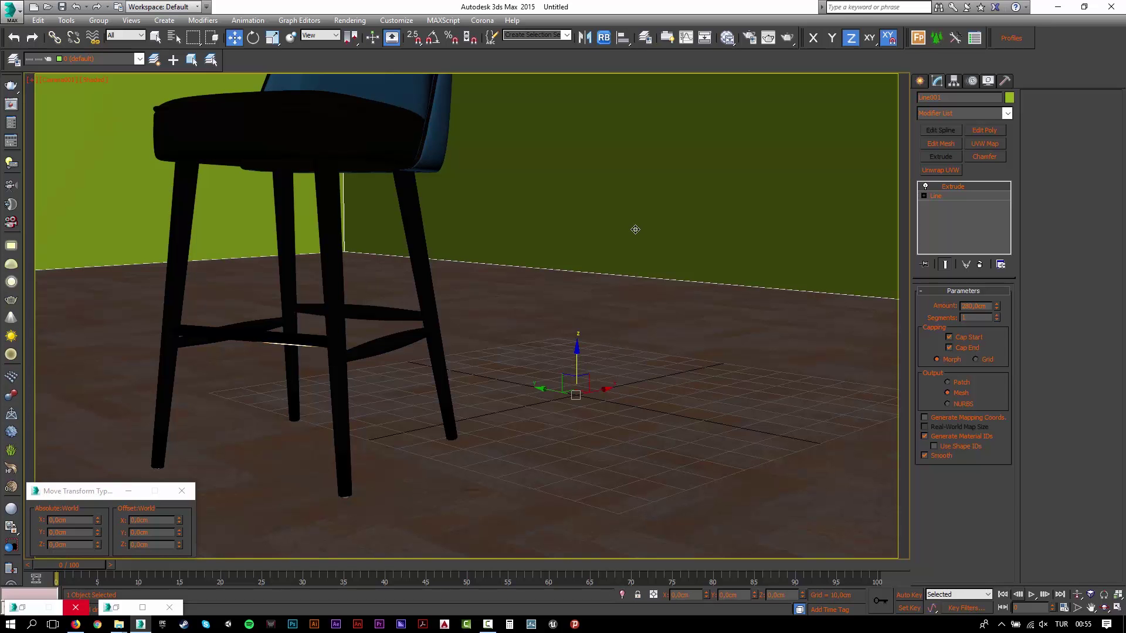
key(m)
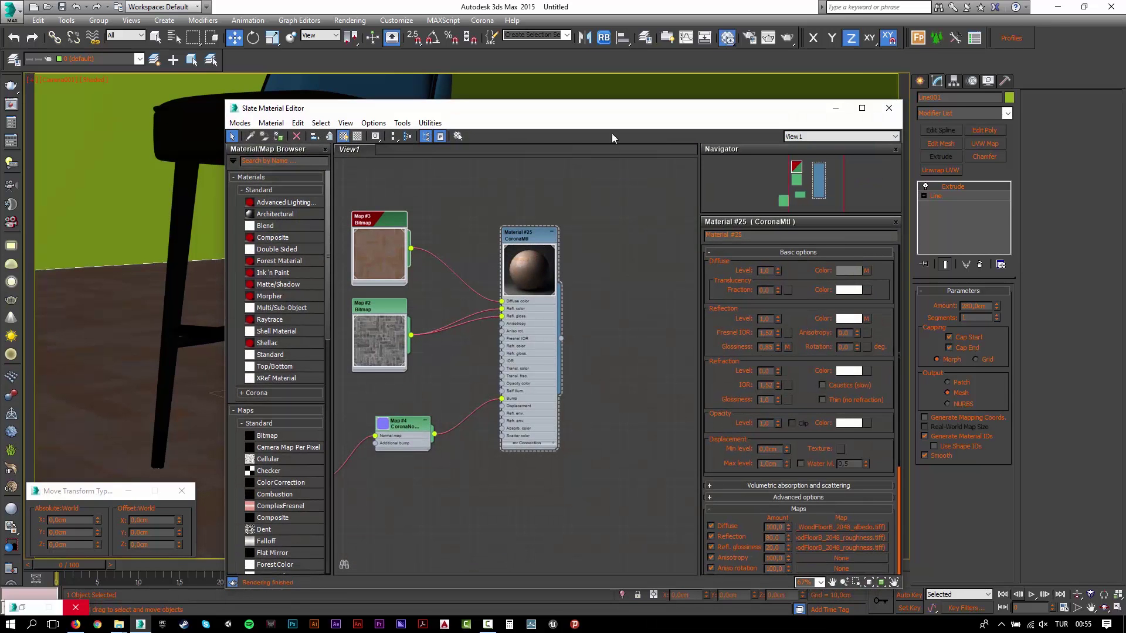
double_click(607, 115)
right_click(569, 215)
mouse_move(610, 222)
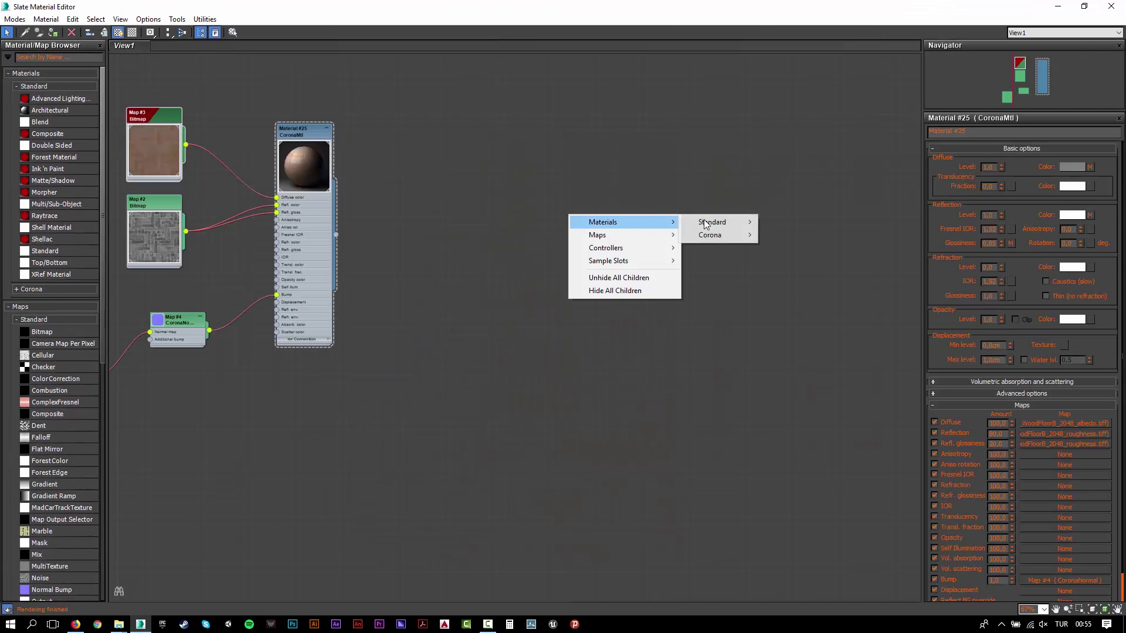
mouse_move(719, 236)
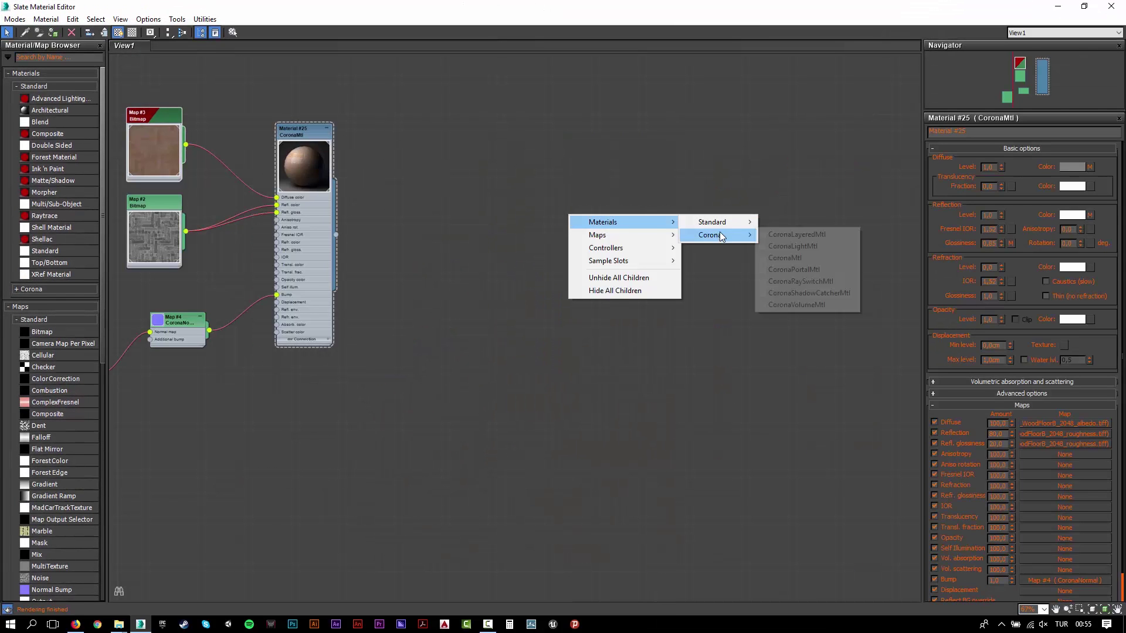
click(805, 258)
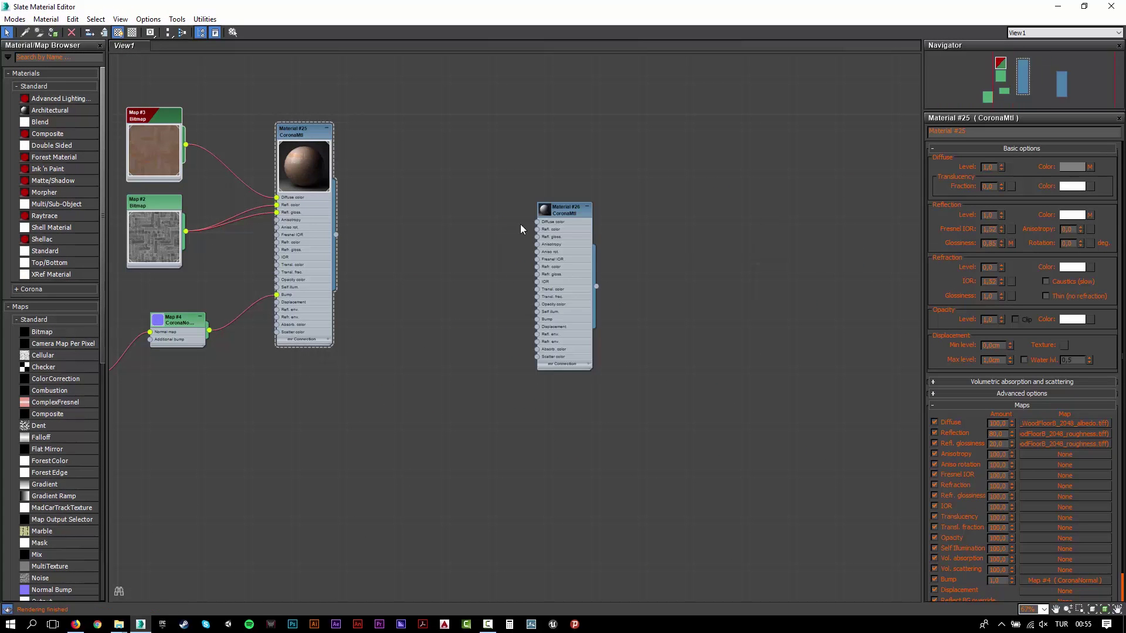
double_click(572, 209)
click(964, 130)
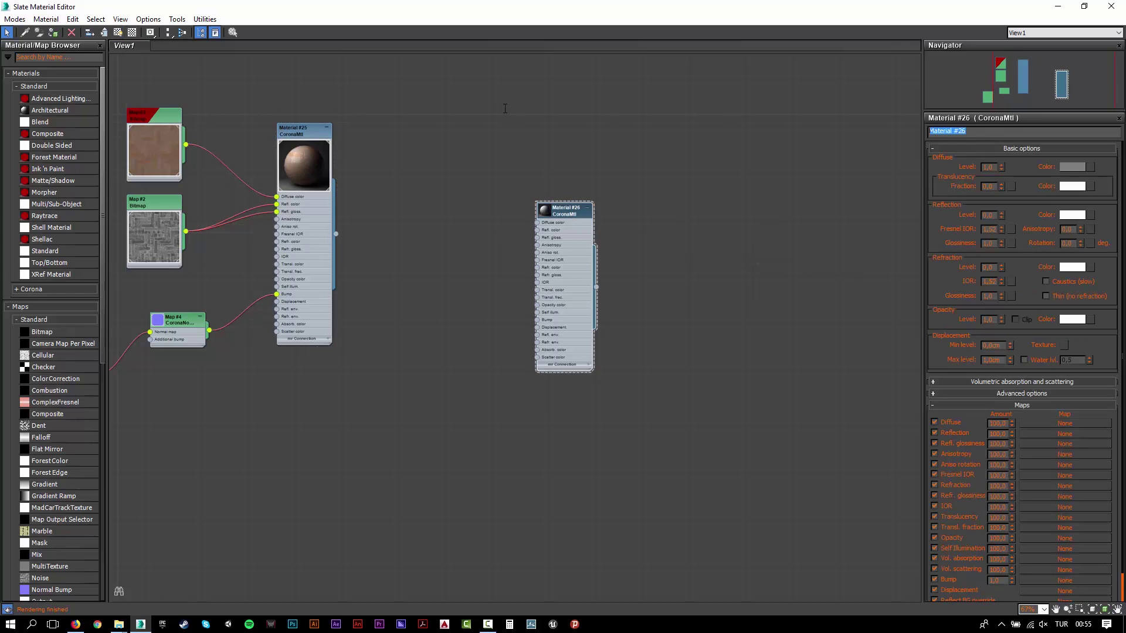
text(walls)
- Set the walls material's diffuse color to pure white (255) and its diffuse level to 0.8
click(1073, 167)
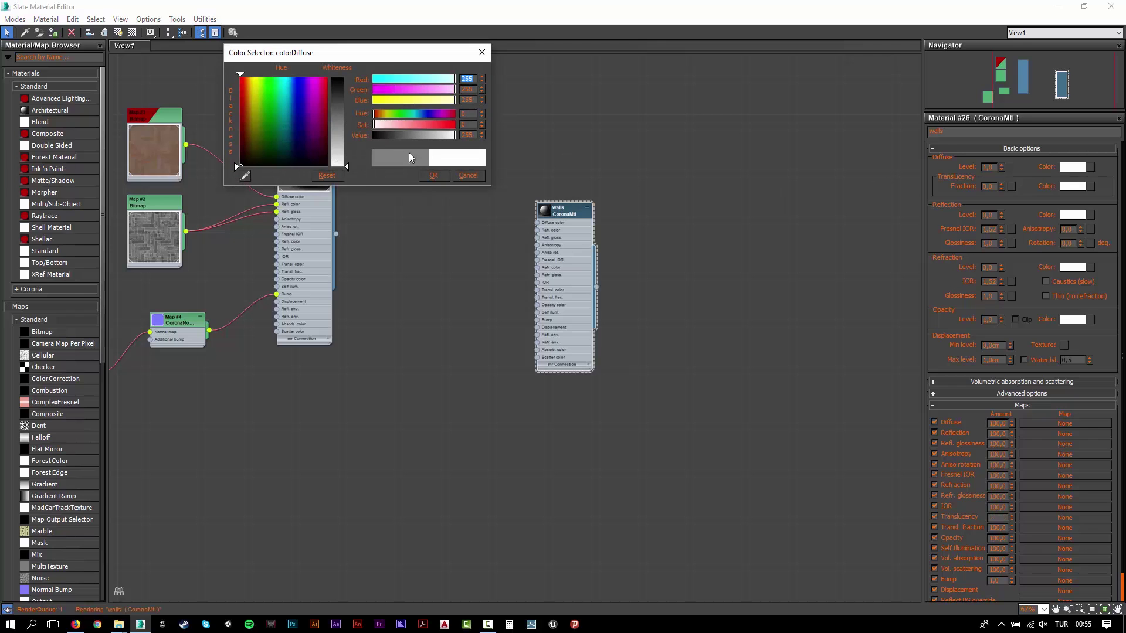
click(434, 175)
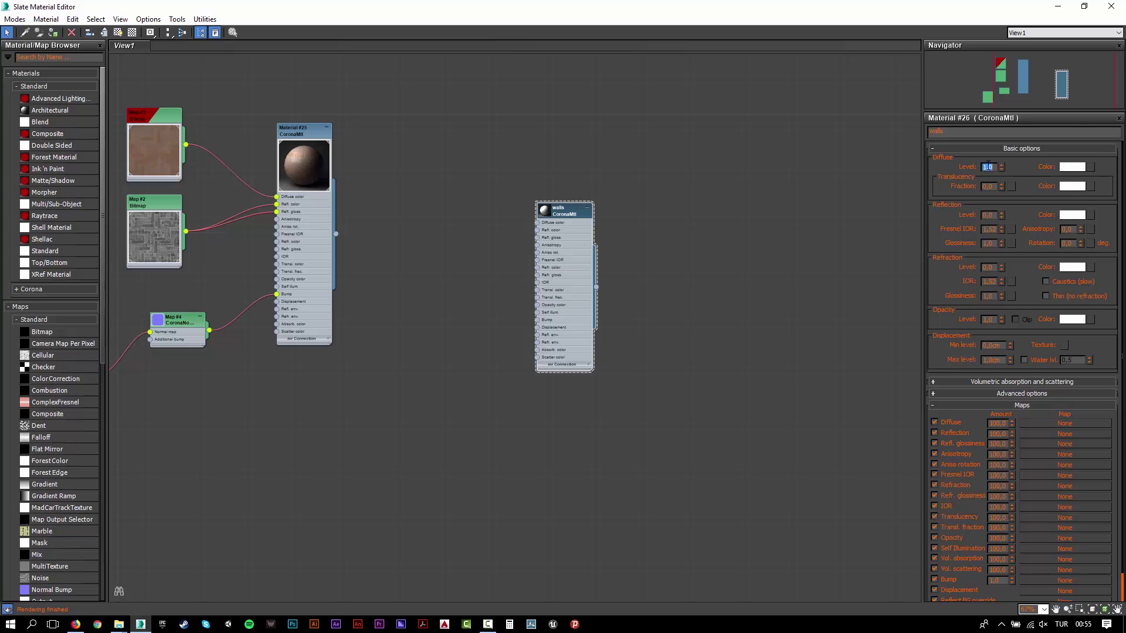
text(0,8)
key(Return)
- Assign the walls material to the room walls and to the window frame
click(1084, 7)
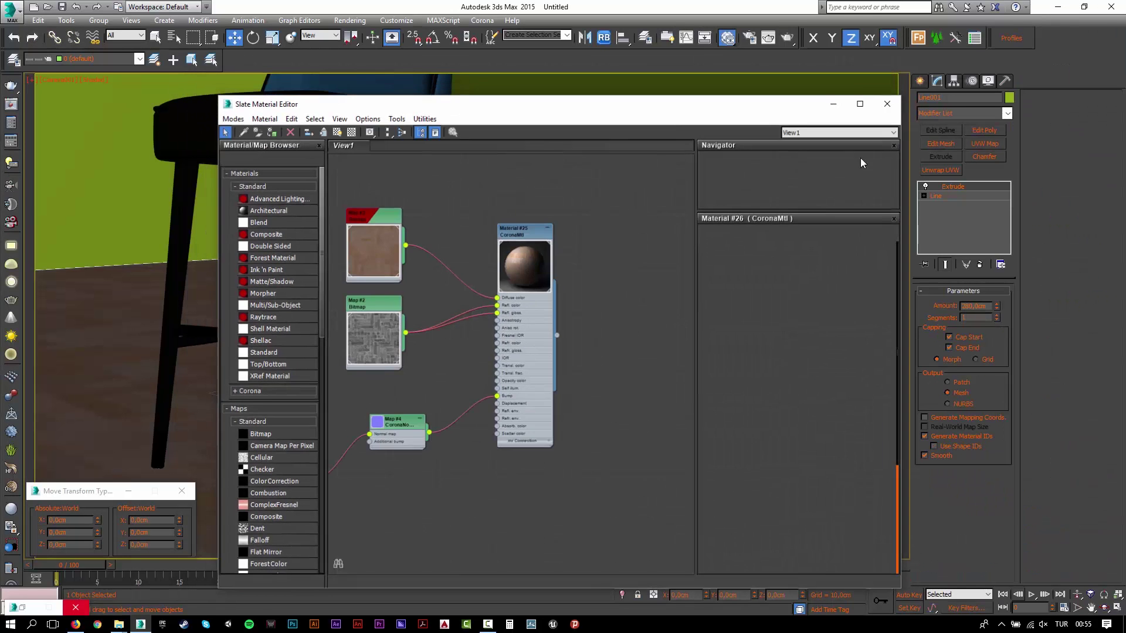
click(277, 136)
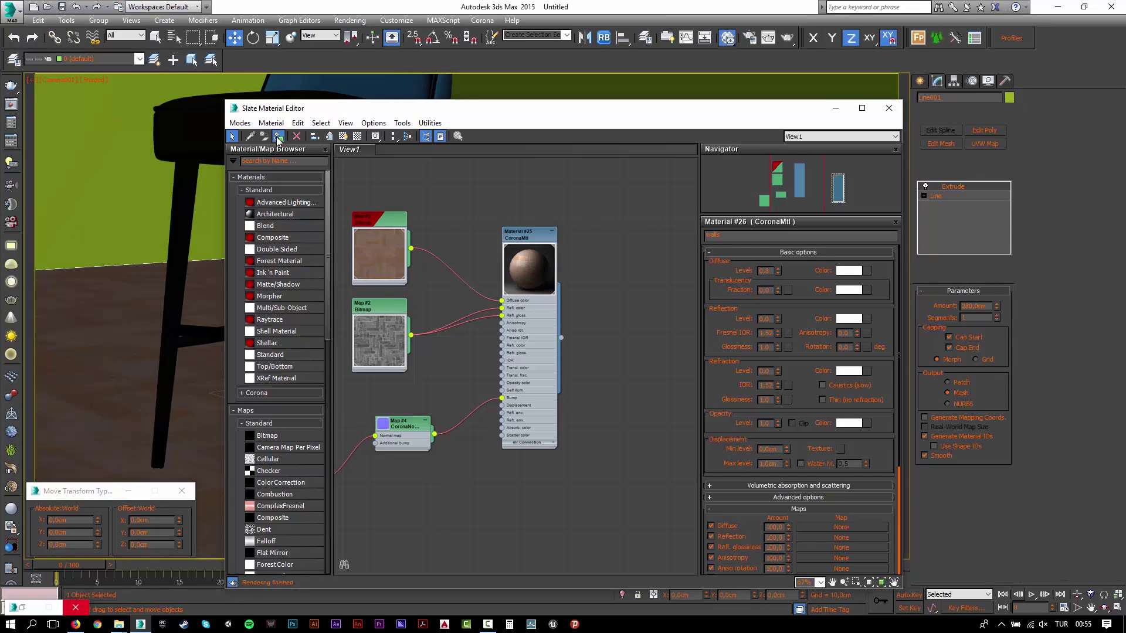
key(p)
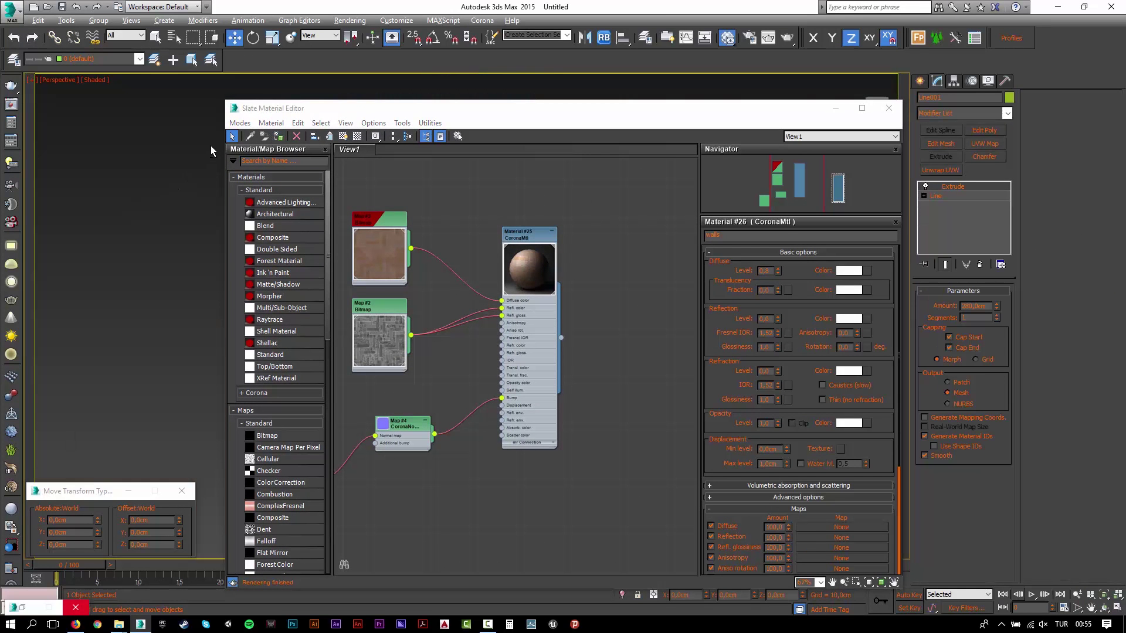
drag(423, 111, 838, 133)
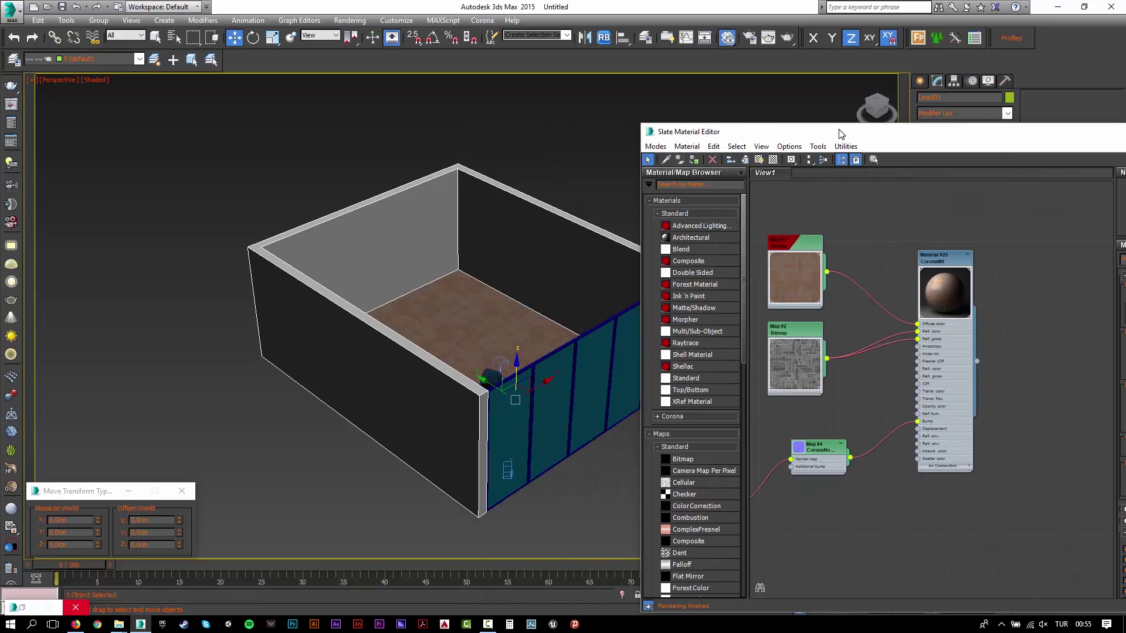
middle_drag(490, 287, 383, 261)
click(431, 289)
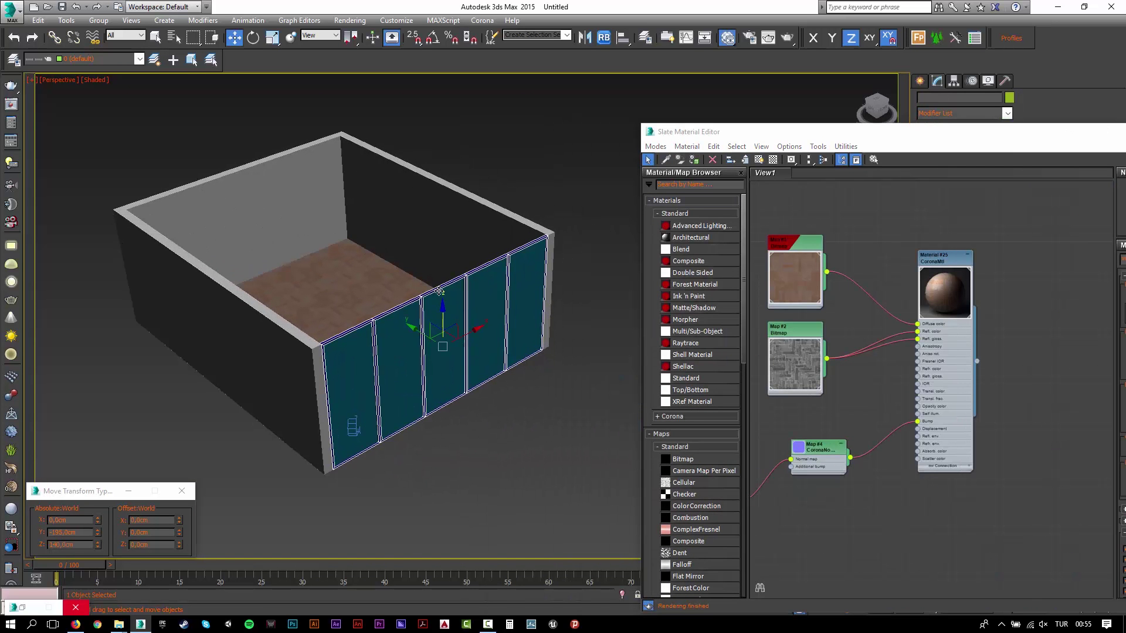
- Delete the glass panes from the window frame and unhide the ceiling
click(489, 293)
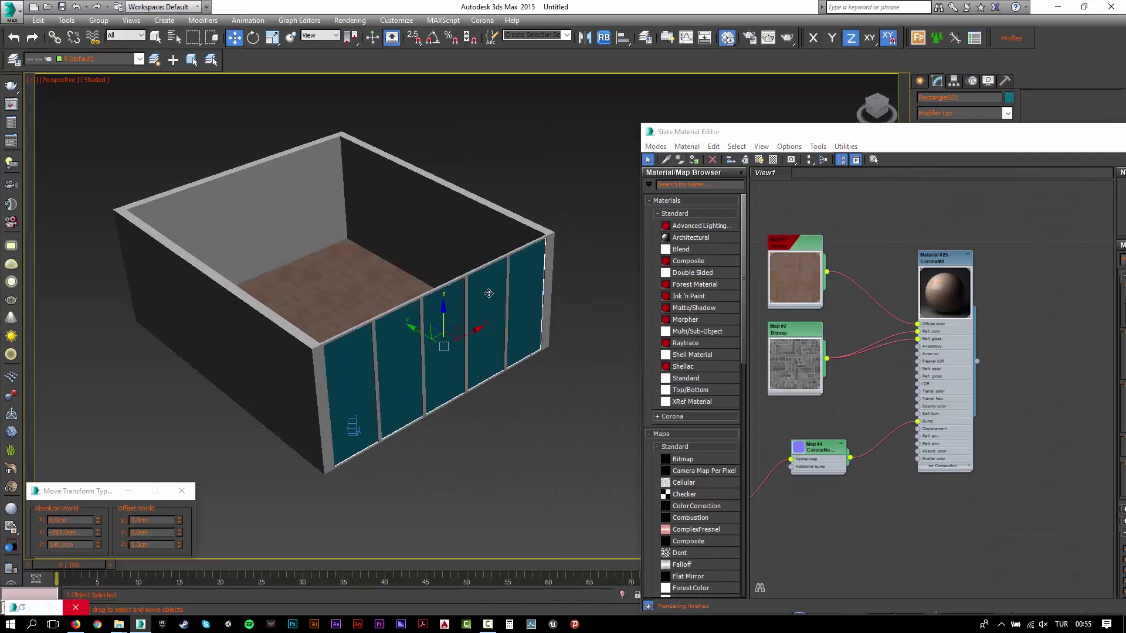
key(Delete)
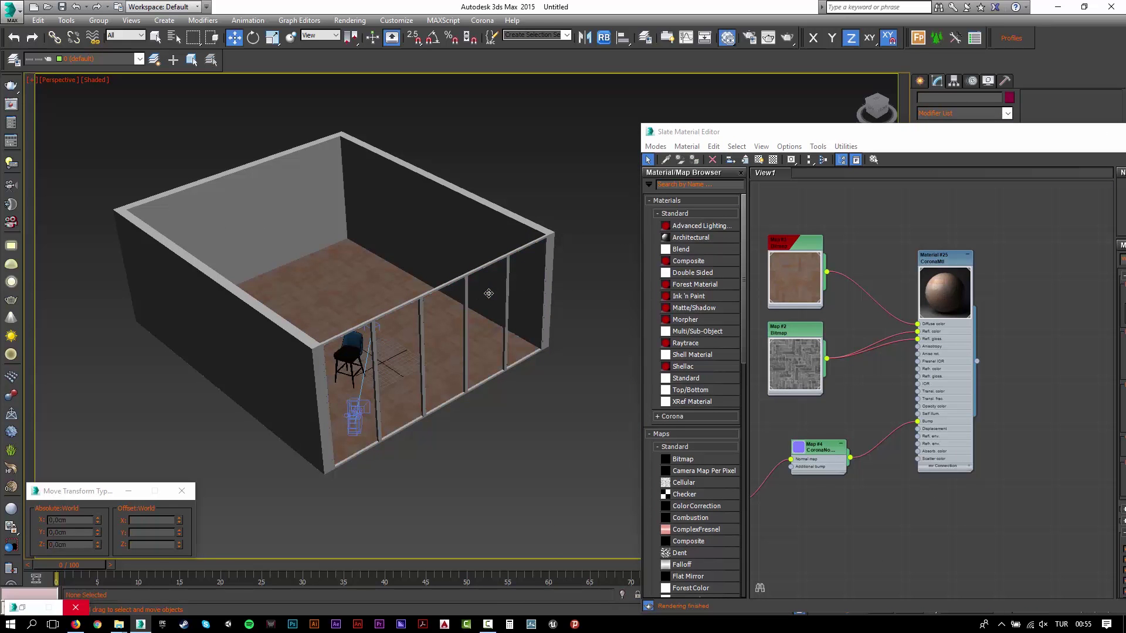
right_click(514, 364)
click(557, 313)
- Assign the walls material to the ceiling and close the Slate Material Editor
click(421, 255)
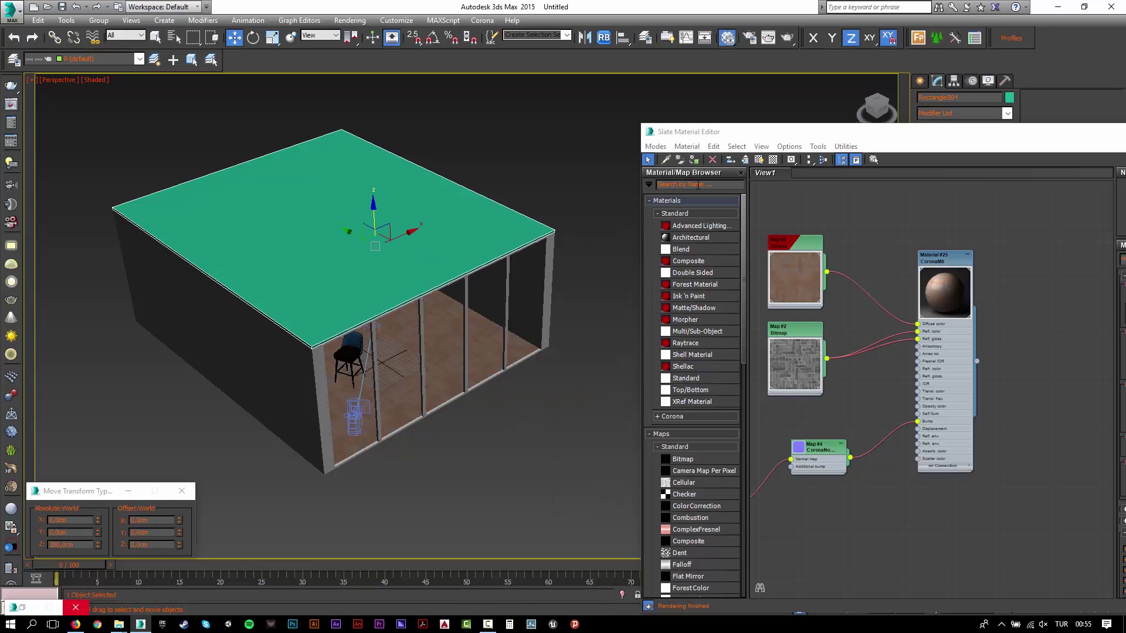
click(695, 161)
click(449, 434)
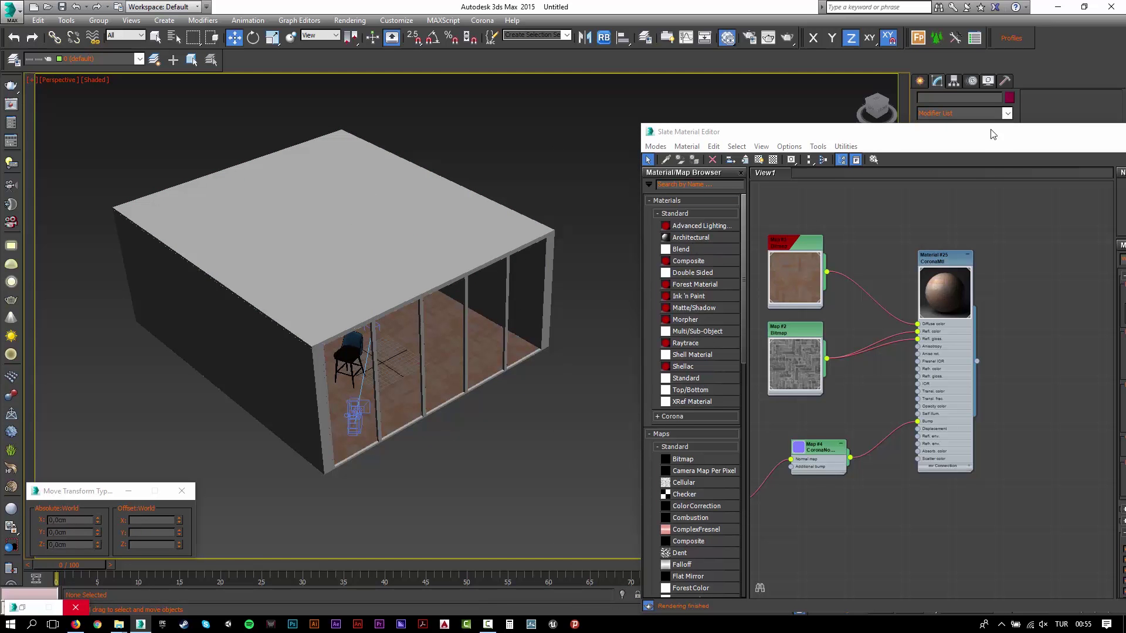
drag(972, 139, 684, 139)
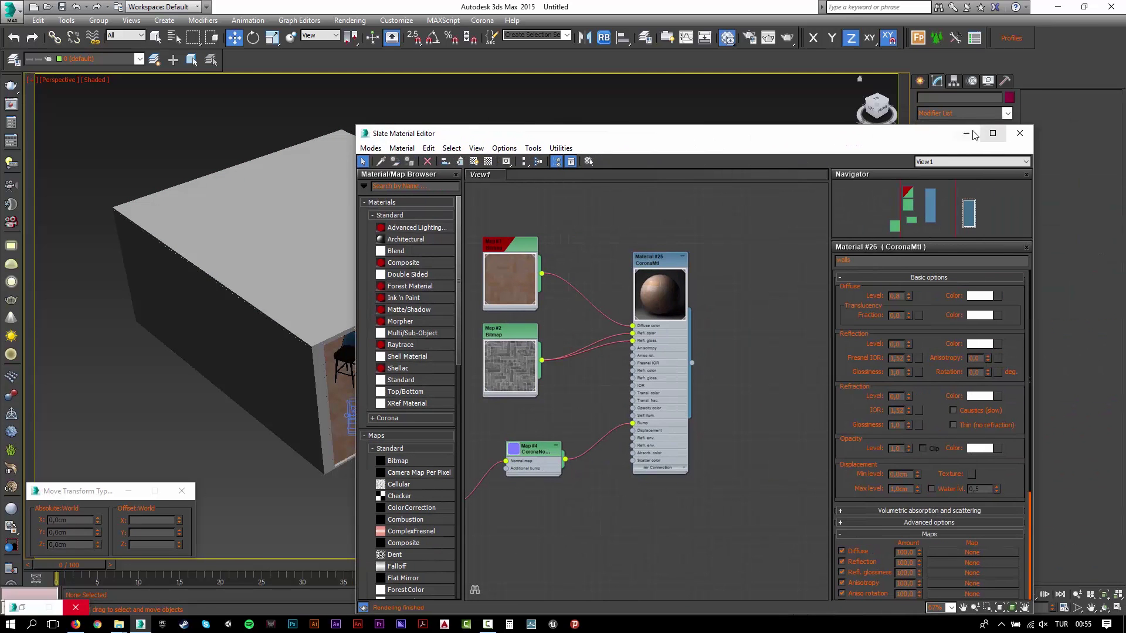
click(1022, 132)
- Delete the ceiling slab covering the room
key(t)
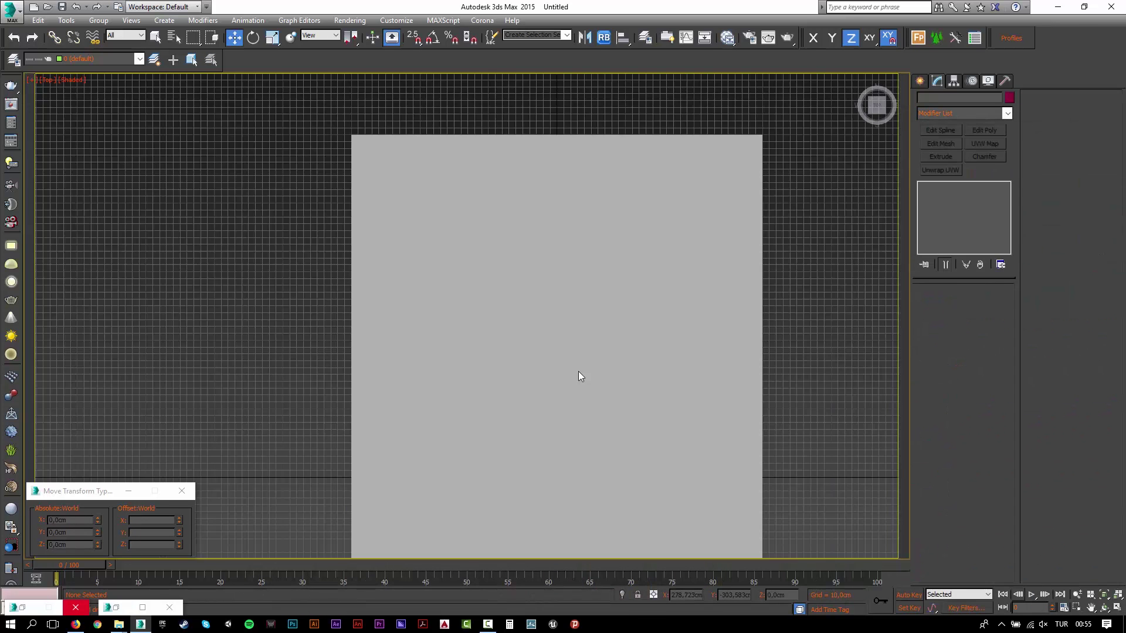
key(p)
alt+middle_drag(535, 385, 465, 196)
alt+middle_drag(442, 332, 477, 382)
click(491, 269)
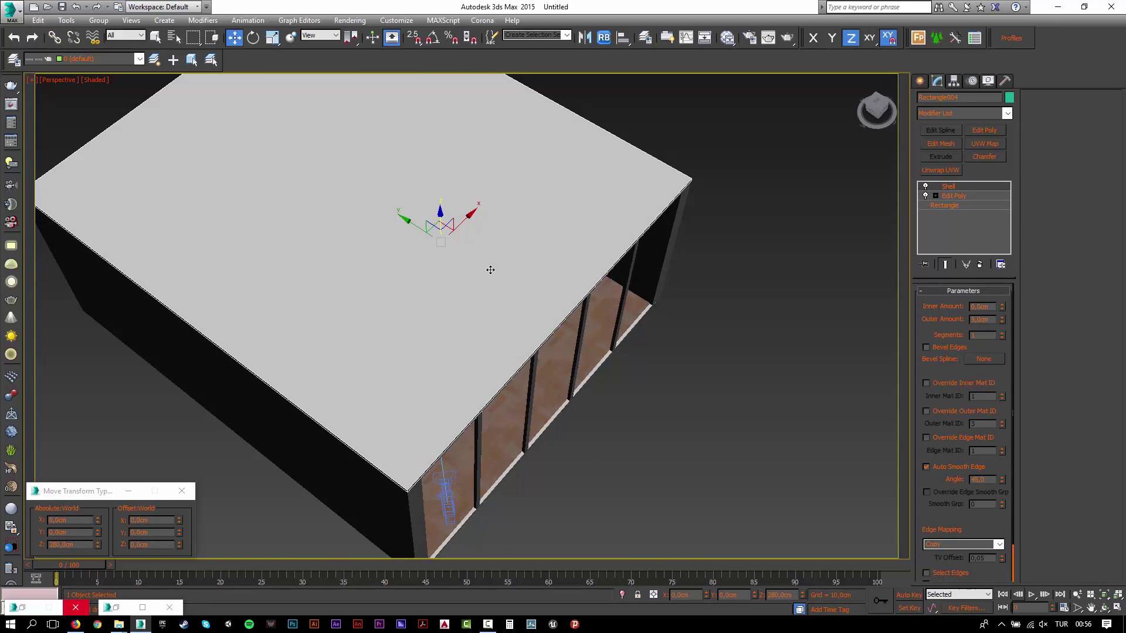
key(Delete)
- Place a targeted Corona Sun in the top view, outside the room on the window side, aimed at the room
alt+middle_drag(368, 198, 401, 271)
key(t)
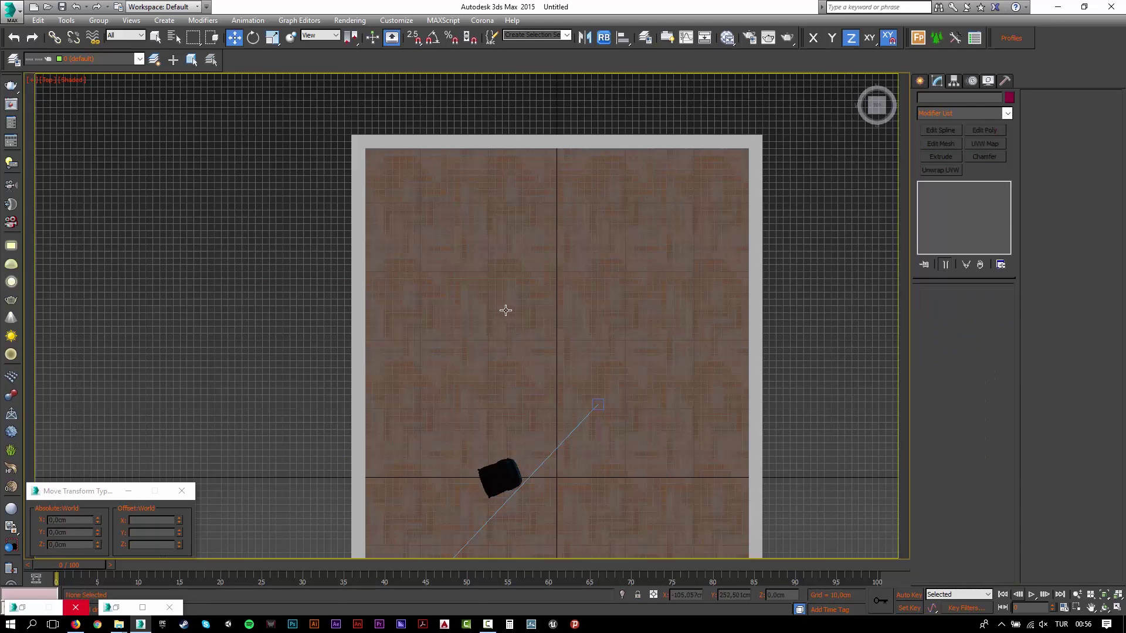
scroll(505, 311, down, 3)
key(F3)
middle_drag(599, 354, 573, 310)
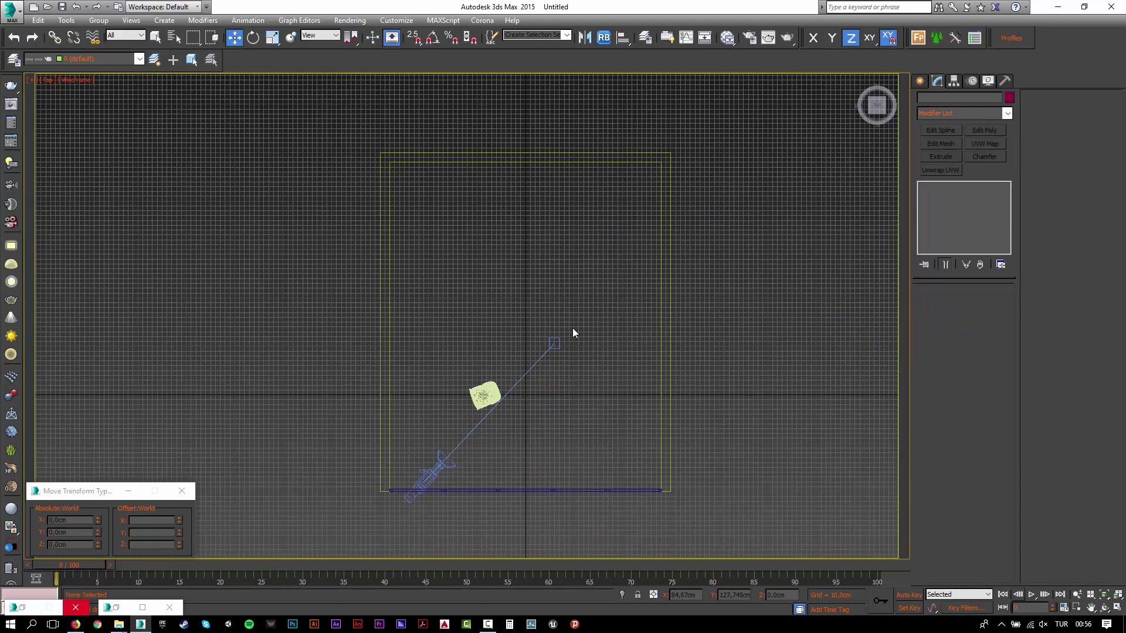
scroll(593, 234, down, 5)
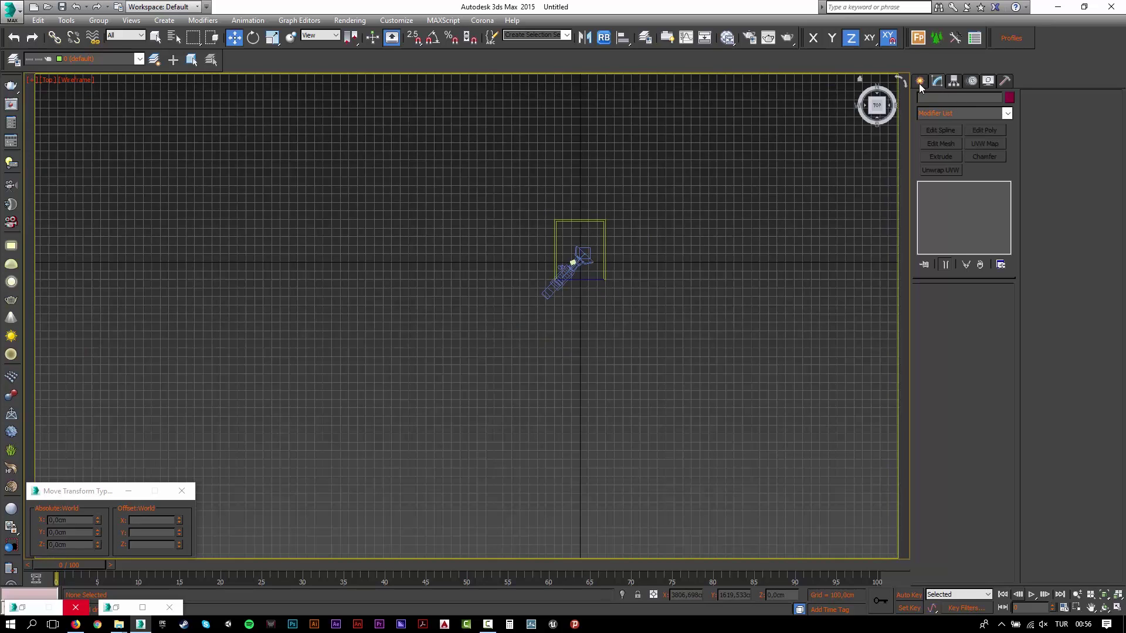
click(920, 82)
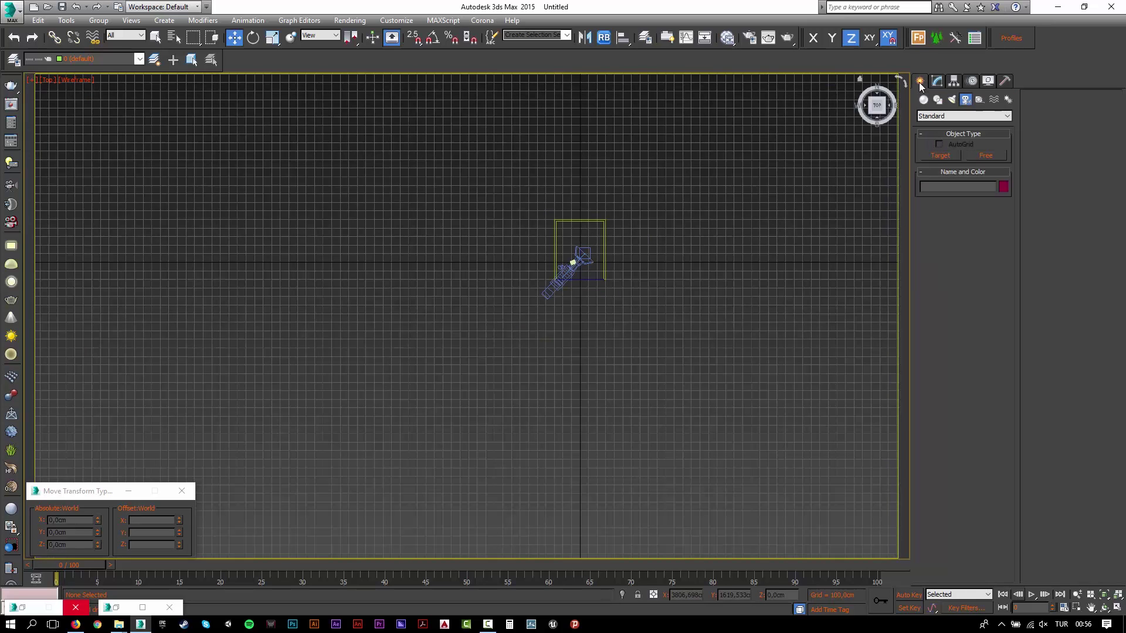
click(951, 100)
click(946, 118)
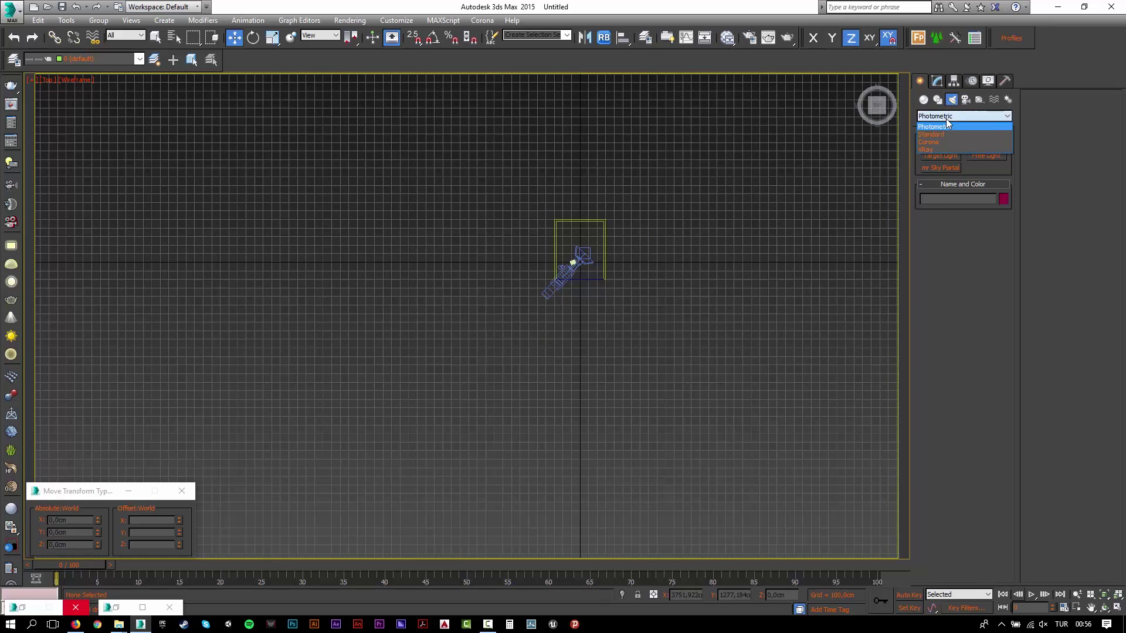
click(937, 141)
click(984, 156)
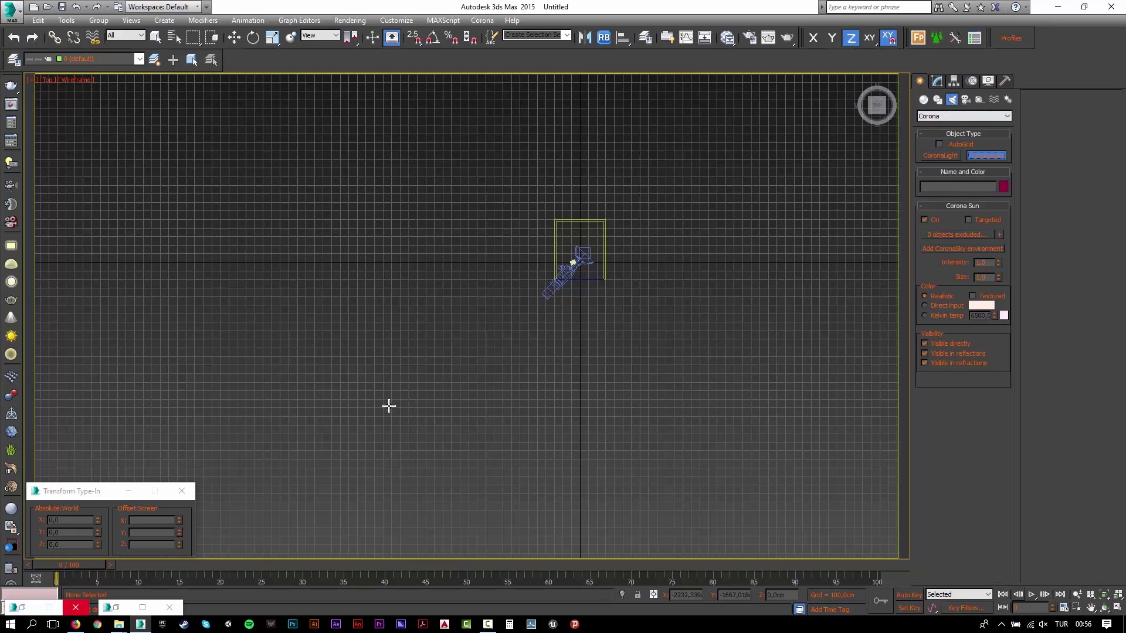
middle_drag(389, 406, 399, 350)
scroll(400, 350, down, 4)
drag(745, 530, 459, 295)
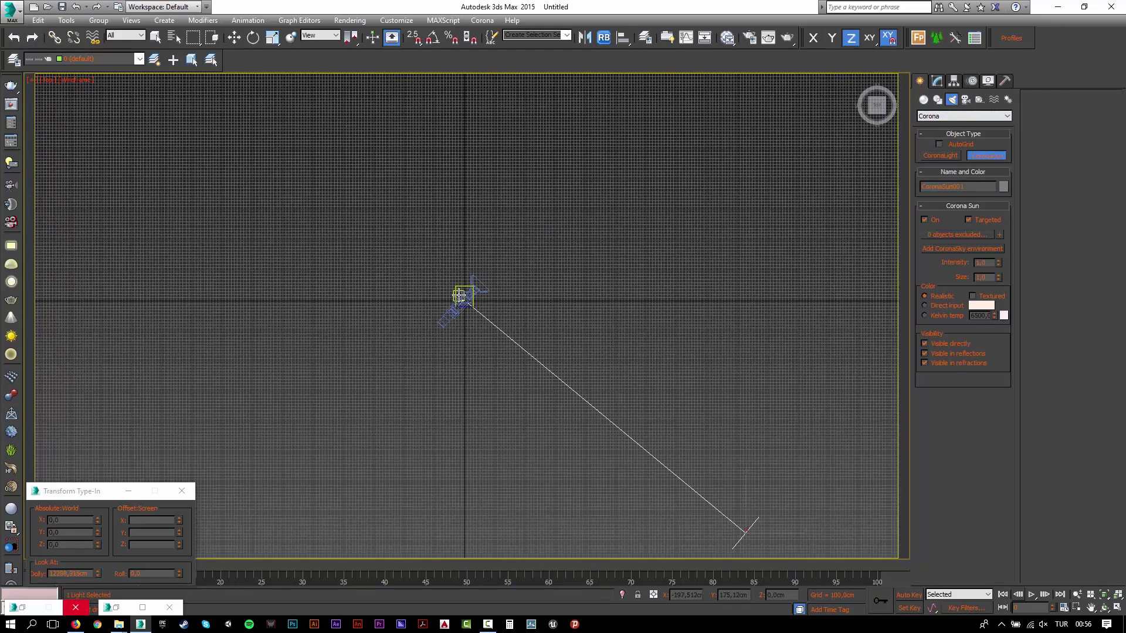
- Raise the Corona Sun high above the room in the front view so it shines steeply toward its target
key(f)
key(z)
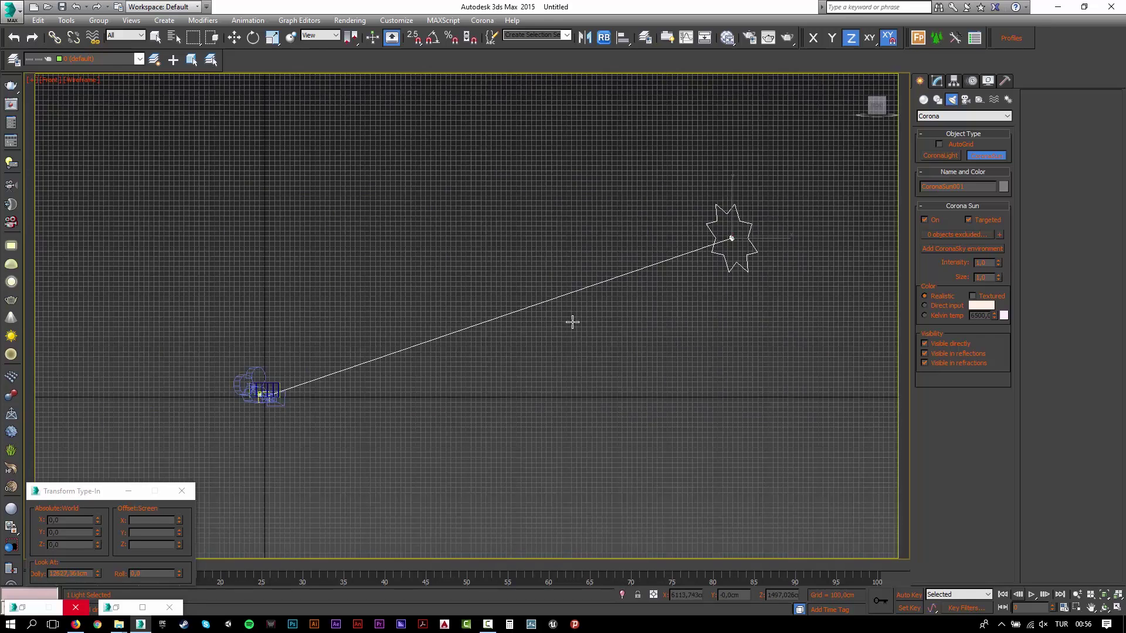
scroll(572, 322, down, 5)
key(w)
drag(640, 273, 611, 176)
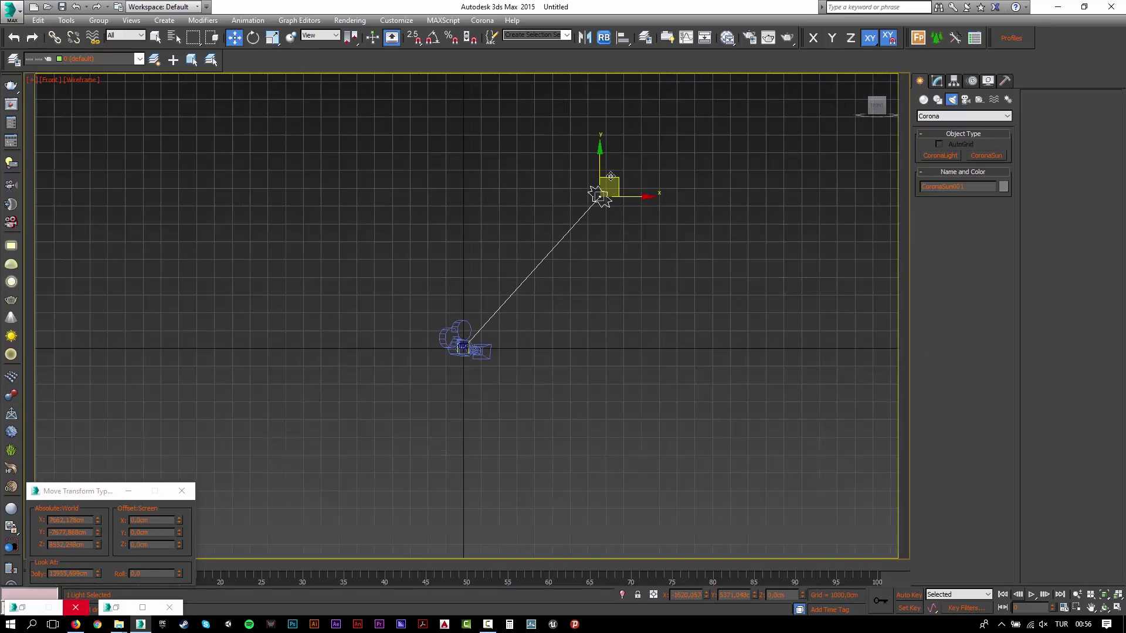
- Set the Corona Sun's size to 14 and its intensity to 0.3
click(936, 81)
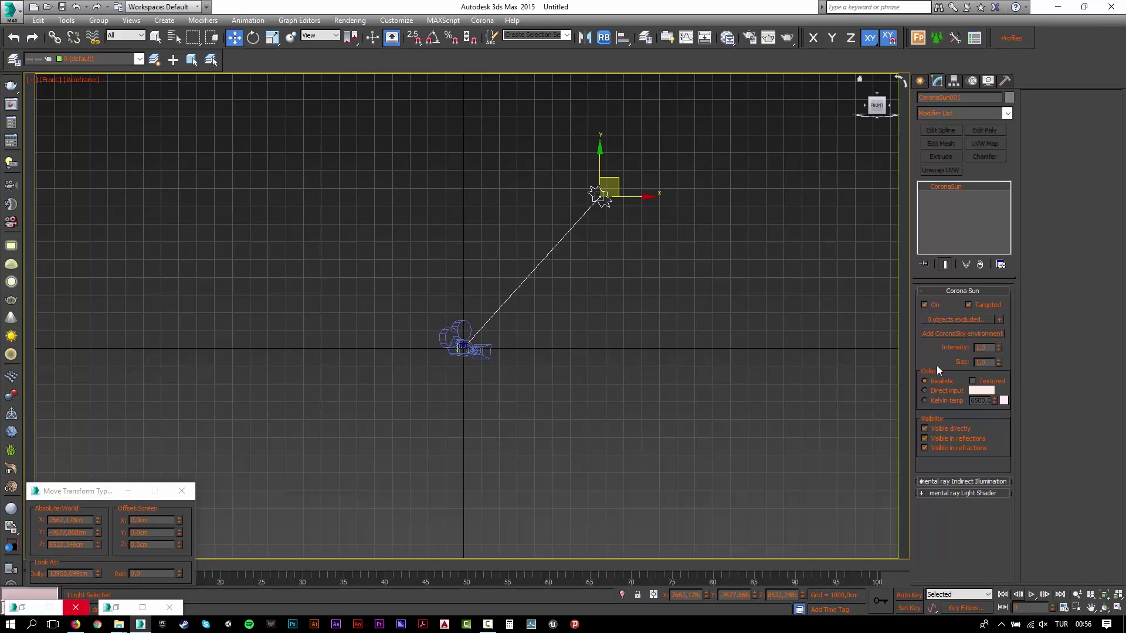
double_click(989, 362)
text(14)
key(Return)
double_click(990, 348)
text(,3)
key(Return)
click(647, 328)
- Assign a CoronaSky map as the scene's environment map and close the environment settings
key(8)
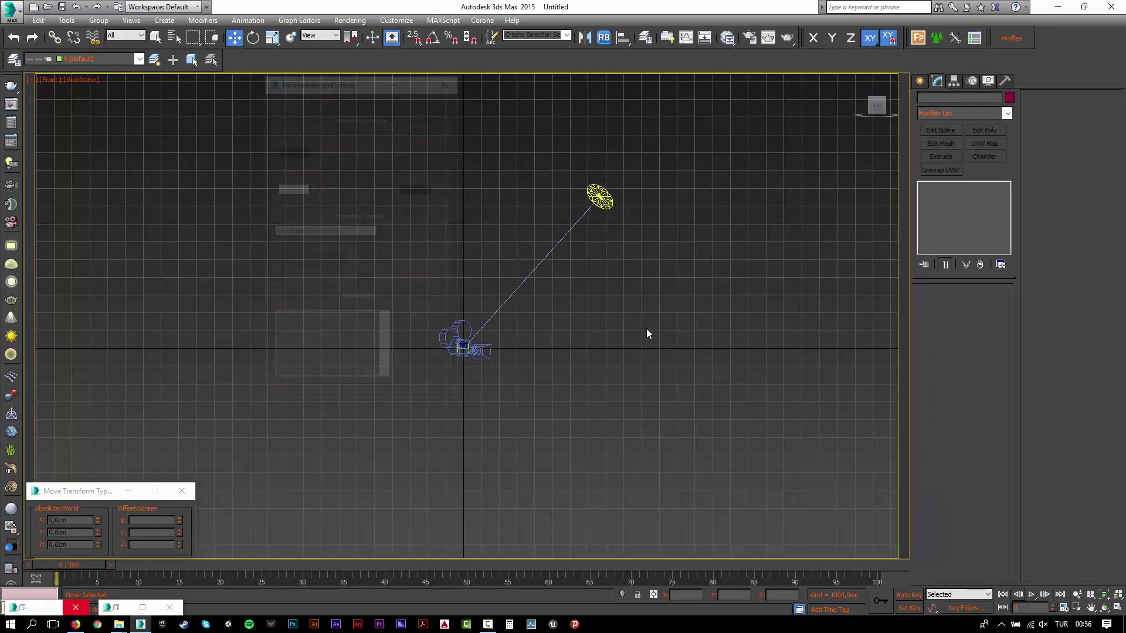
click(375, 152)
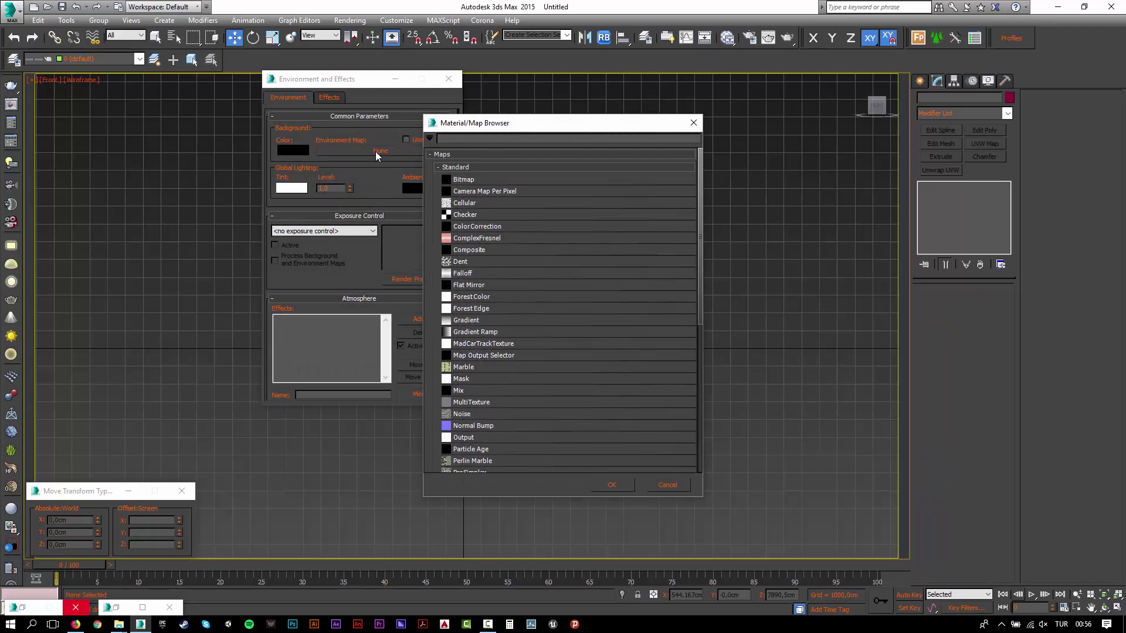
text(coronask)
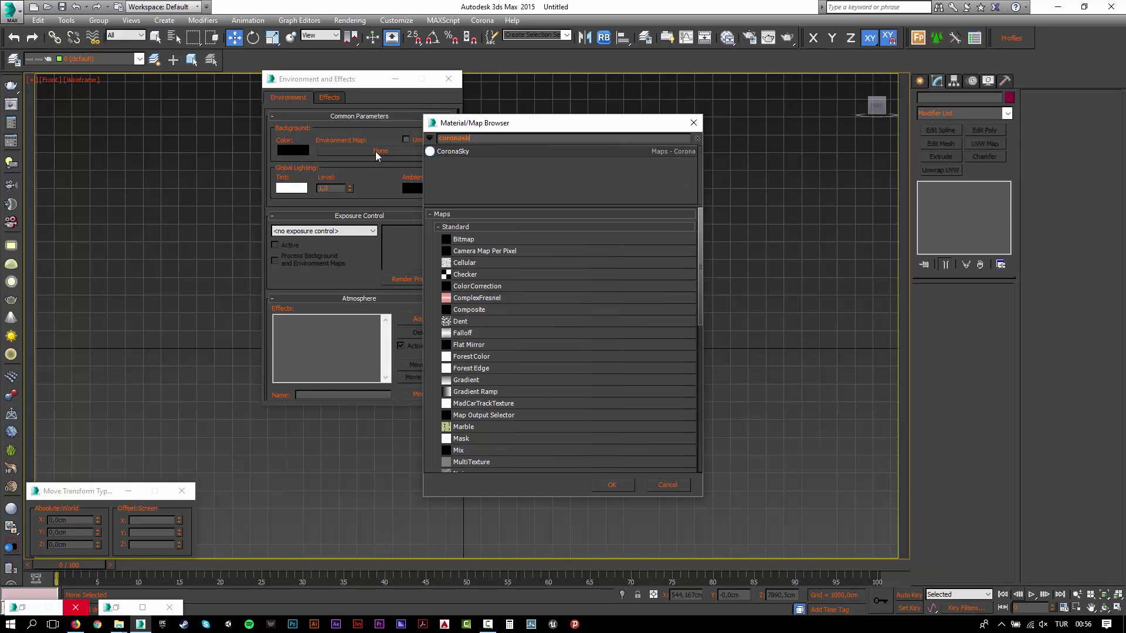
key(Return)
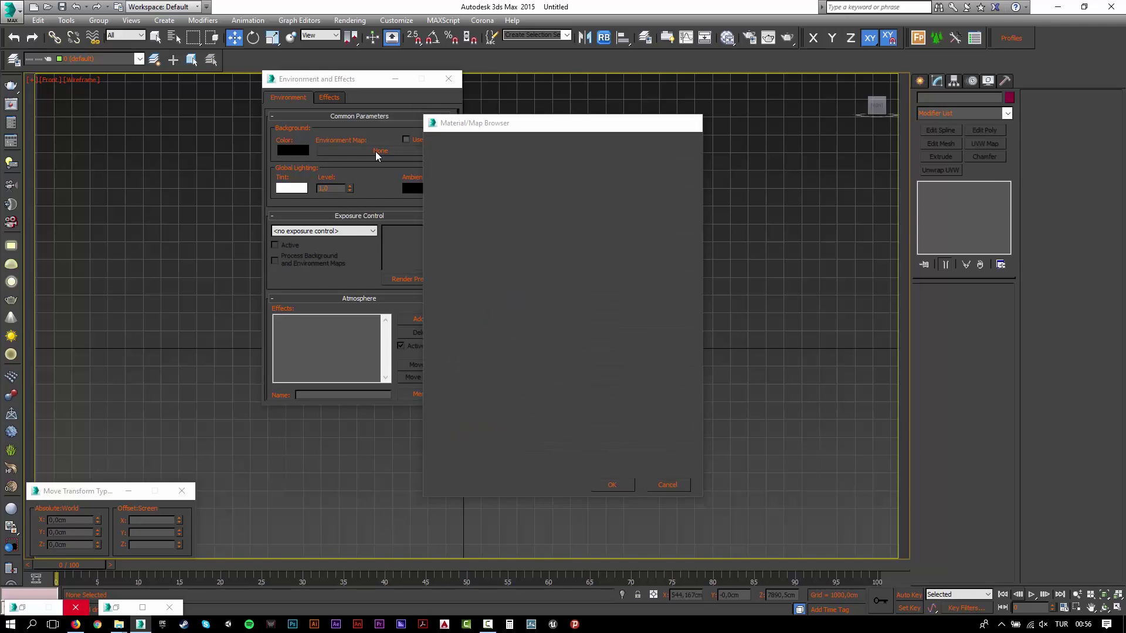
click(448, 78)
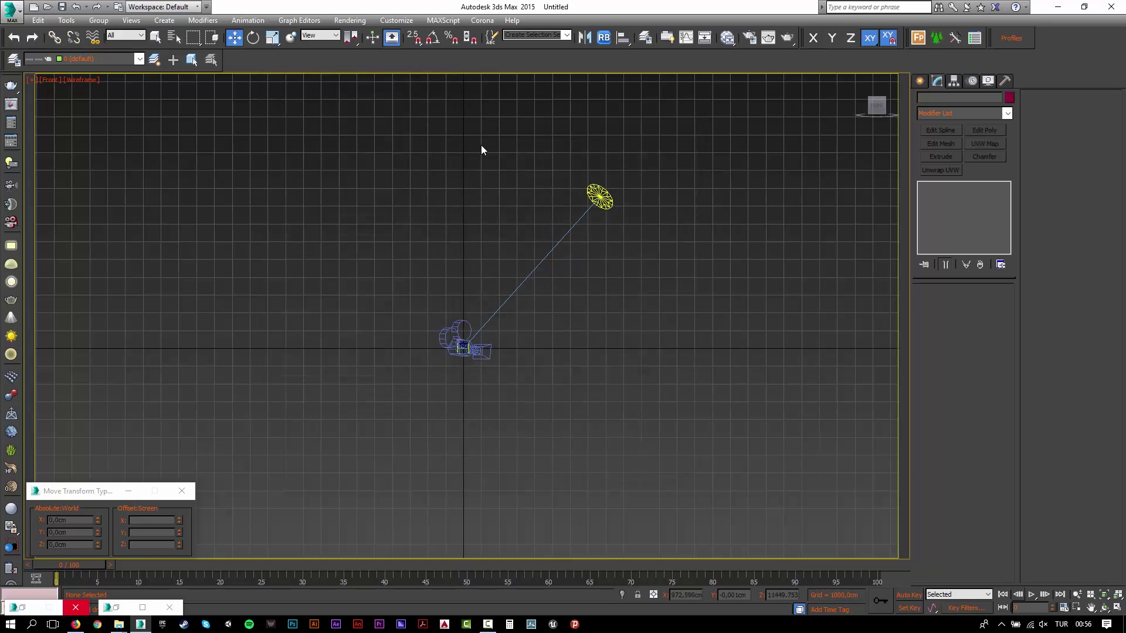
- Show the camera view shaded and start a Corona interactive render of it
key(c)
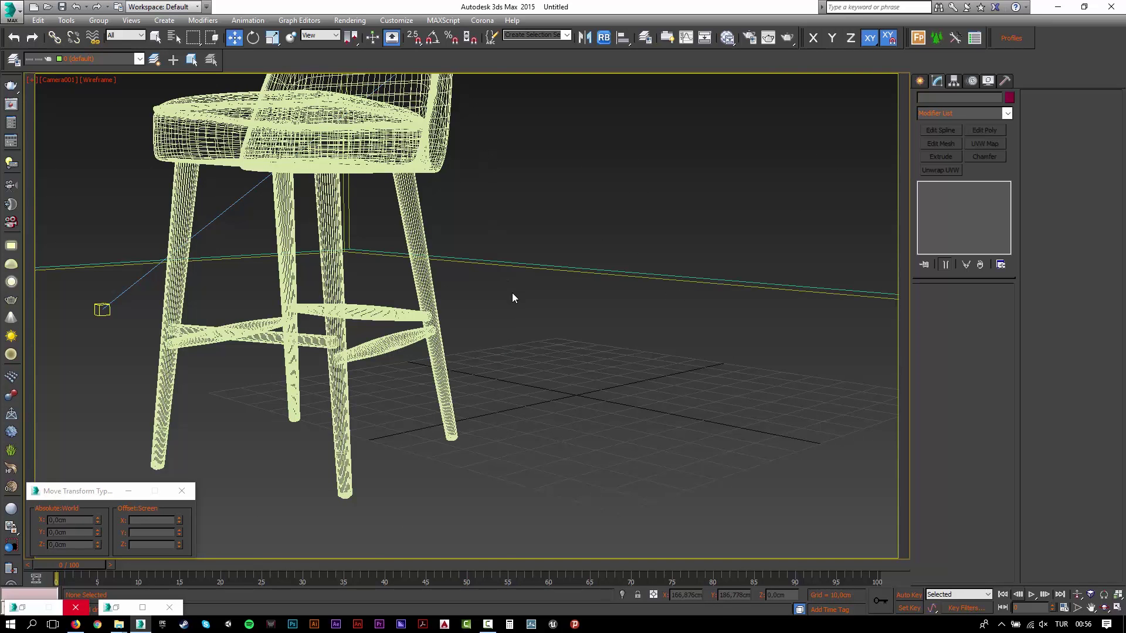
key(F3)
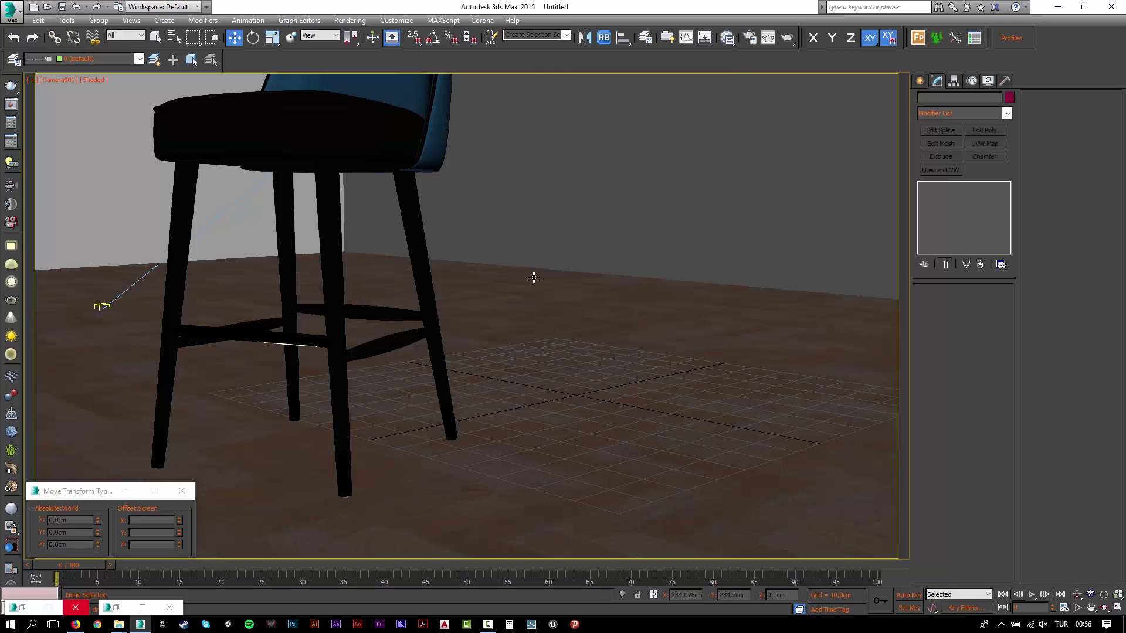
click(750, 38)
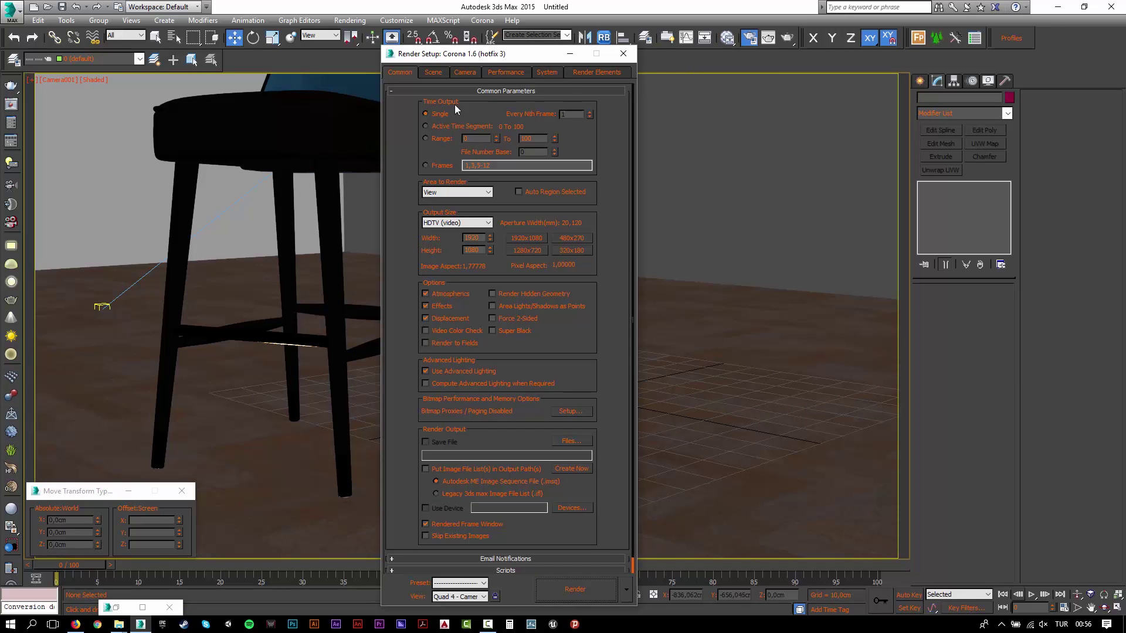
right_click(706, 231)
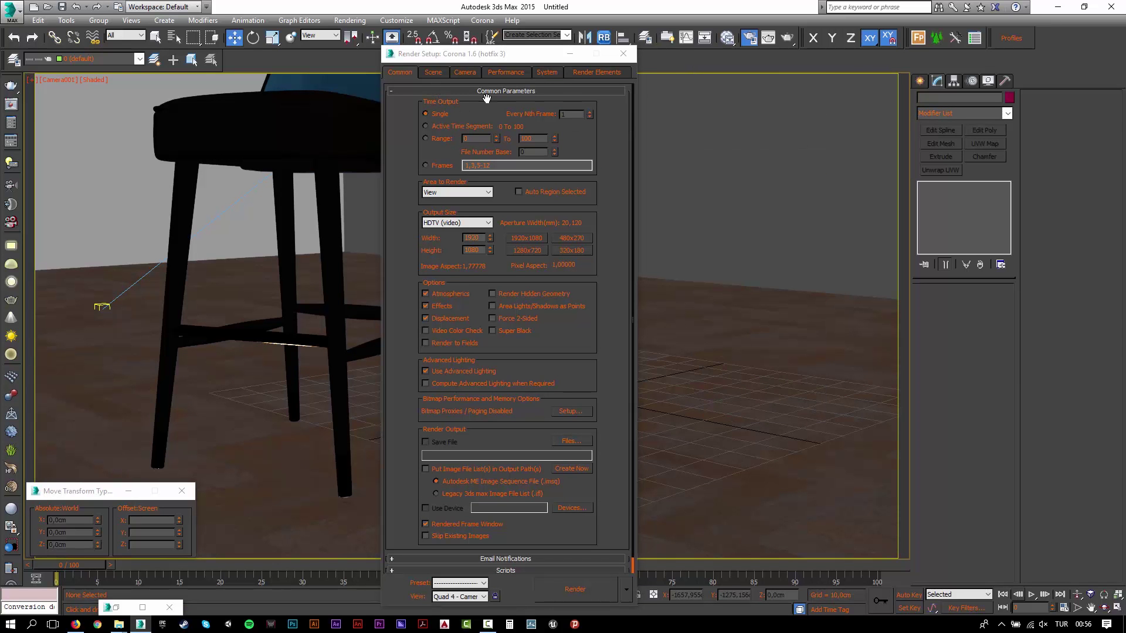
click(445, 71)
click(455, 115)
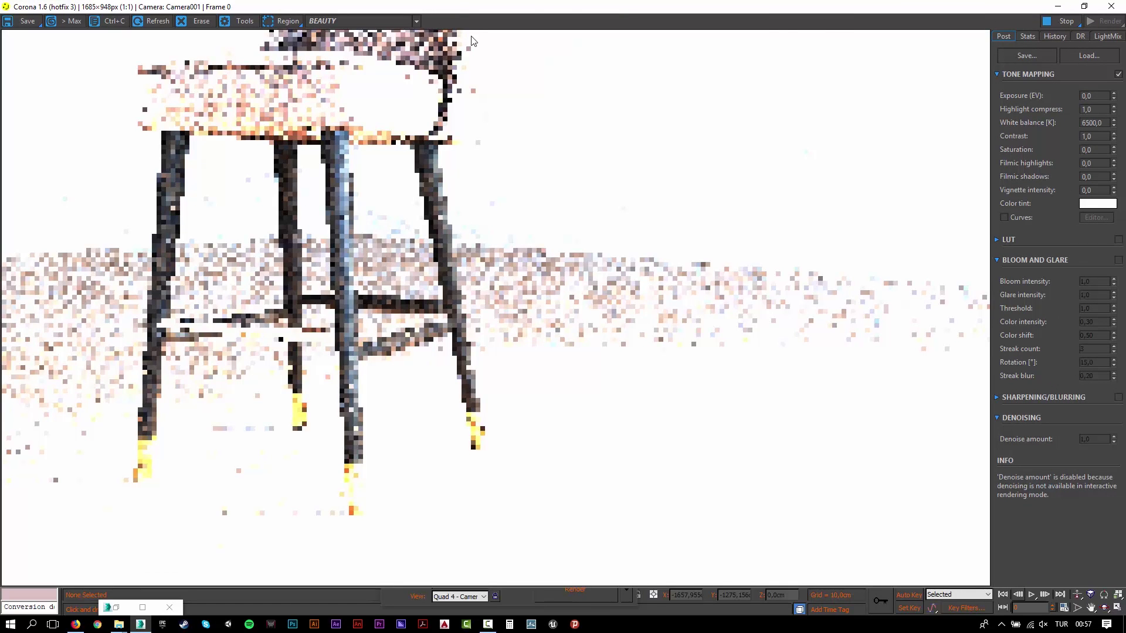
- Set the render's tone mapping to a highlight compression of 500 and an exposure of -1 EV
double_click(1101, 111)
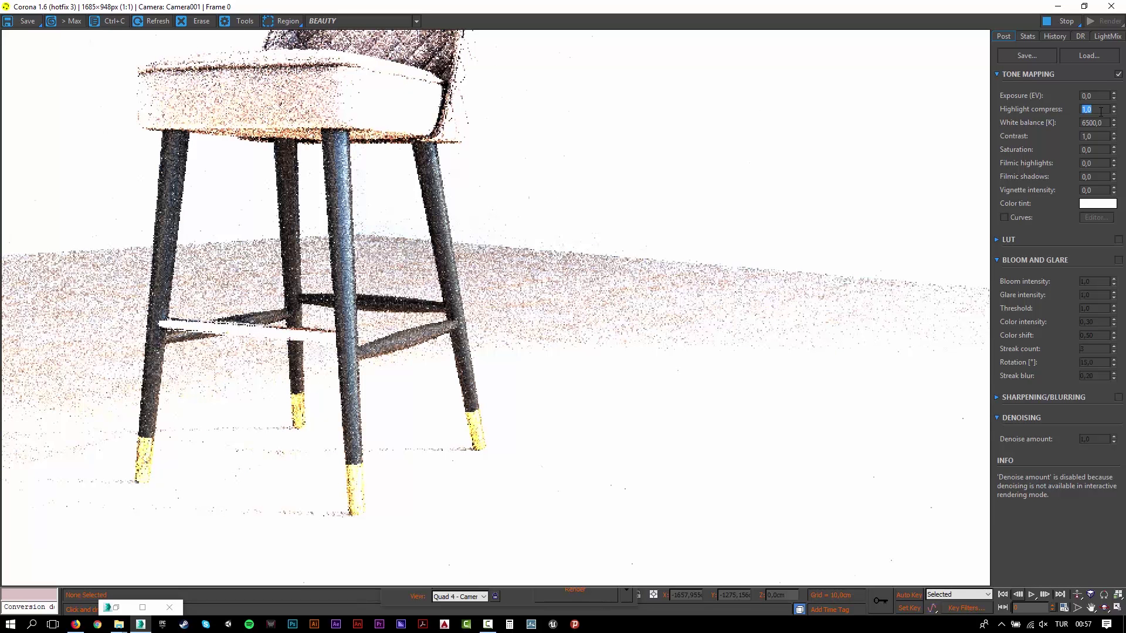
text(500)
key(Return)
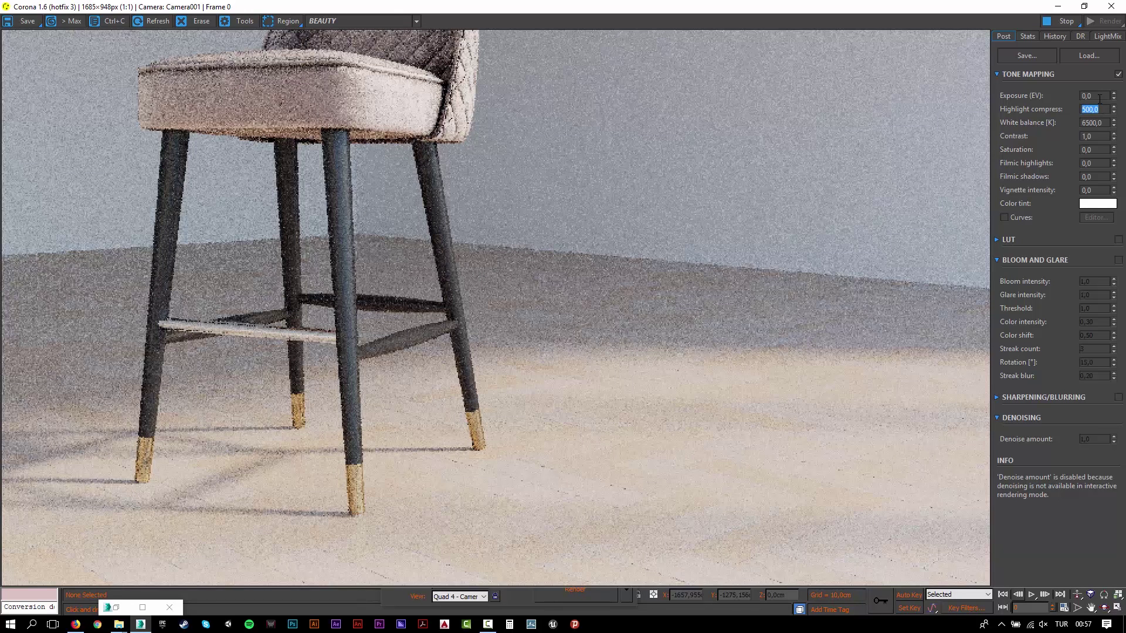
double_click(1100, 95)
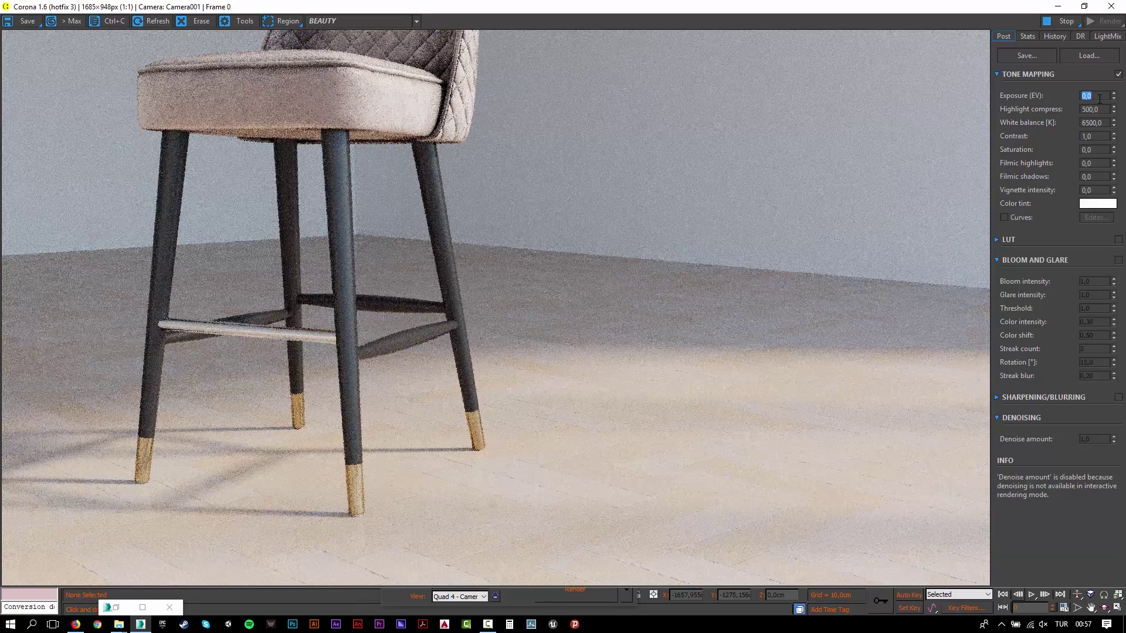
text(-1)
key(Return)
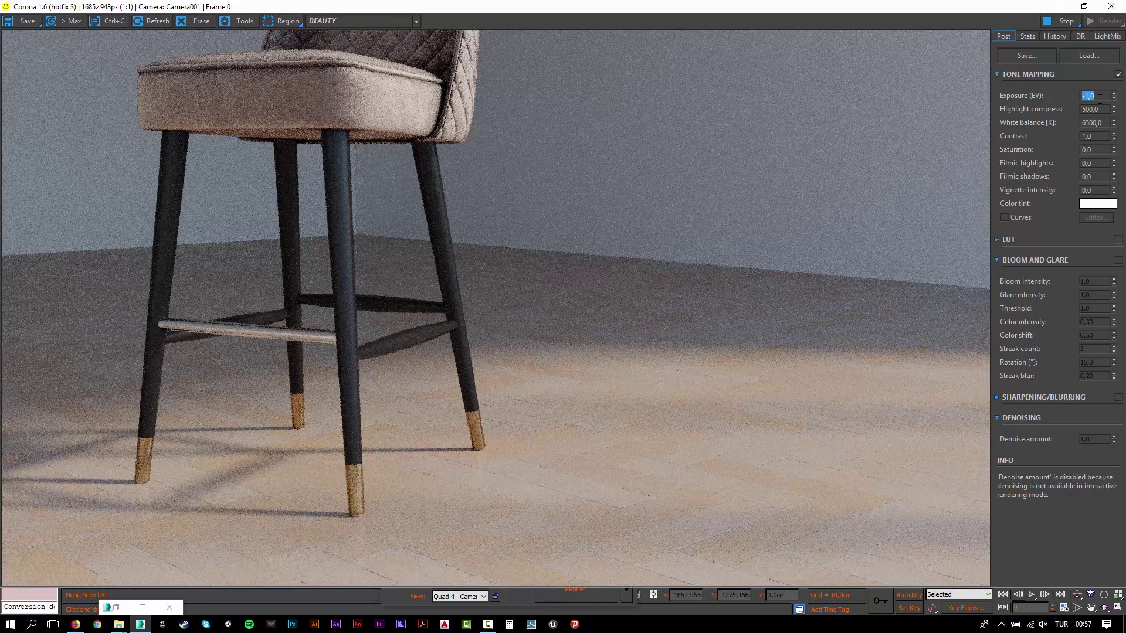
- Set the tone mapping contrast to 3
click(1098, 137)
text(3)
key(Return)
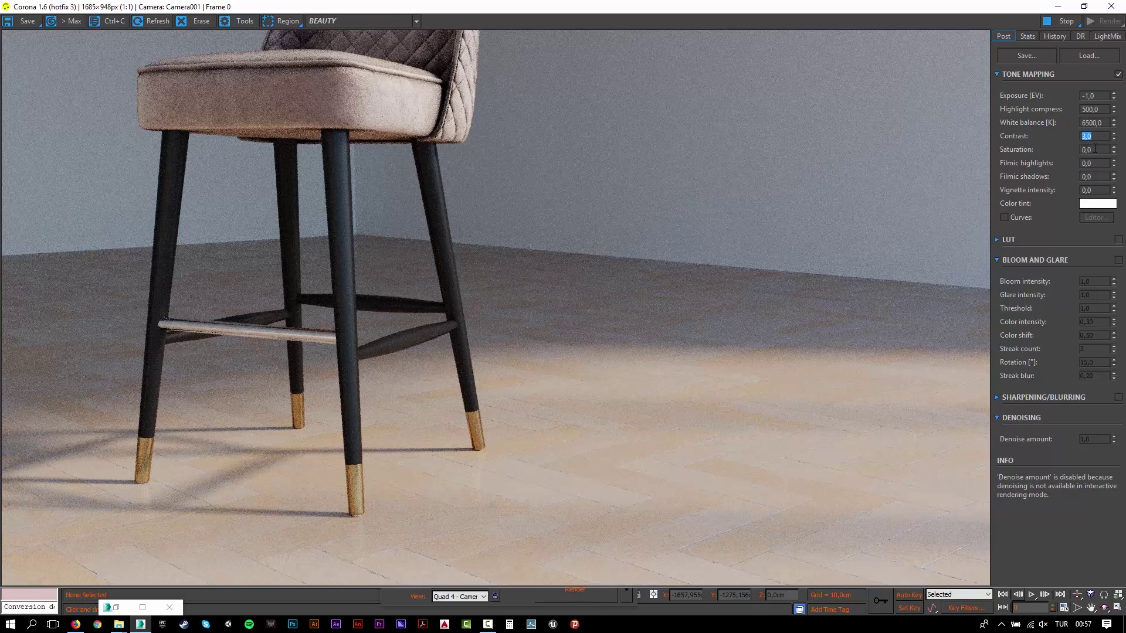
- Stop the interactive render and minimize the frame buffer and Render Setup windows
click(1061, 21)
click(1059, 7)
click(458, 131)
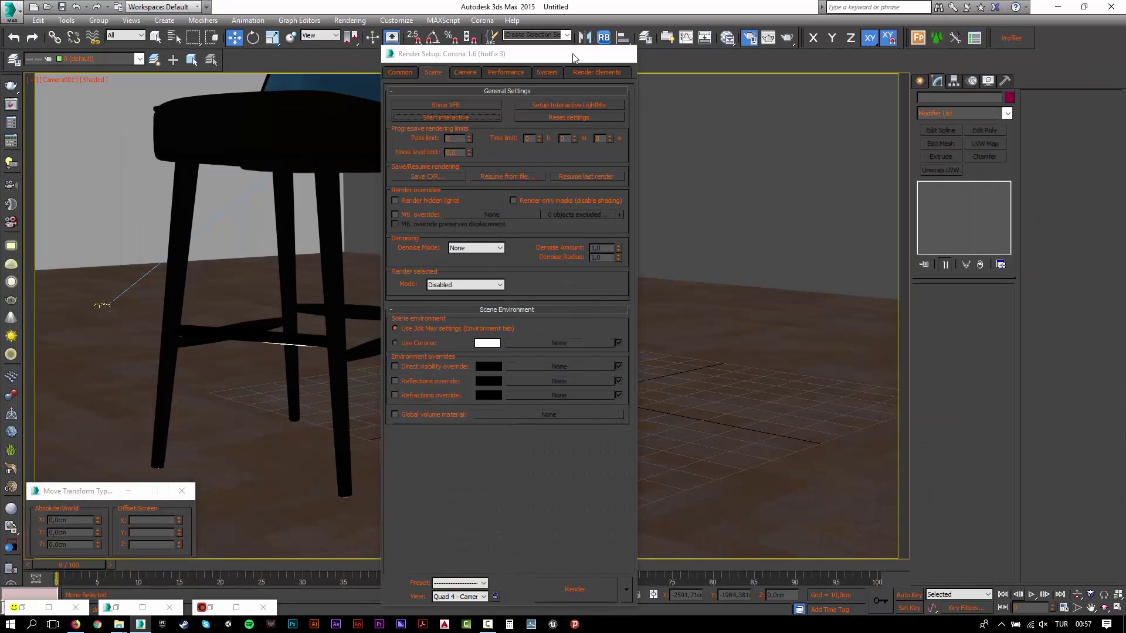
click(570, 53)
- Dolly and pan the camera to frame the stool's legs and the parquet floor more closely
middle_drag(442, 465, 452, 410)
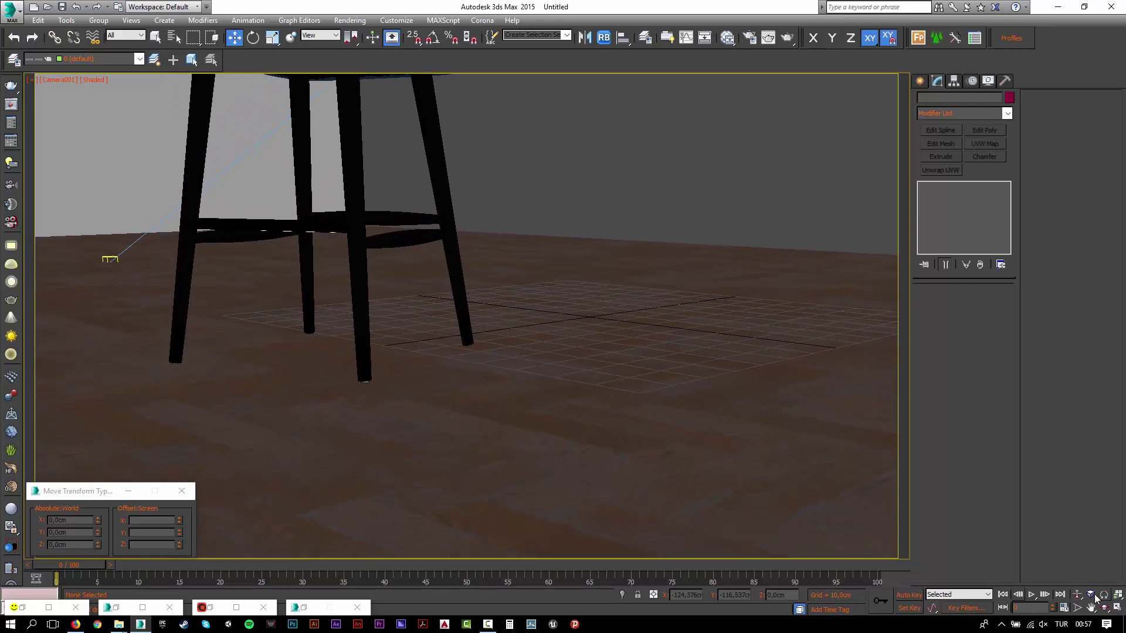
click(1078, 595)
drag(540, 372, 551, 362)
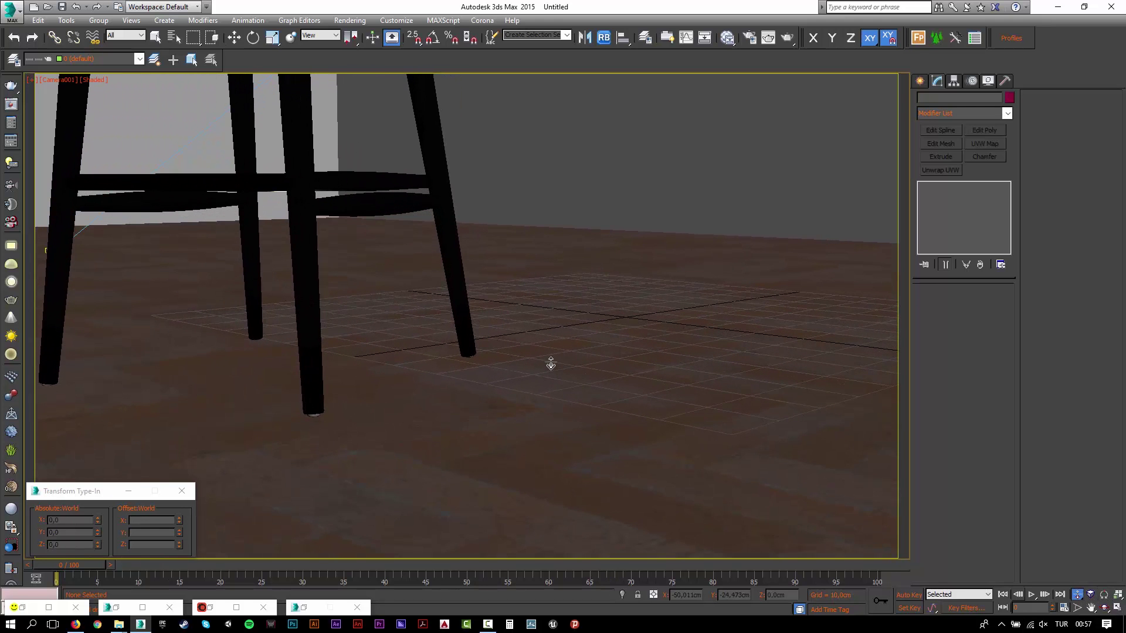
middle_drag(526, 420, 560, 415)
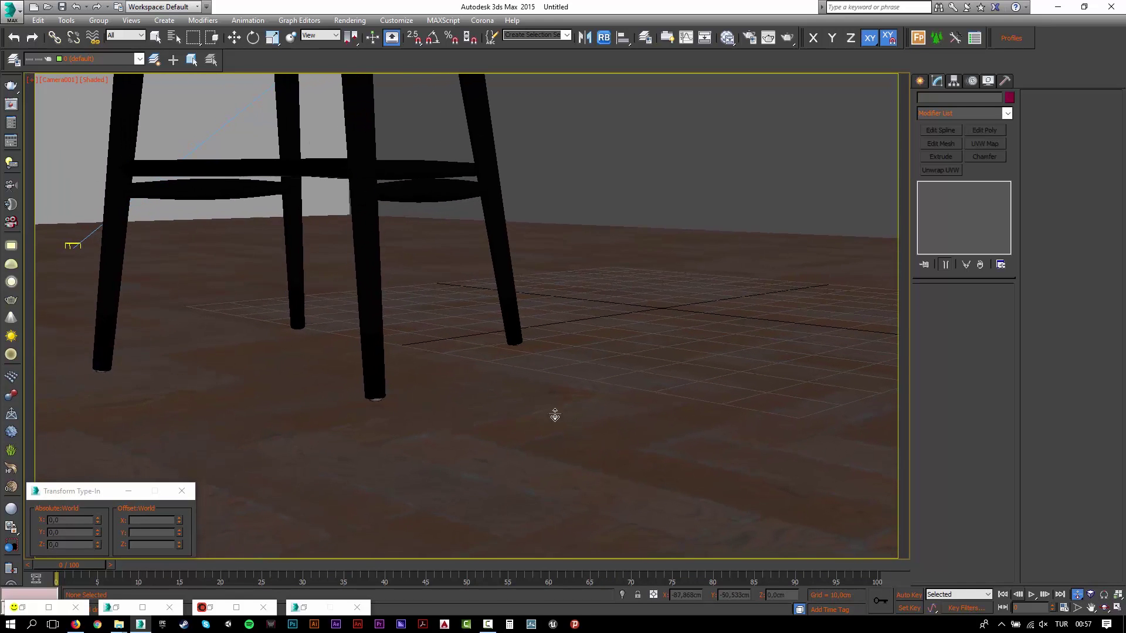
- Align the stool to the floor in Z position, matching the stool's minimum to the floor's maximum
key(w)
click(372, 351)
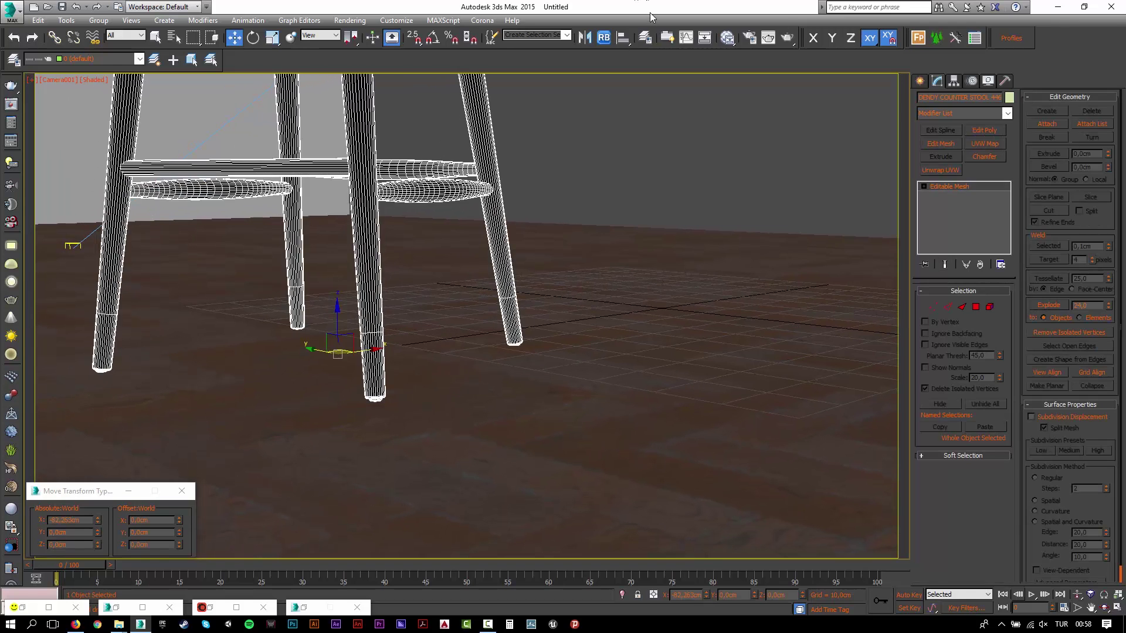
click(623, 38)
click(670, 311)
click(843, 288)
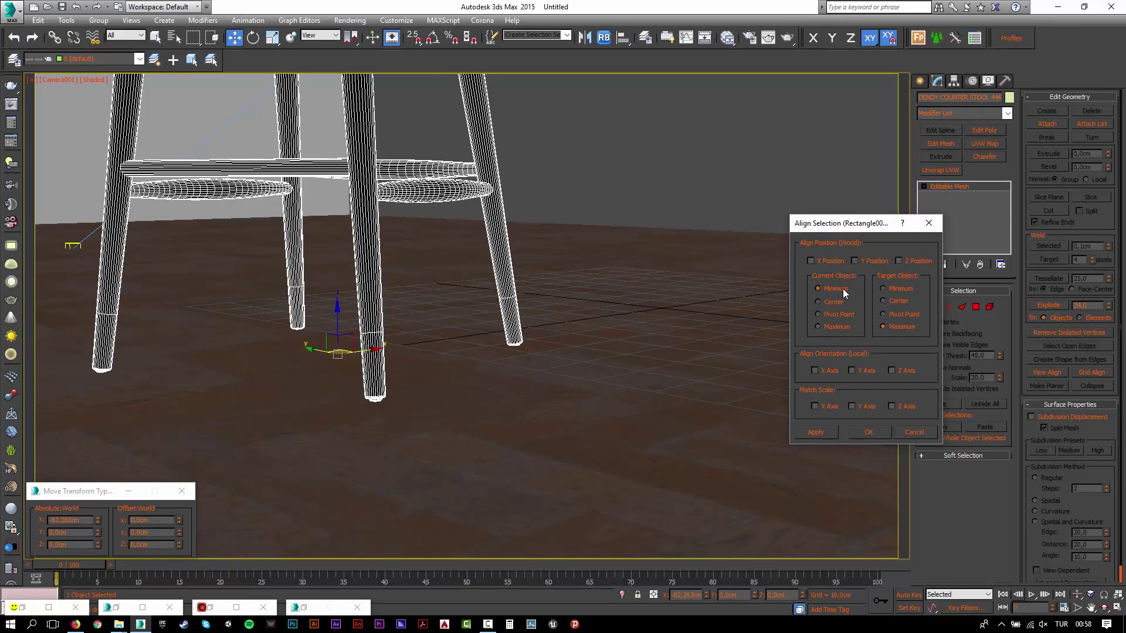
click(907, 259)
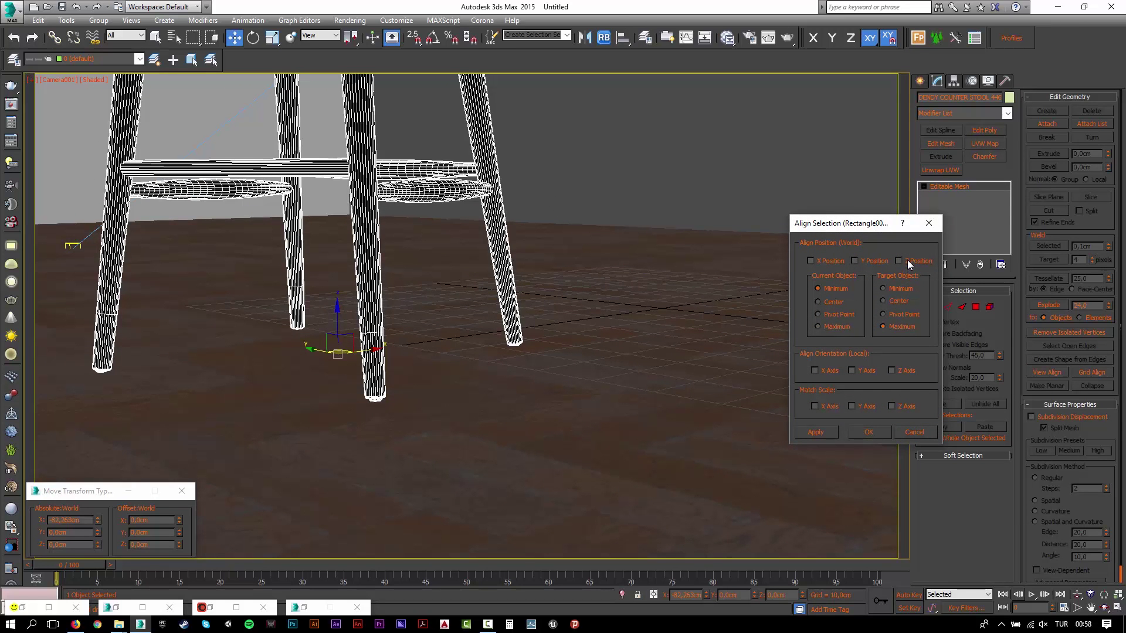
click(868, 433)
middle_drag(593, 322, 596, 323)
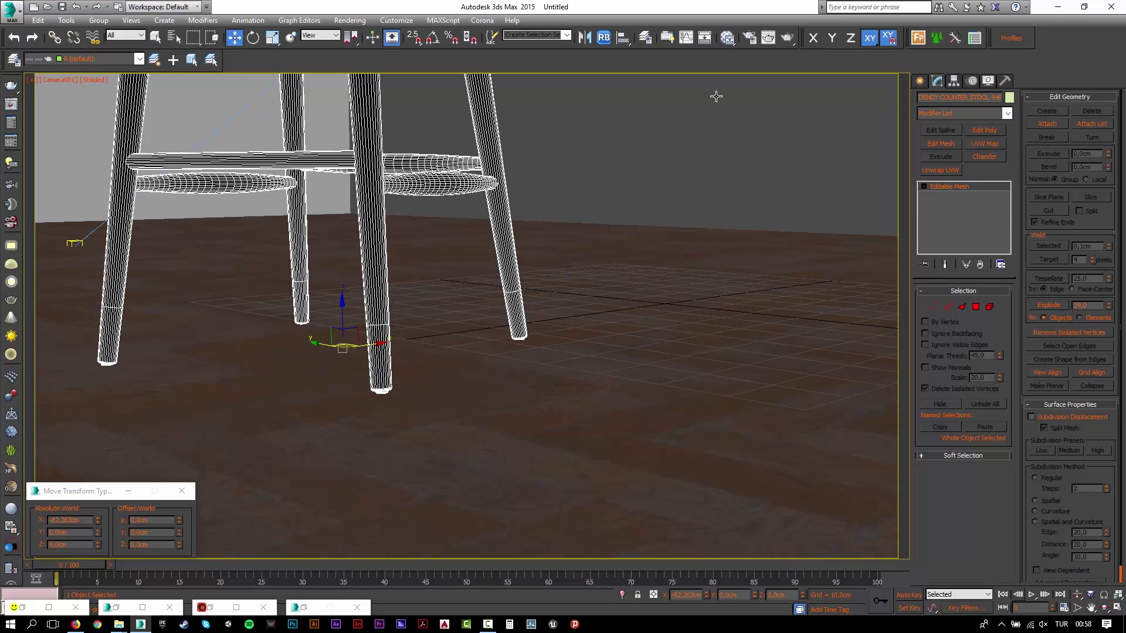
- Set the reflection glossiness of the parquet CoronaMtl (Material #25) to 0,9 in the Slate Material Editor
click(727, 38)
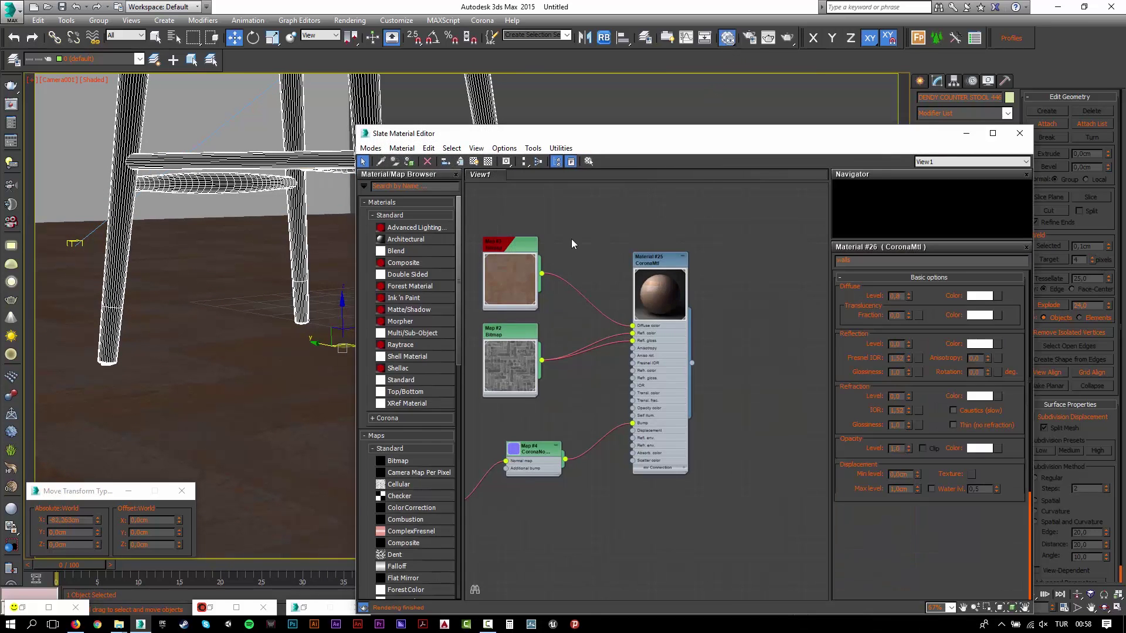
double_click(662, 264)
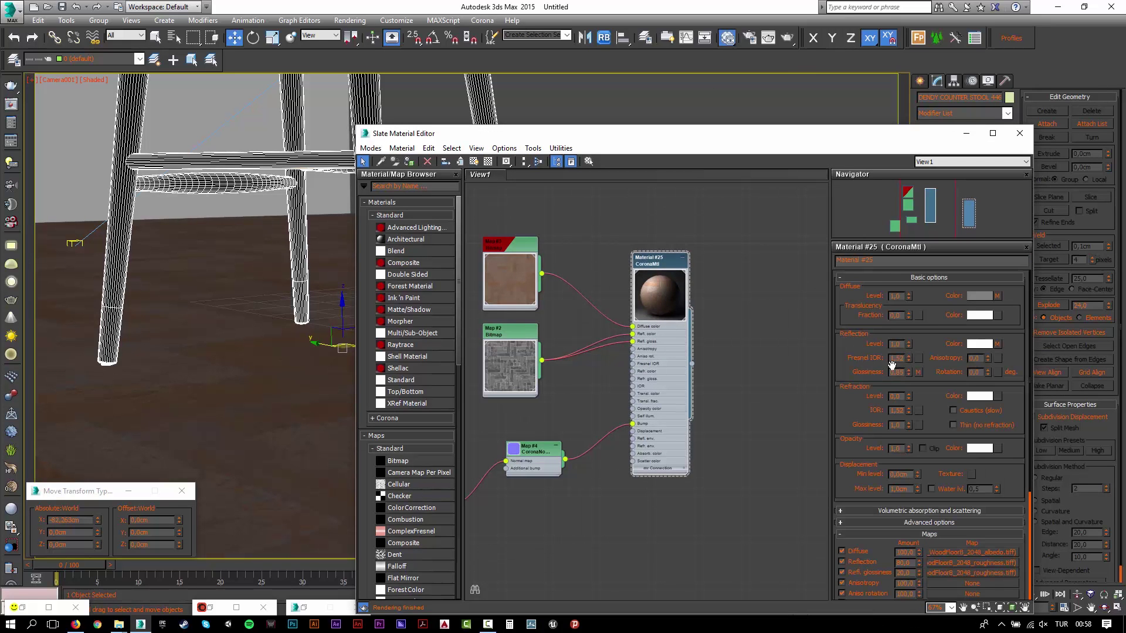
double_click(896, 372)
text(0,9)
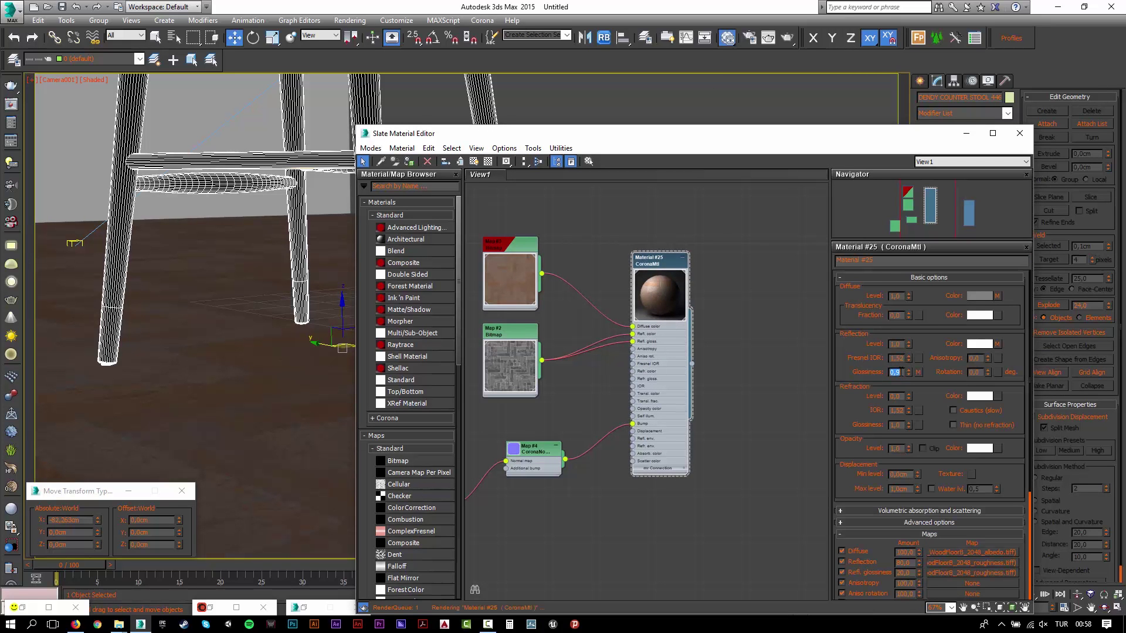
click(964, 134)
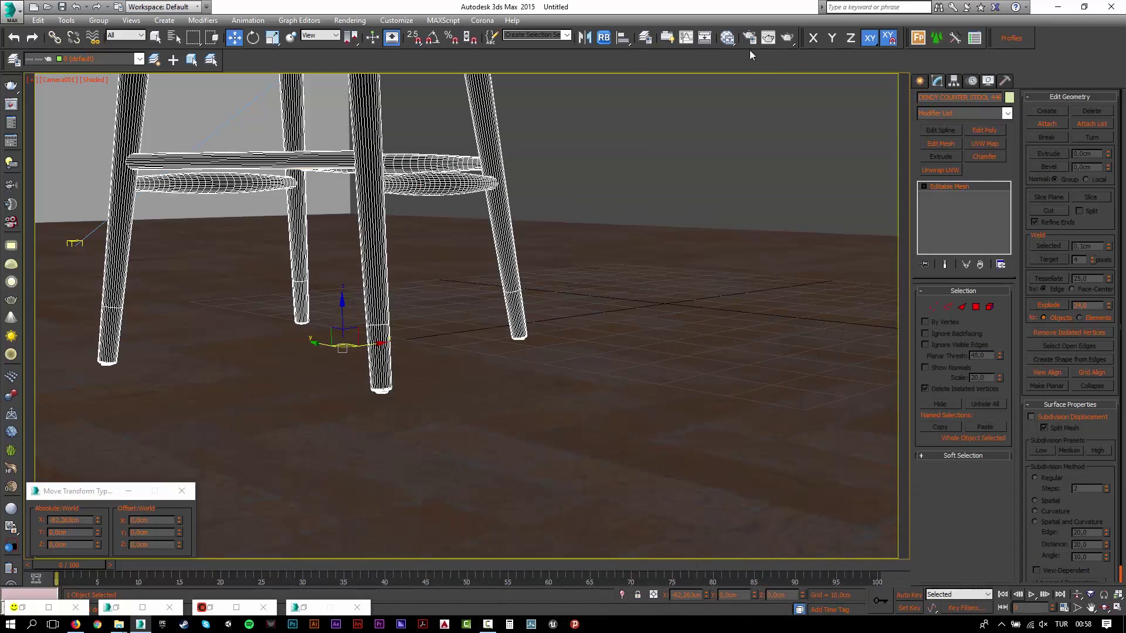
- Start the Corona interactive render to preview the stool legs and parquet floor
click(748, 39)
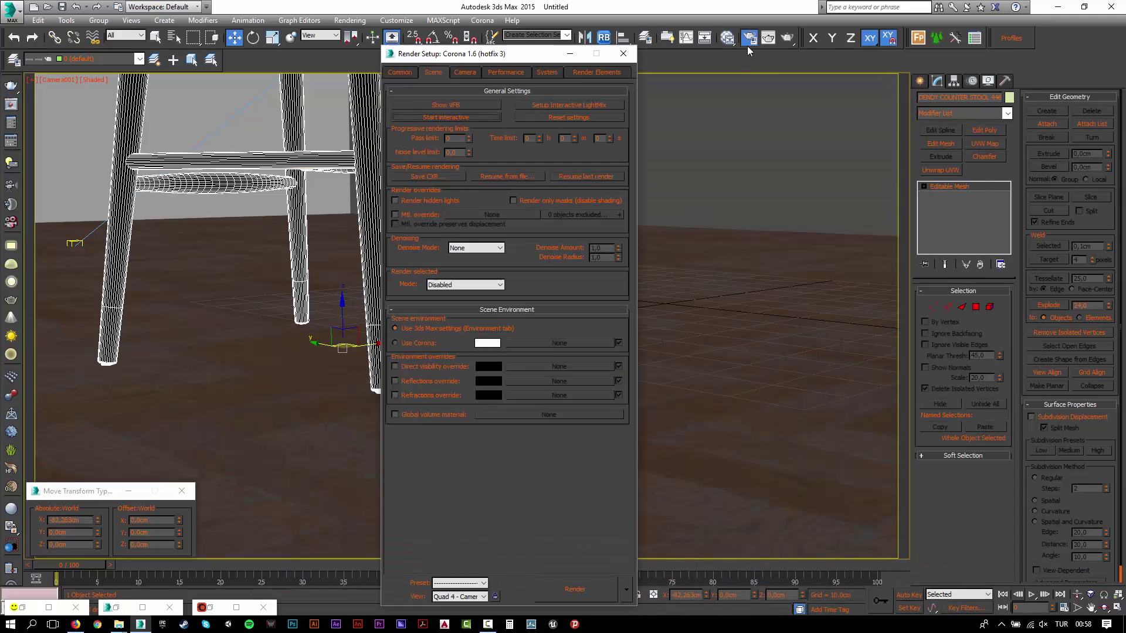
click(447, 117)
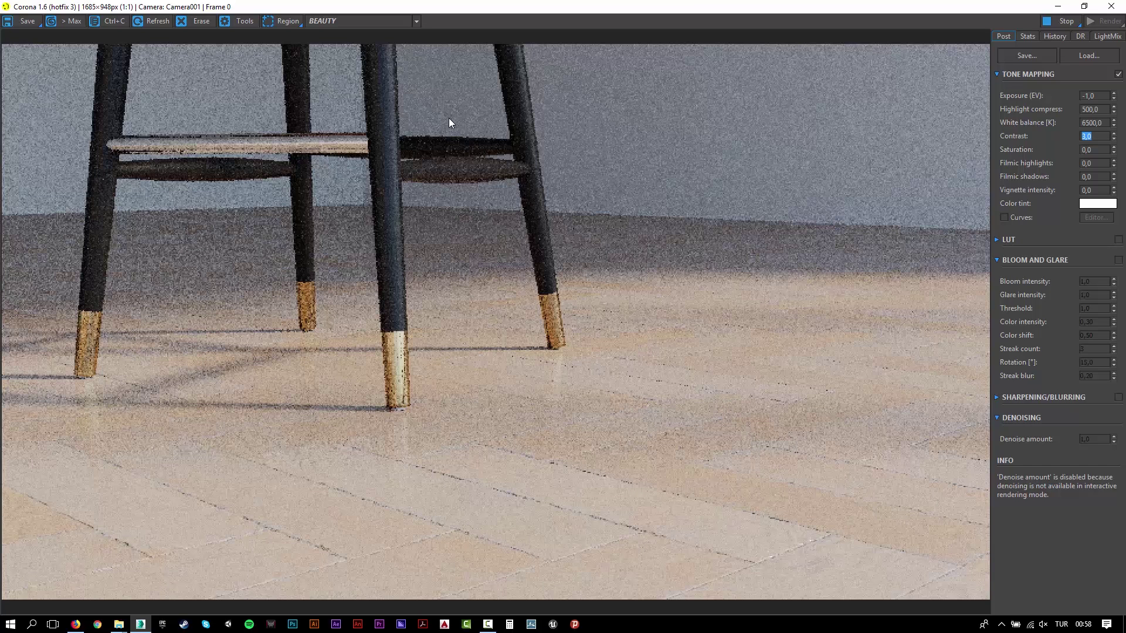
click(488, 624)
click(1069, 572)
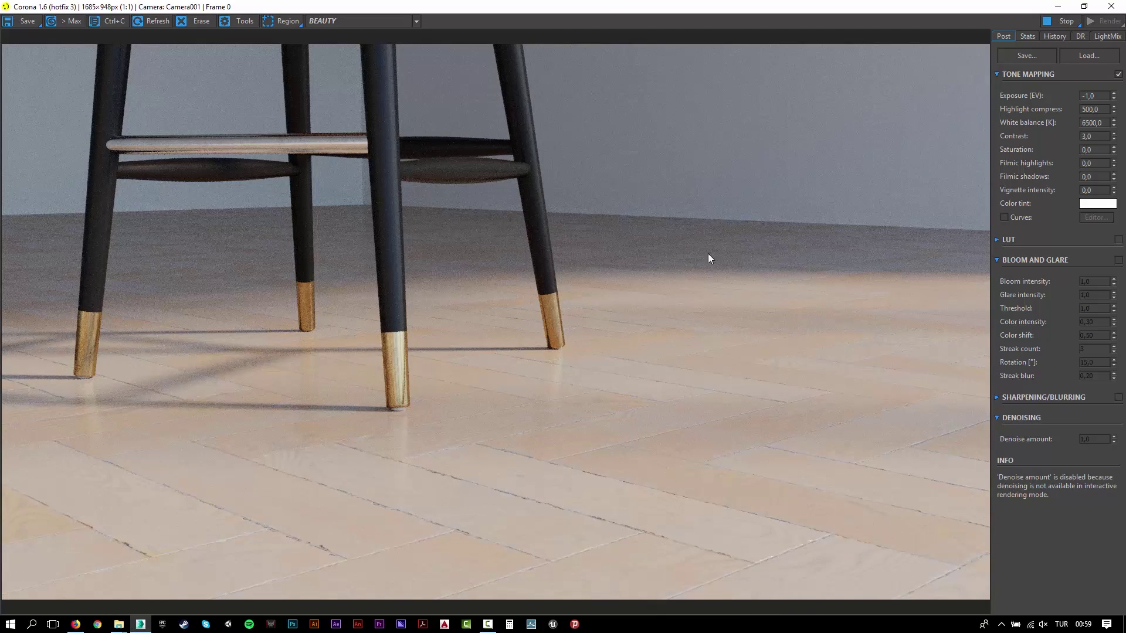
- Minimize the render windows, pan the camera up to the stool's seat, and lower the camera target along Z
click(1058, 6)
click(570, 53)
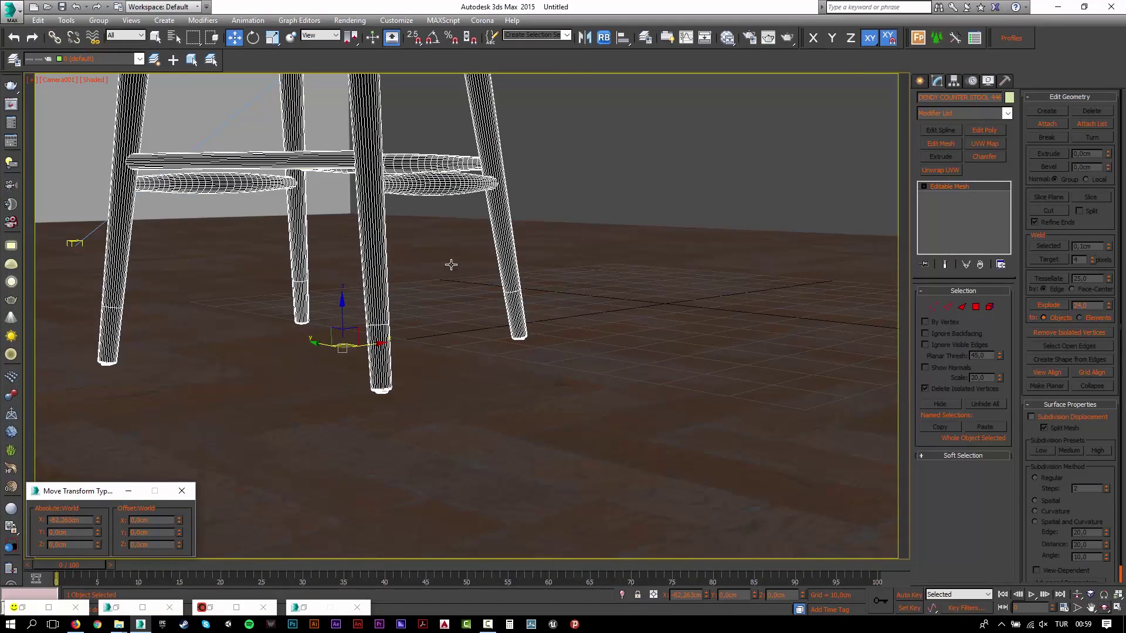
click(503, 158)
middle_drag(503, 158, 500, 259)
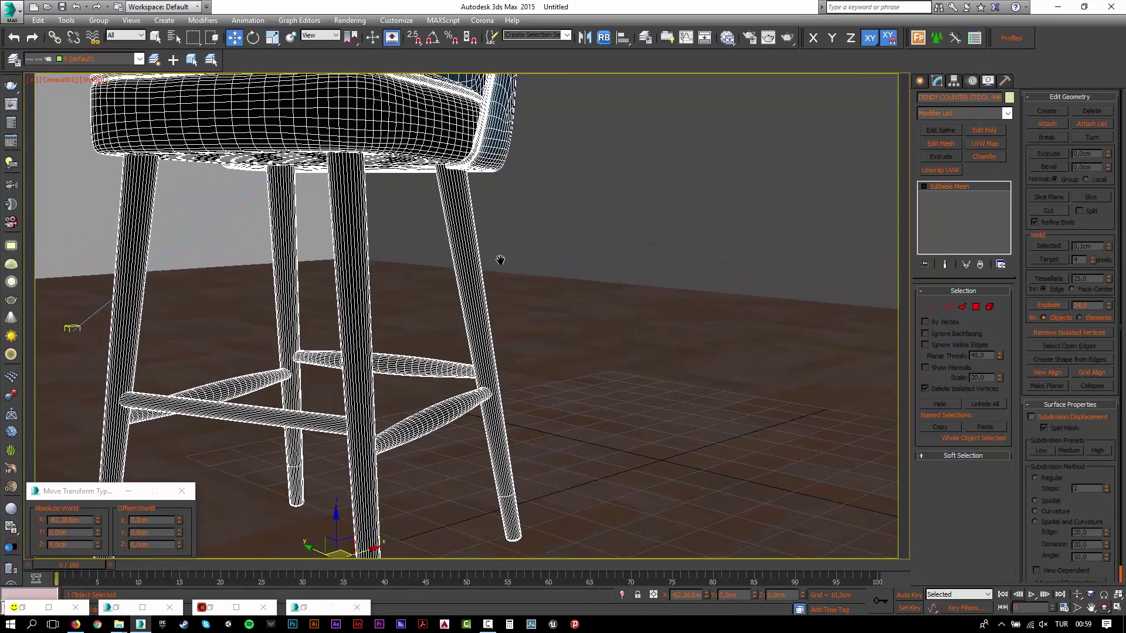
click(52, 82)
click(104, 316)
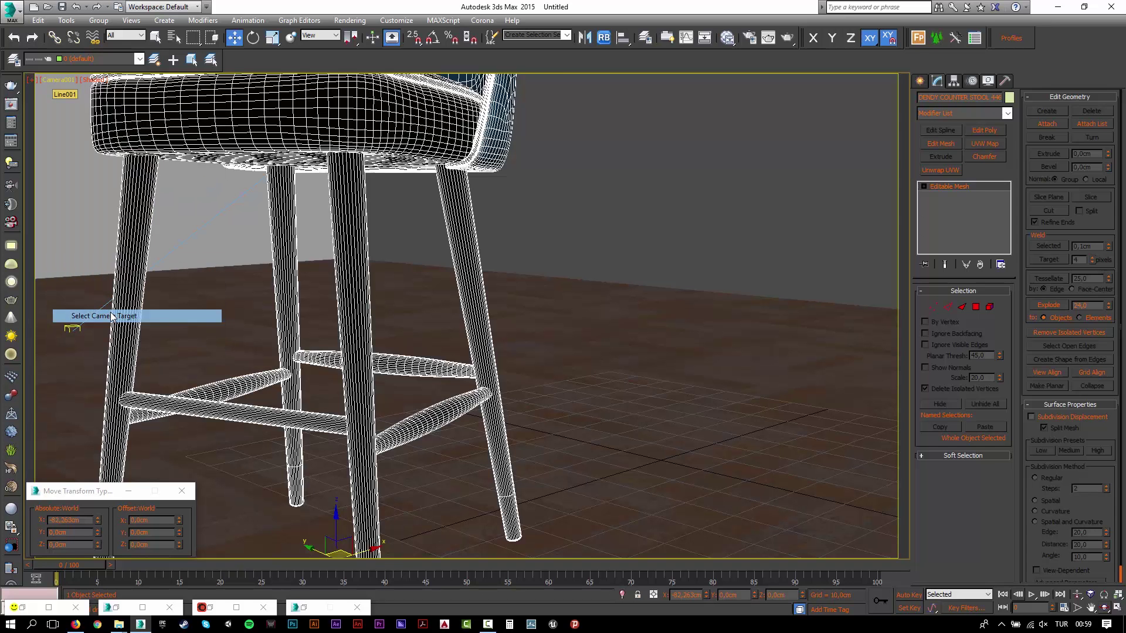
drag(464, 269, 452, 467)
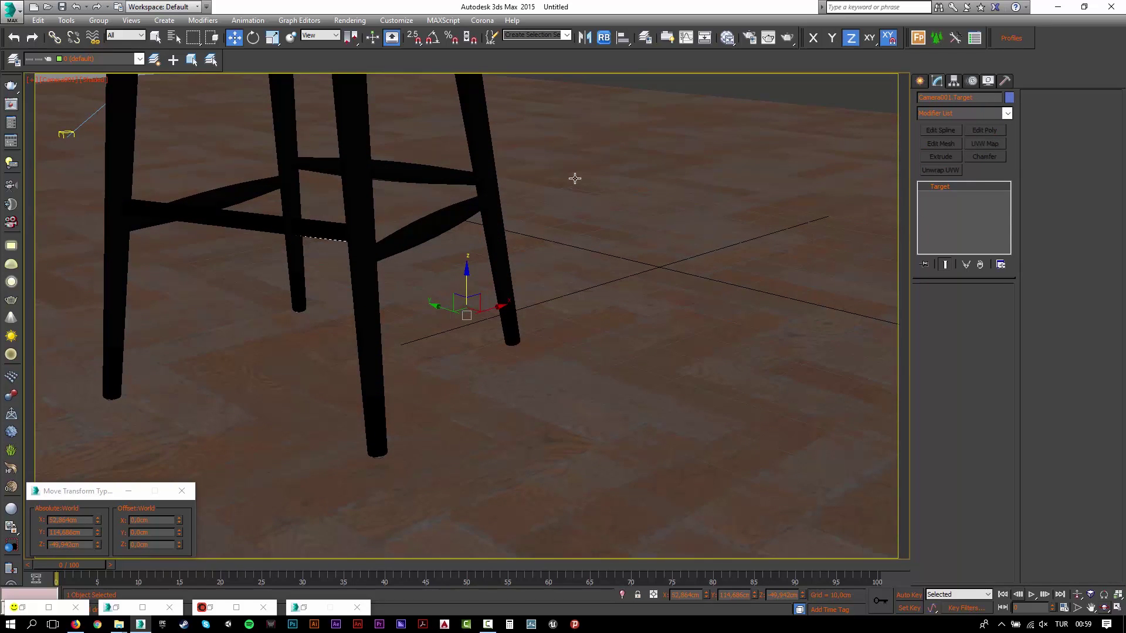
- Pan and dolly back the camera to frame the stool's seat and legs with more of the parquet floor
middle_drag(575, 179, 597, 218)
click(1077, 595)
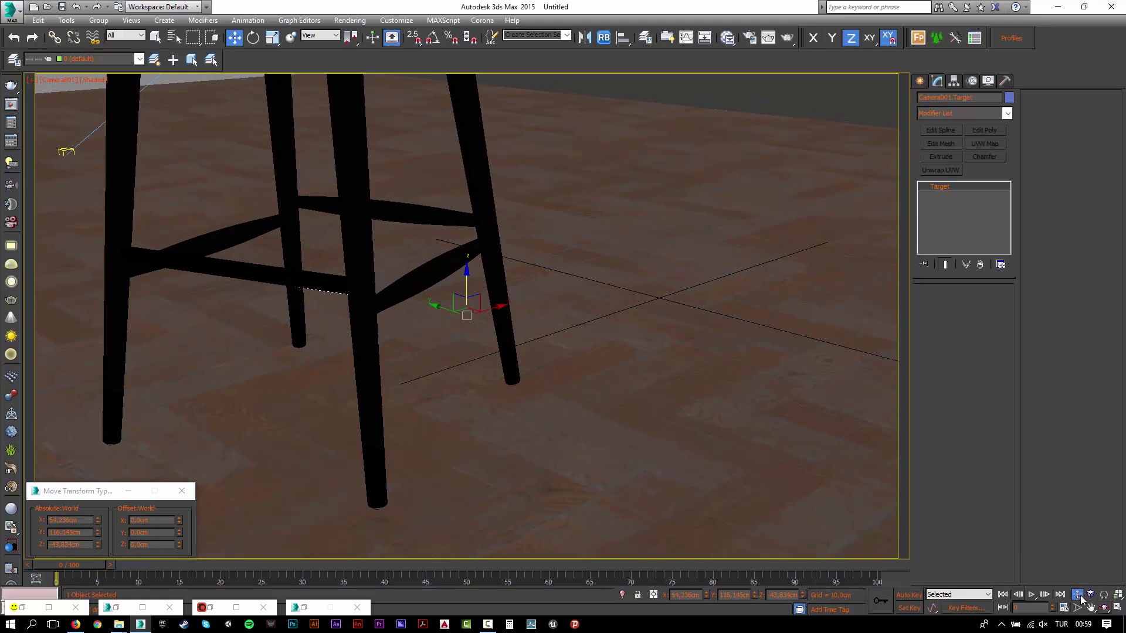
drag(610, 254, 610, 267)
middle_drag(568, 252, 527, 282)
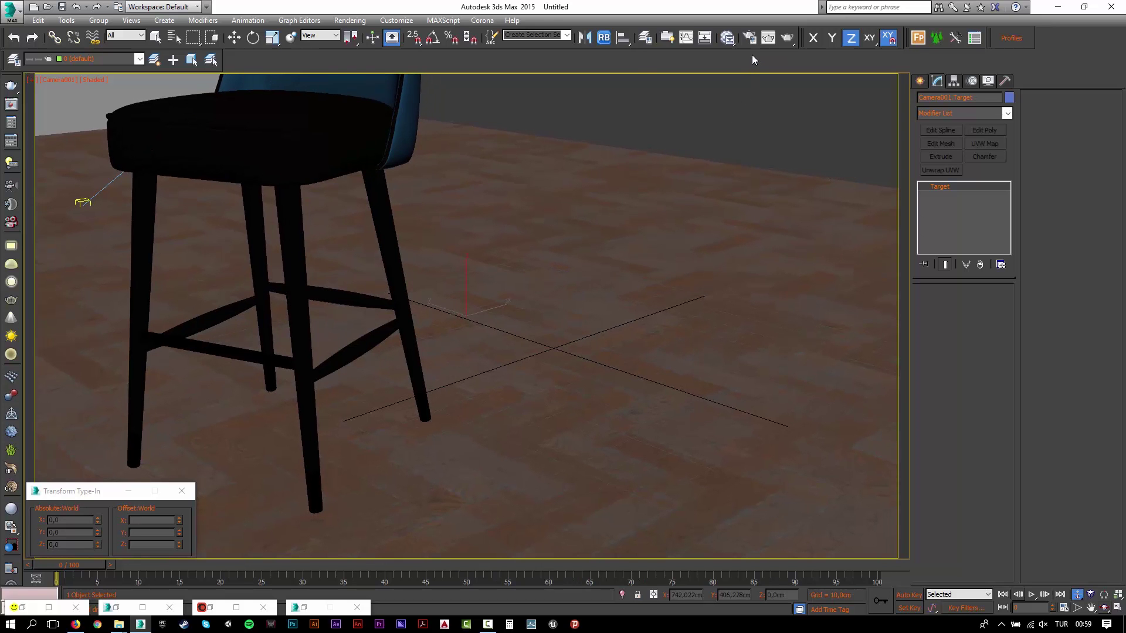
- Start the Corona interactive render again from the new camera view
click(748, 39)
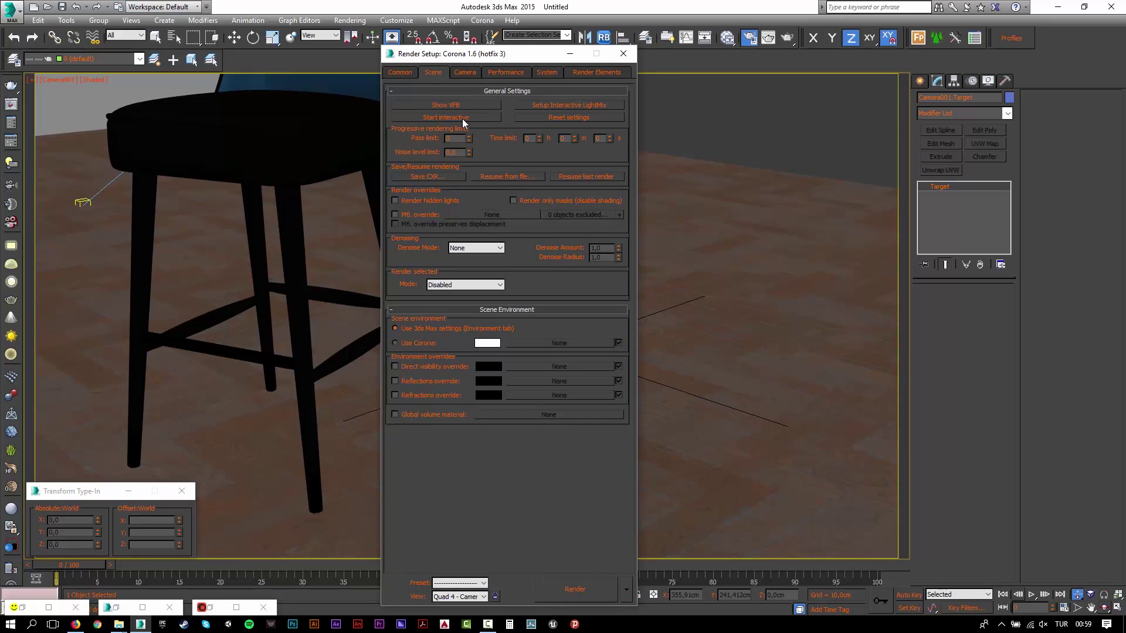
click(462, 119)
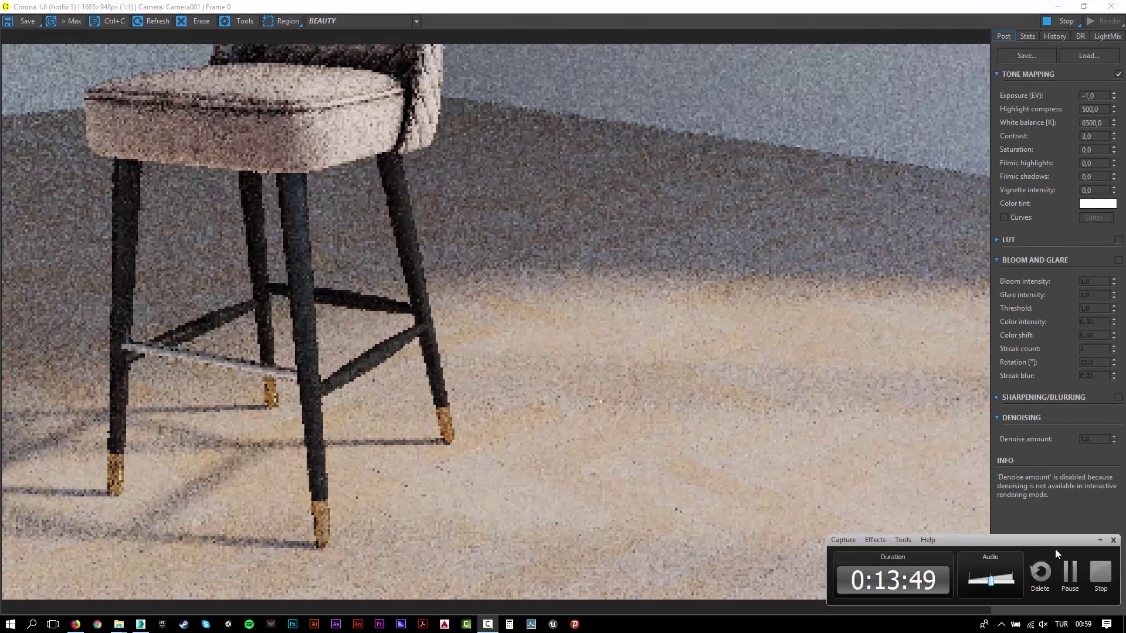
click(1070, 573)
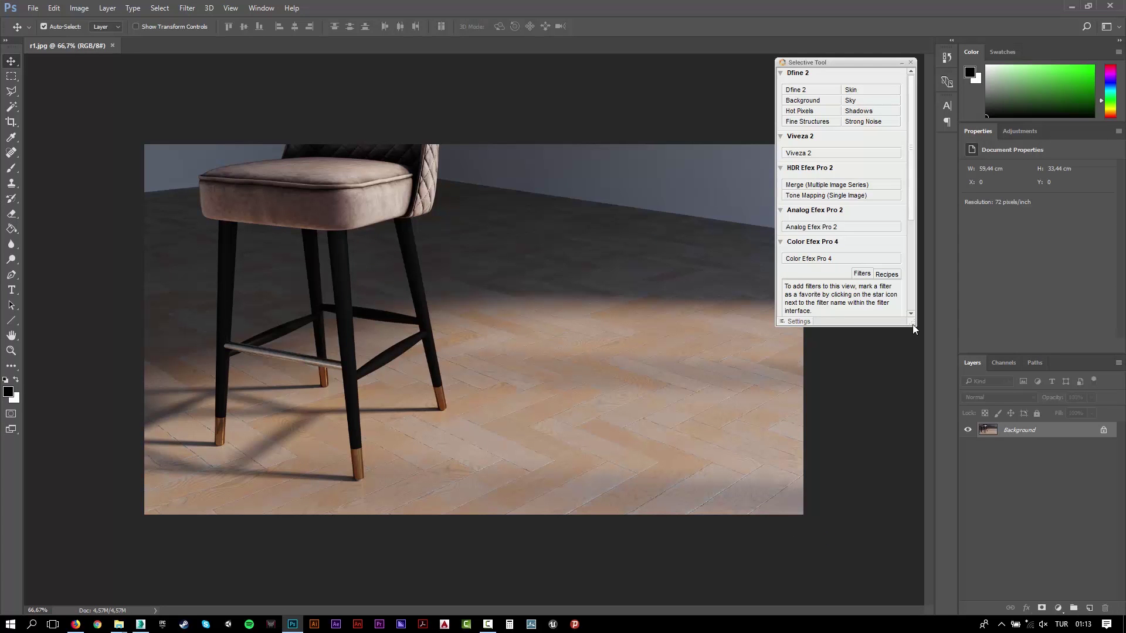
- In Photoshop, convert the background of r1.jpg into a regular layer and duplicate it
drag(912, 325, 912, 323)
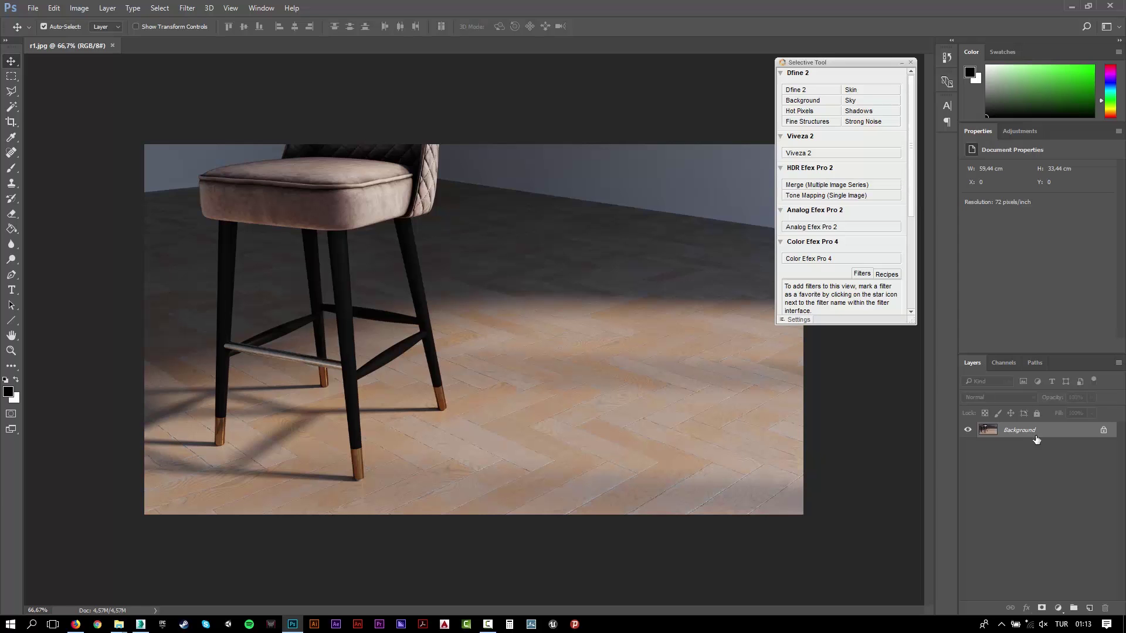
double_click(1072, 435)
key(Return)
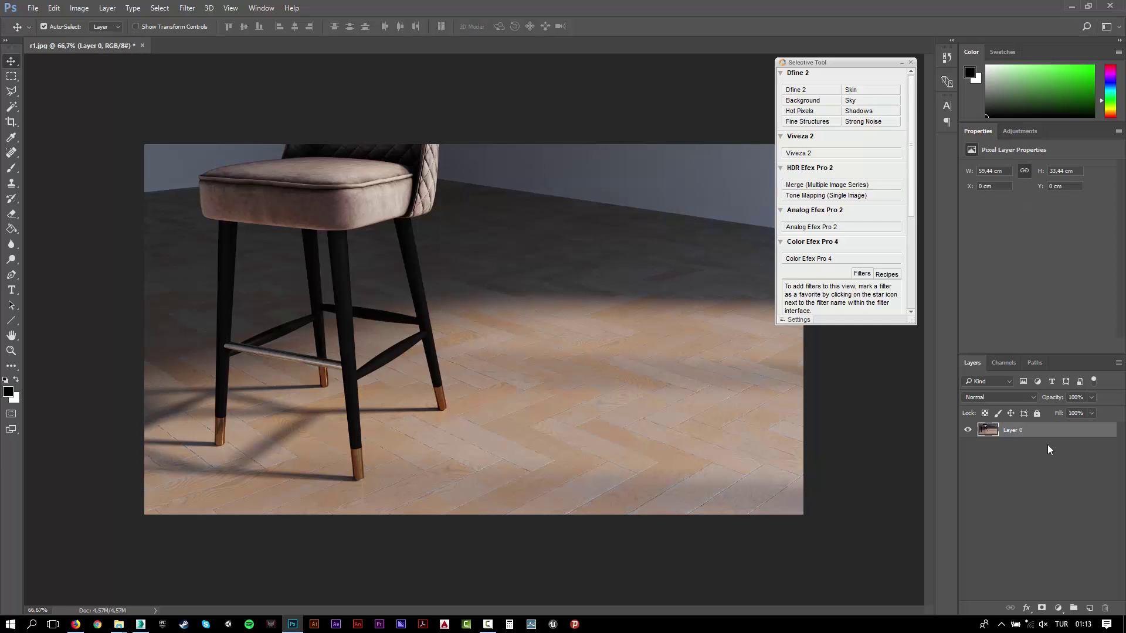
alt+drag(1035, 434, 1058, 487)
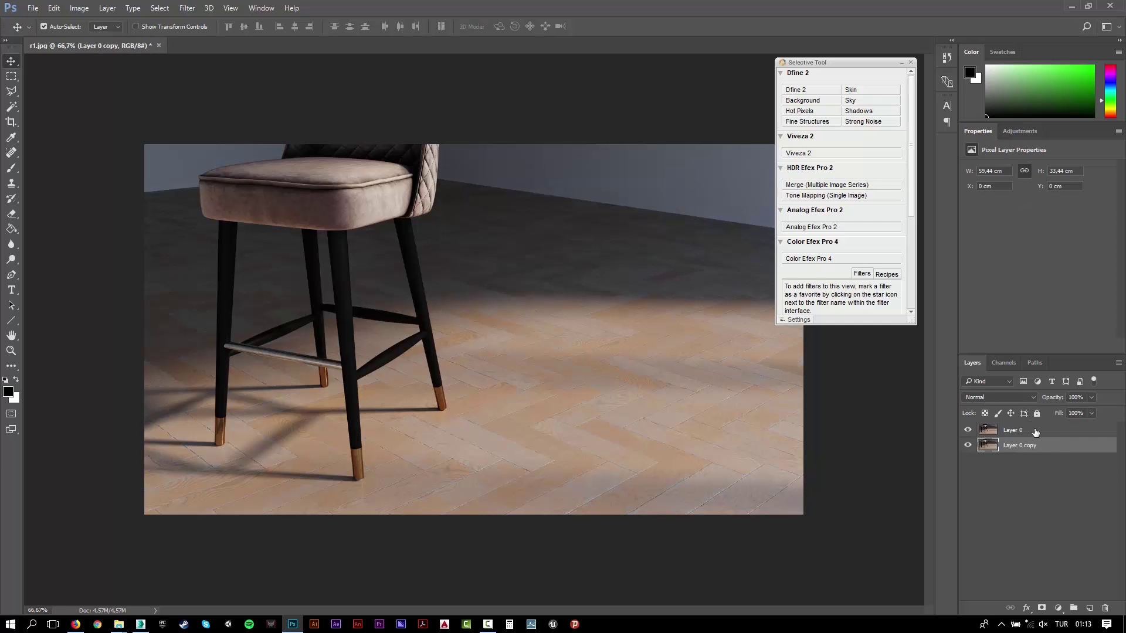
- Apply the Camera Raw filter to Layer 0 with Shadows +47 and Highlights -63, and compare before and after
click(187, 7)
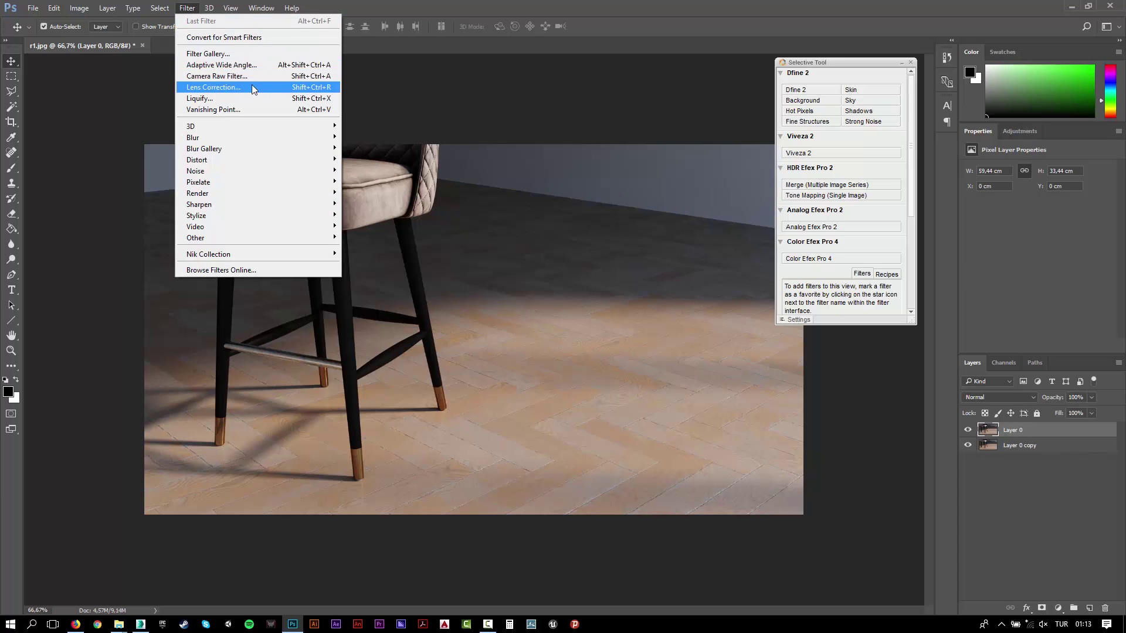
click(235, 77)
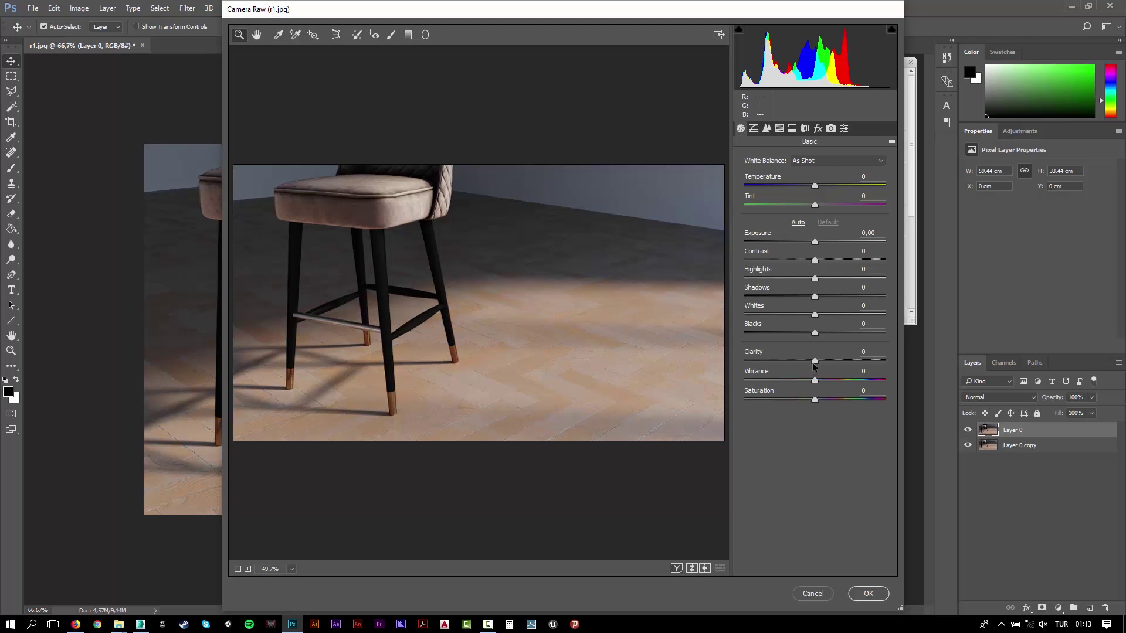
click(814, 297)
drag(814, 297, 772, 283)
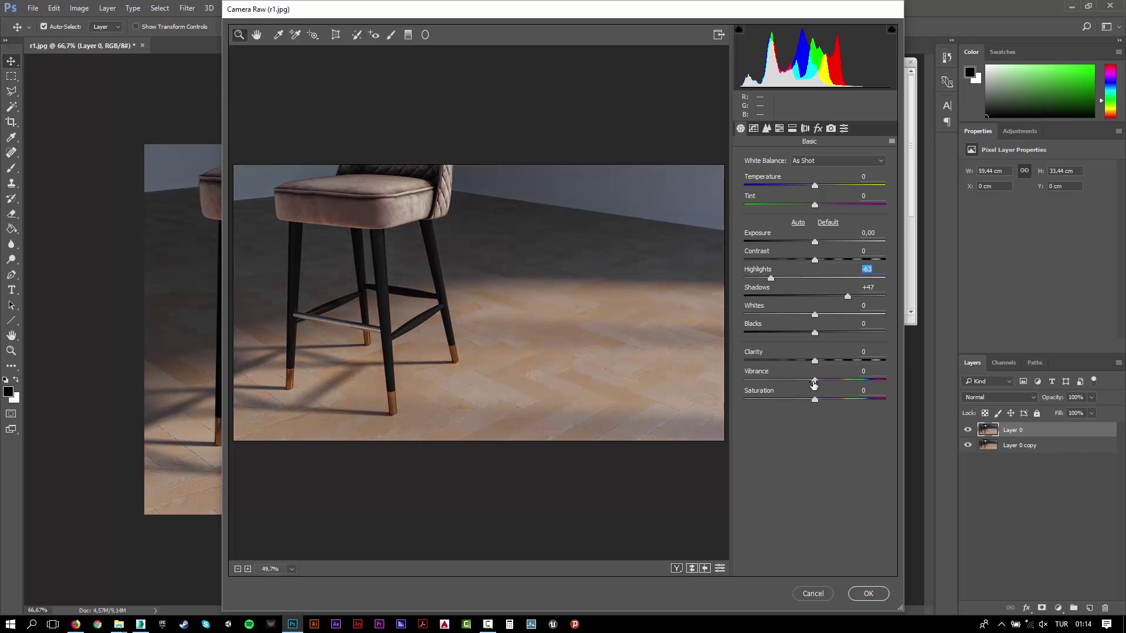
click(865, 594)
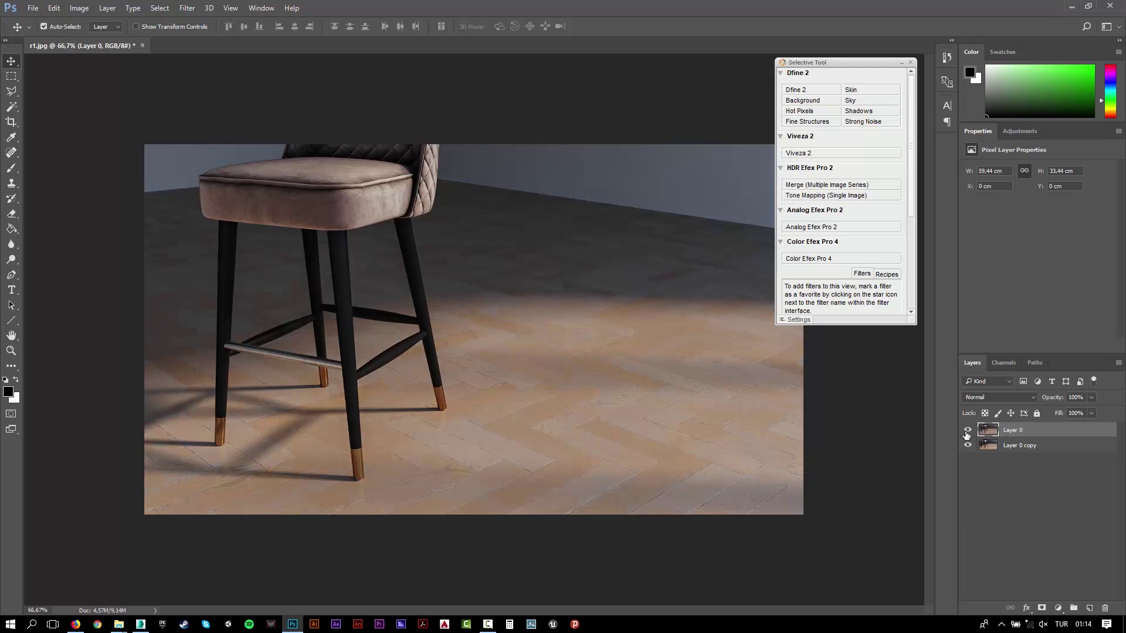
click(968, 430)
click(968, 430)
- Apply Viveza 2 with Brightness 5%, Contrast 10%, Saturation -8% and Structure 18%, and compare before and after
click(804, 155)
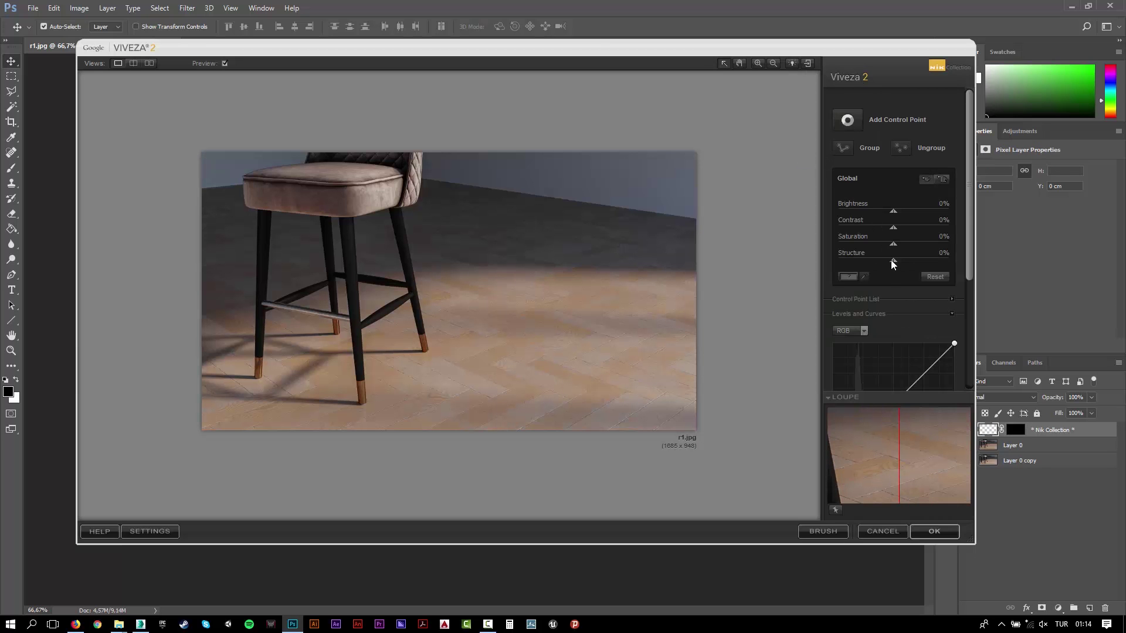
drag(893, 264, 897, 265)
drag(896, 227, 899, 228)
drag(895, 212, 896, 212)
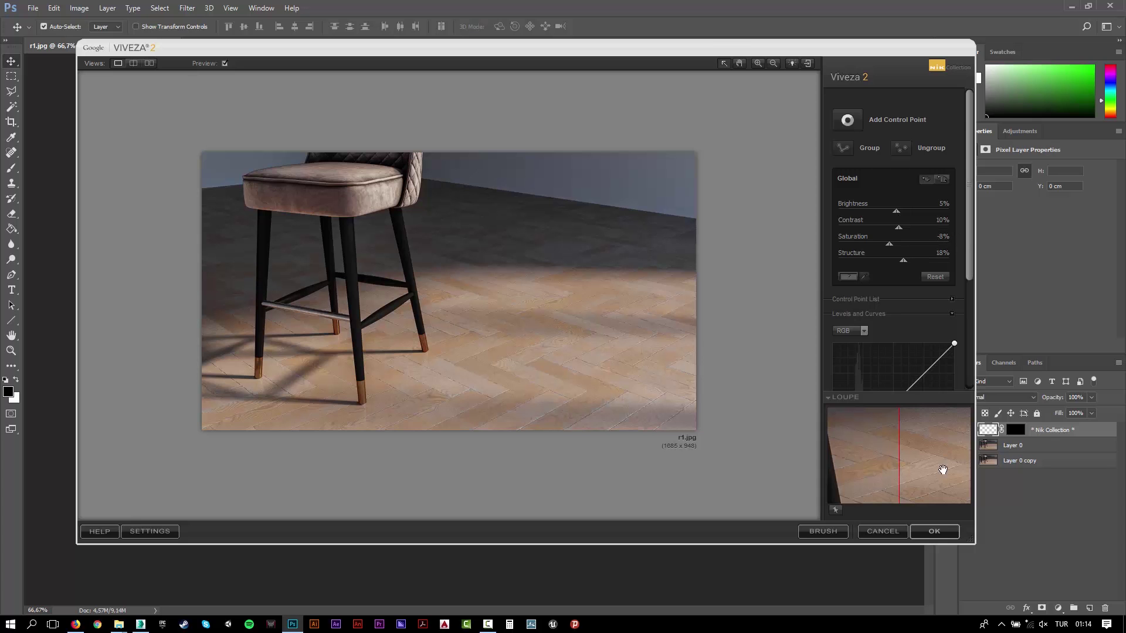
click(923, 531)
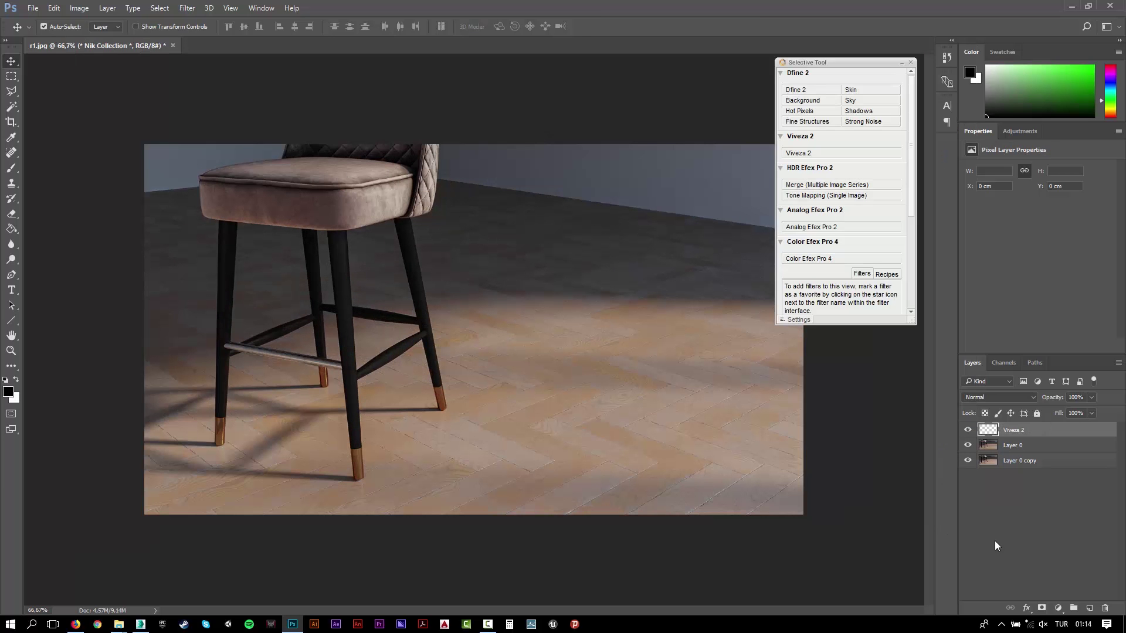
click(968, 430)
click(968, 430)
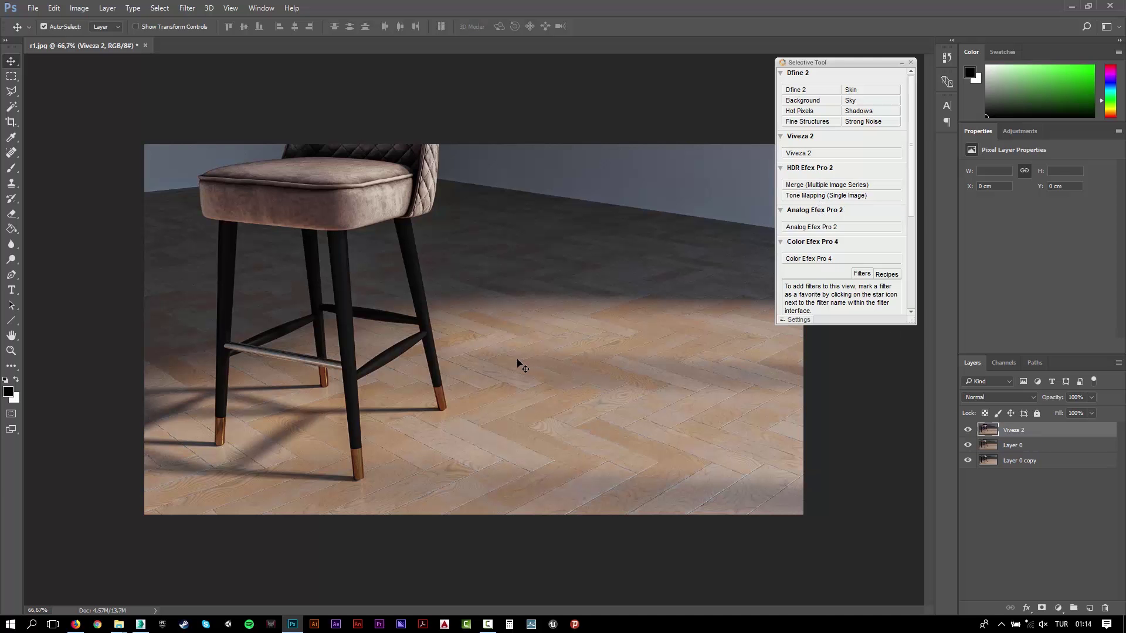
- Apply Smart Sharpen with an amount of 110% to the Viveza 2 layer and inspect the sharpened parquet
key(ctrl+1)
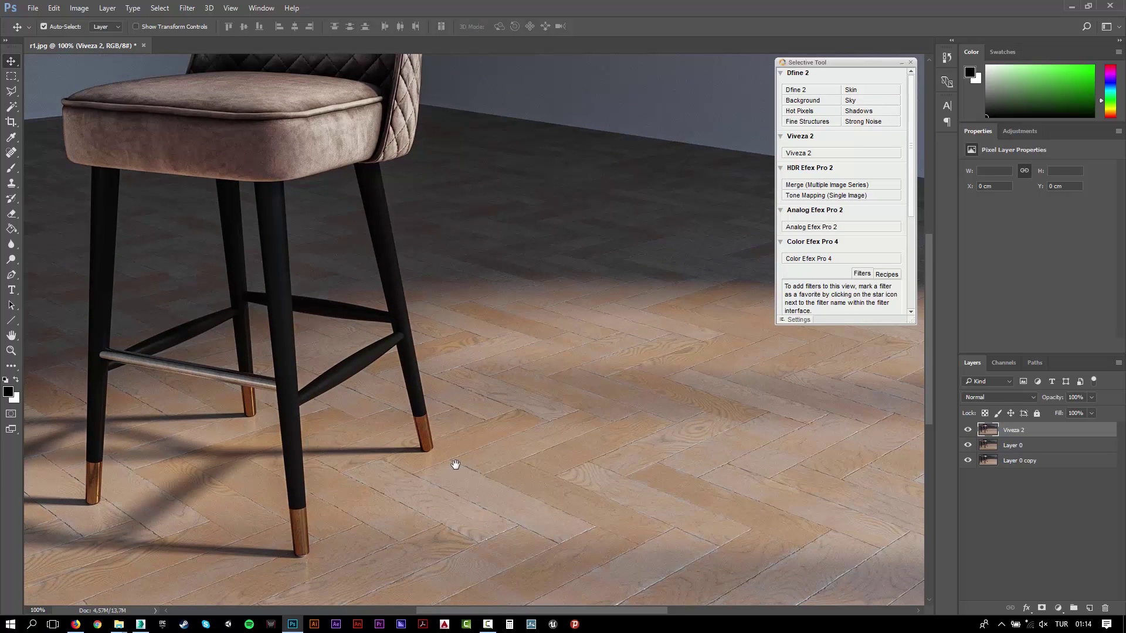
drag(455, 465, 483, 407)
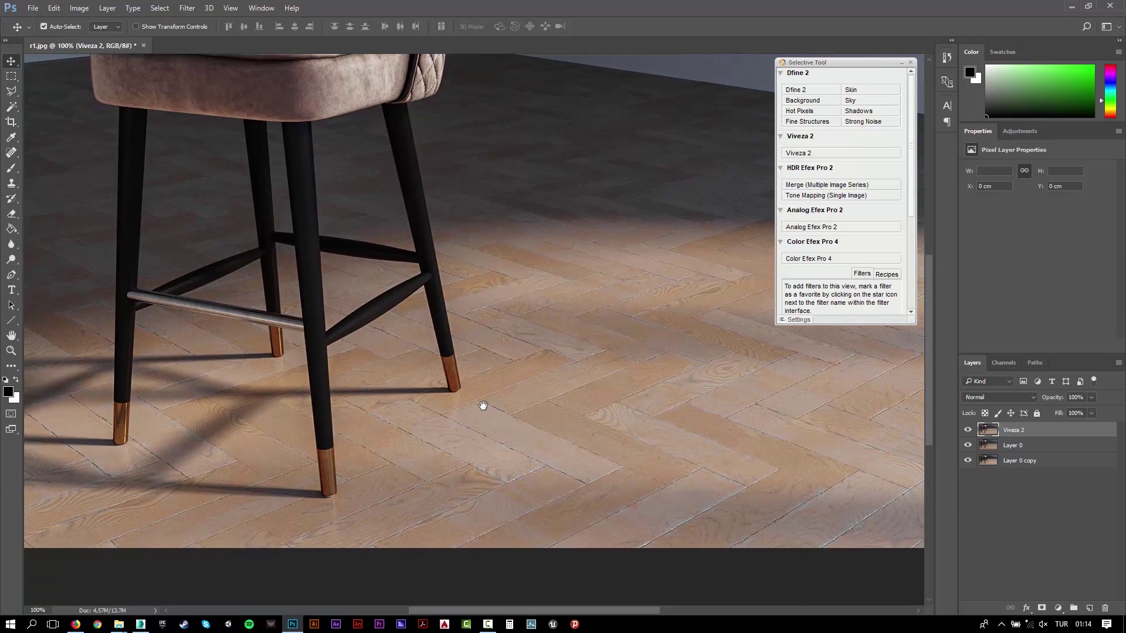
click(186, 8)
mouse_move(289, 205)
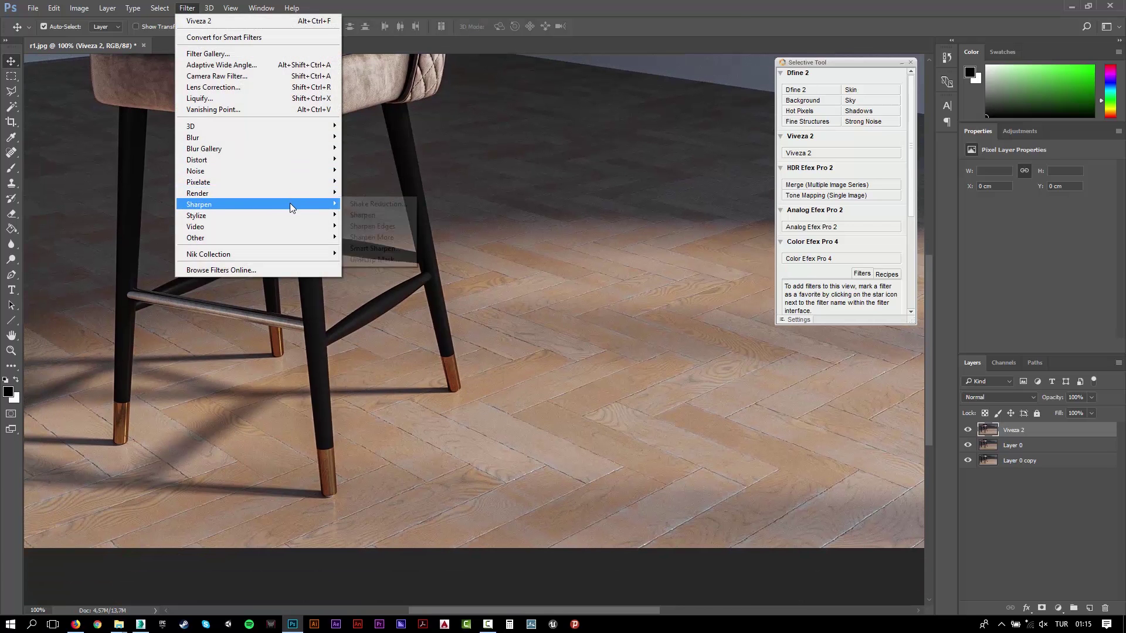
click(375, 249)
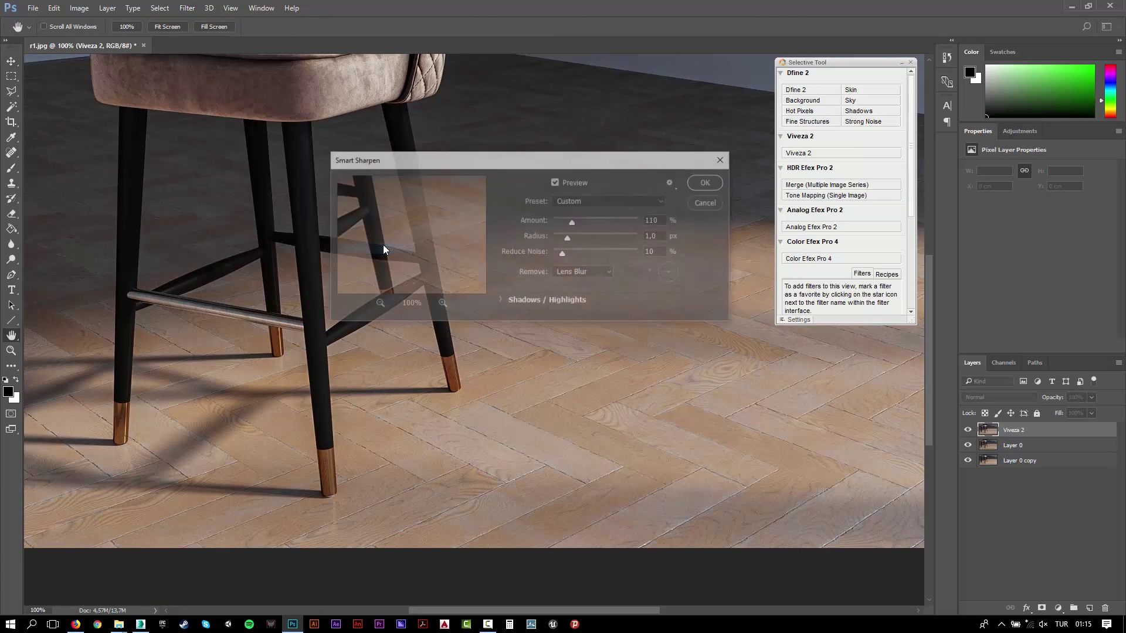
double_click(662, 223)
text(130)
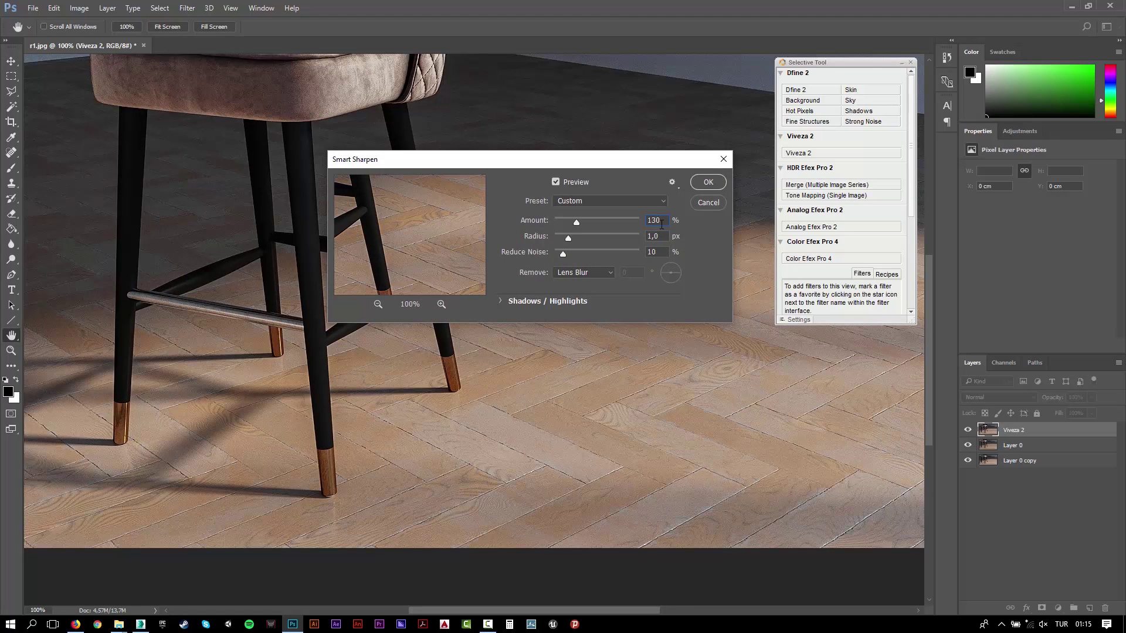
double_click(662, 224)
text(110)
click(709, 184)
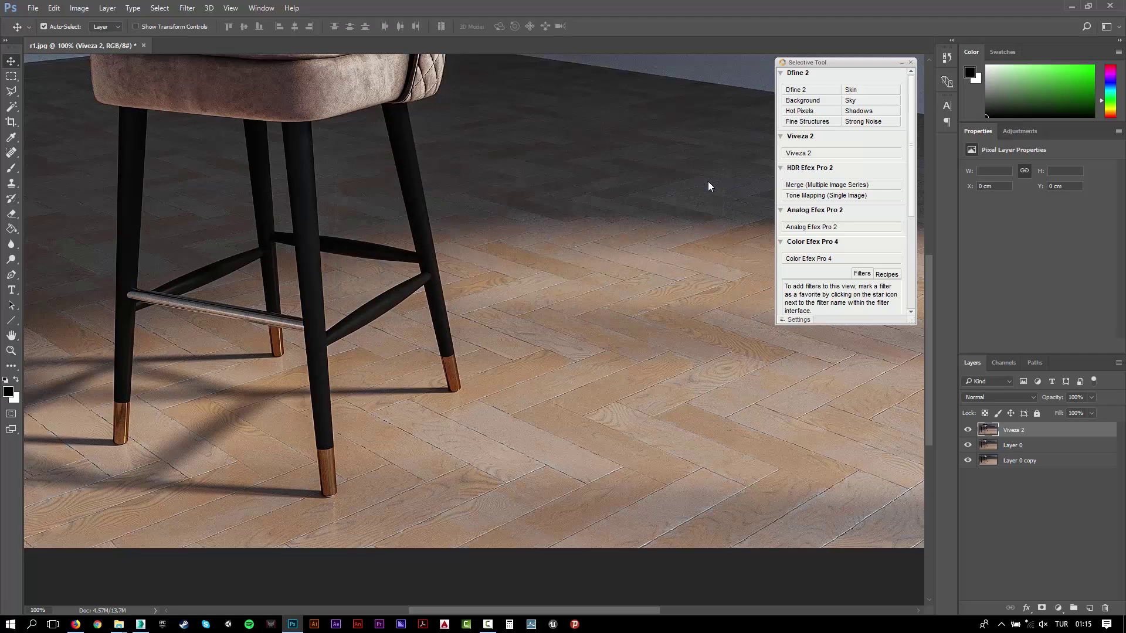
key(ctrl+minus)
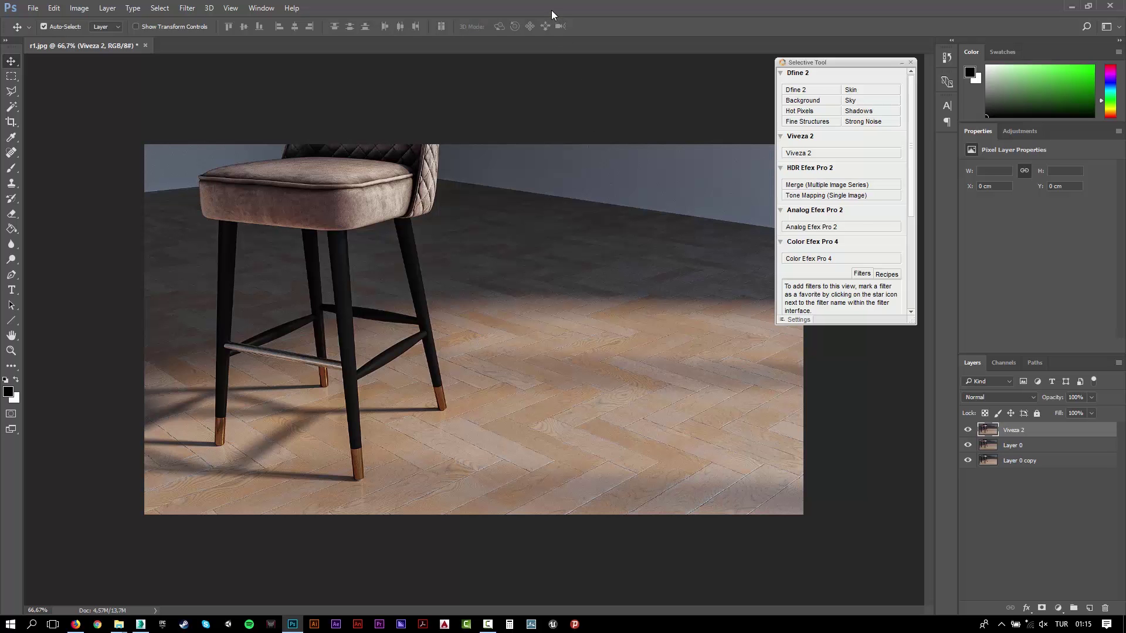
key(ctrl+plus)
key(ctrl+plus)
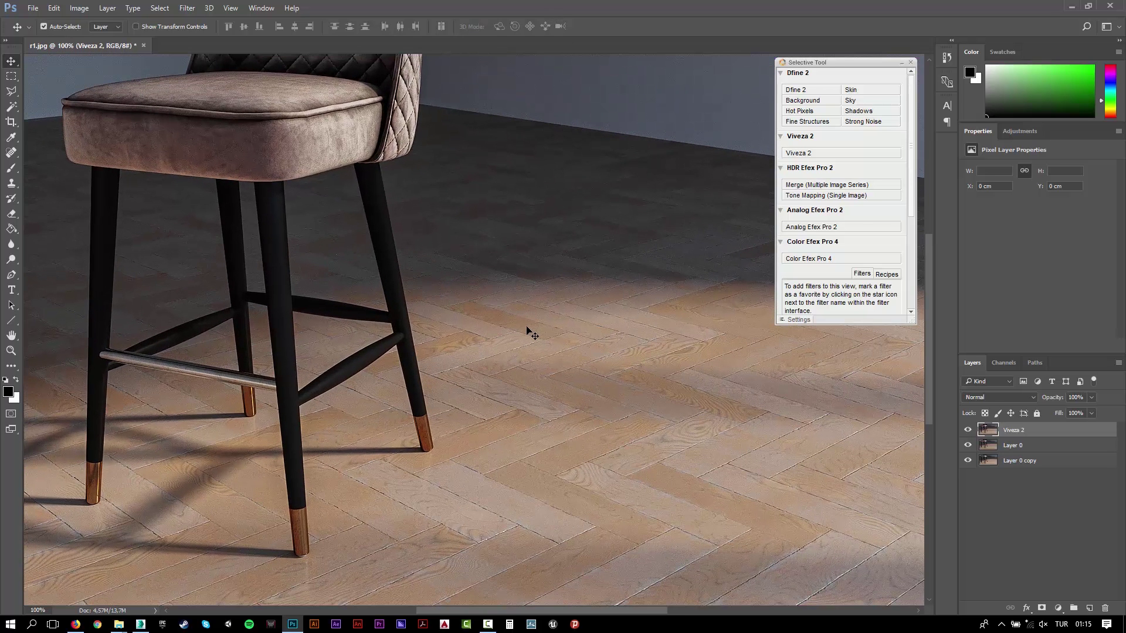